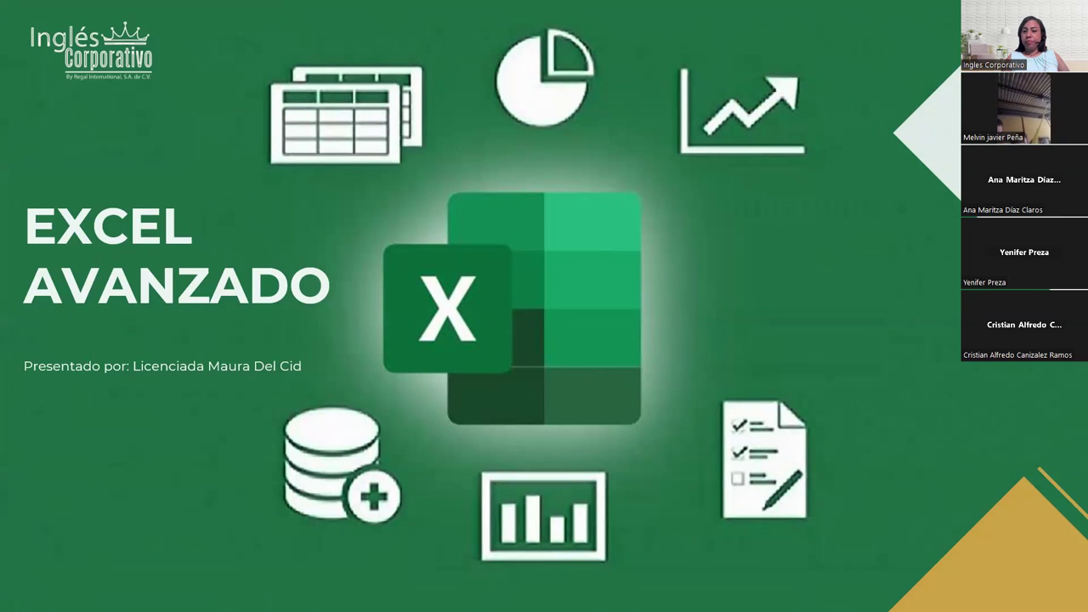
Step: Advance the slideshow past the title and SESIÓN 13 slides to the session 13 contents slide
key(Right)
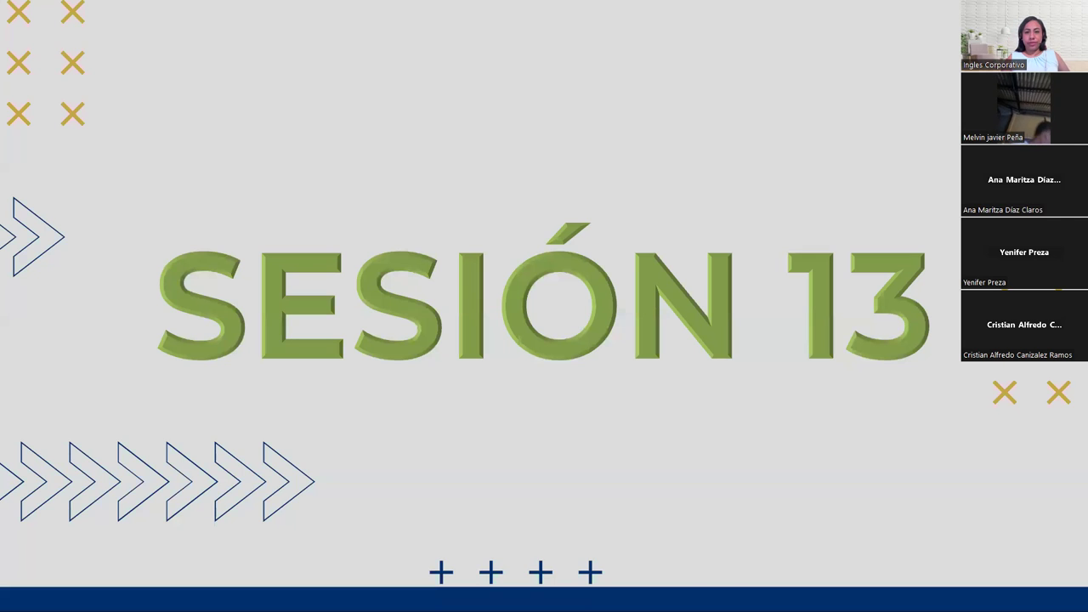
key(Right)
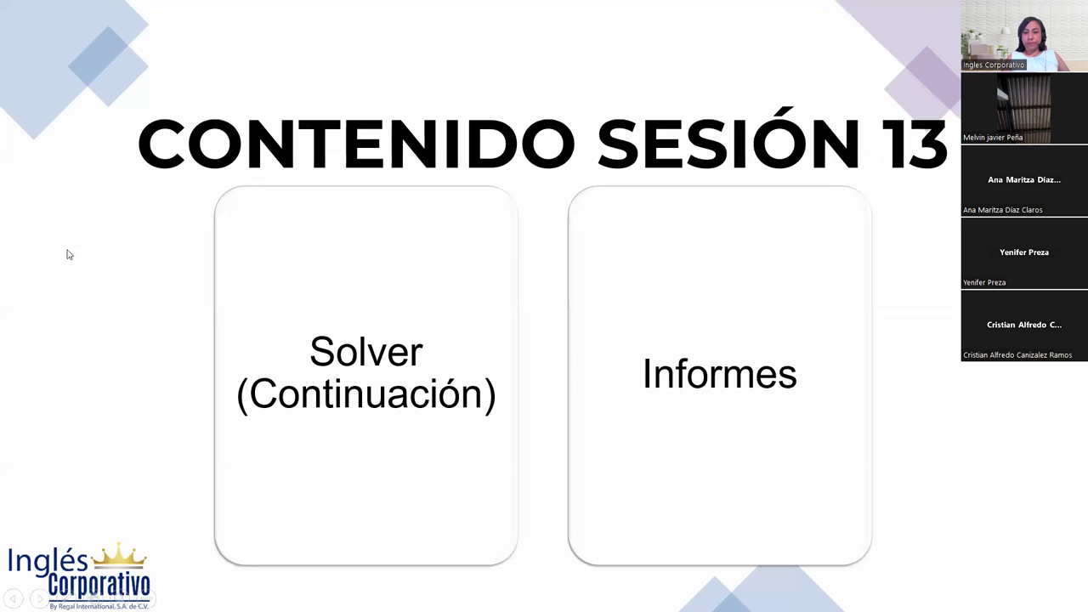
Step: Advance the slideshow to the session objective slide, continuing toward CREAR INFORMES
key(Right)
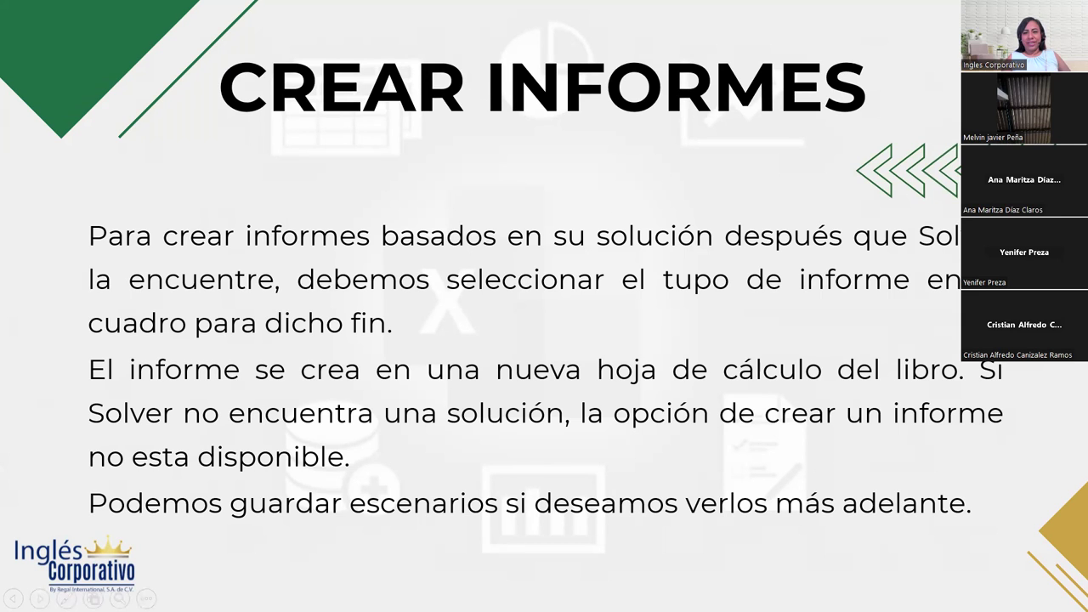
Step: Advance to the DESARROLLO slide, leaving Excel's Práctica sesión 12 Ejemplo2 sheet in view
key(Right)
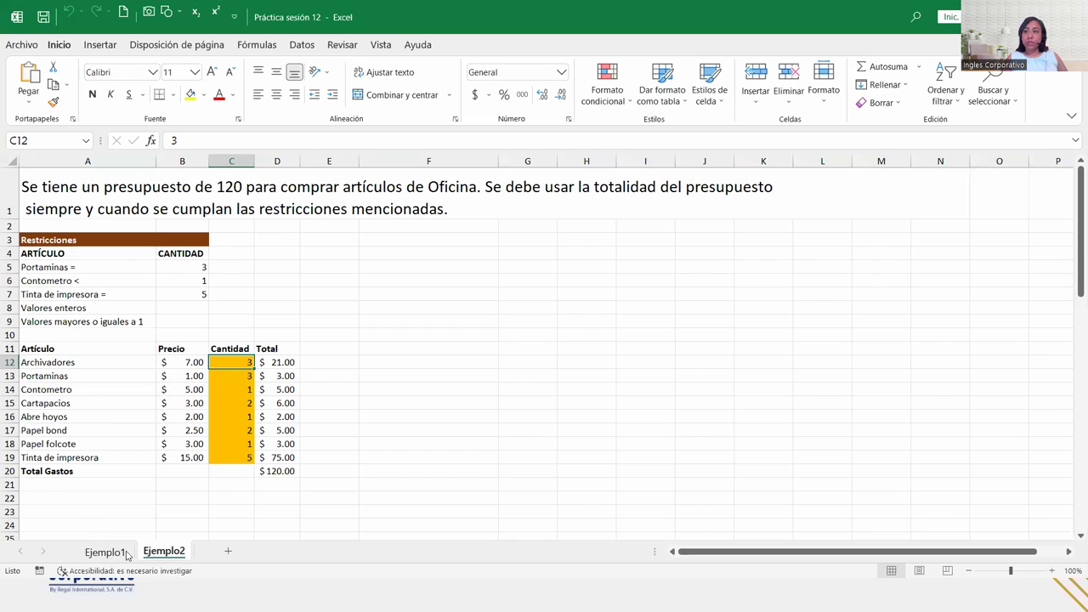
Step: Check the Ejemplo1 sheet, return to Ejemplo2, select cell C14 and show the Datos tools
click(126, 553)
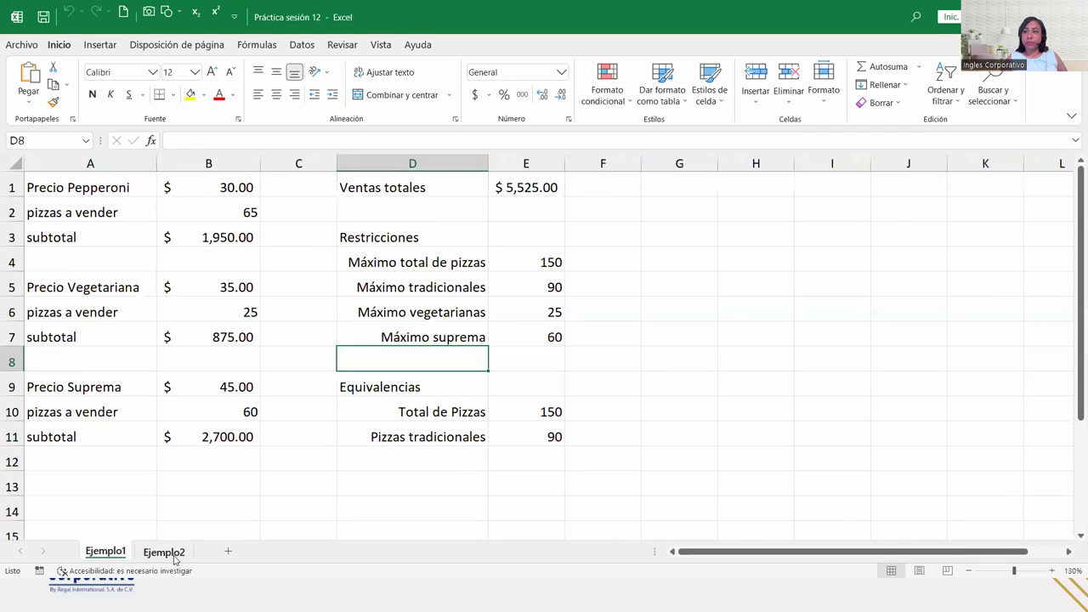
click(165, 553)
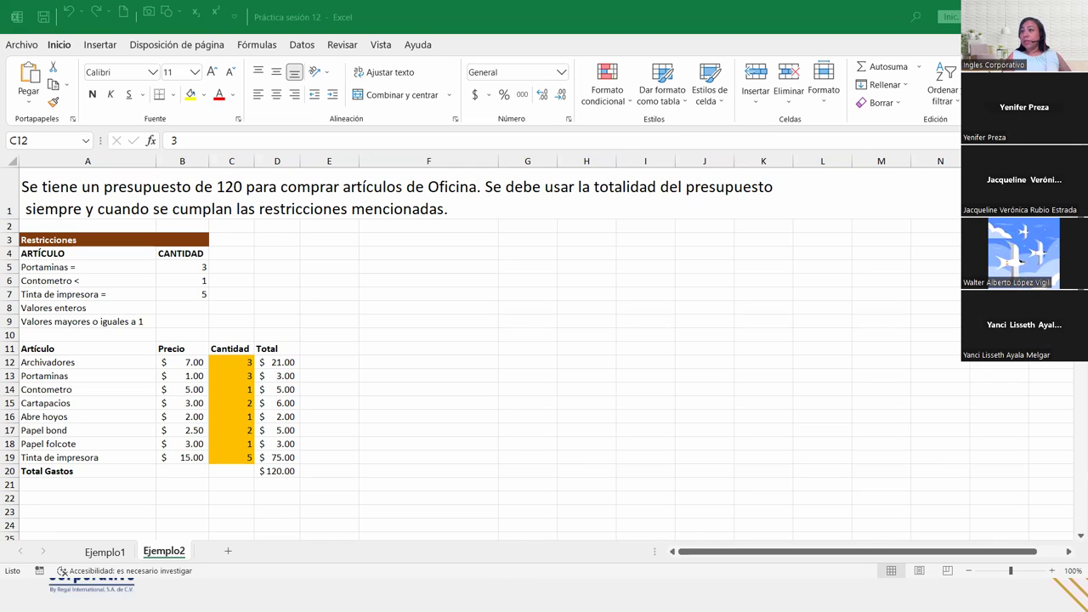
click(250, 406)
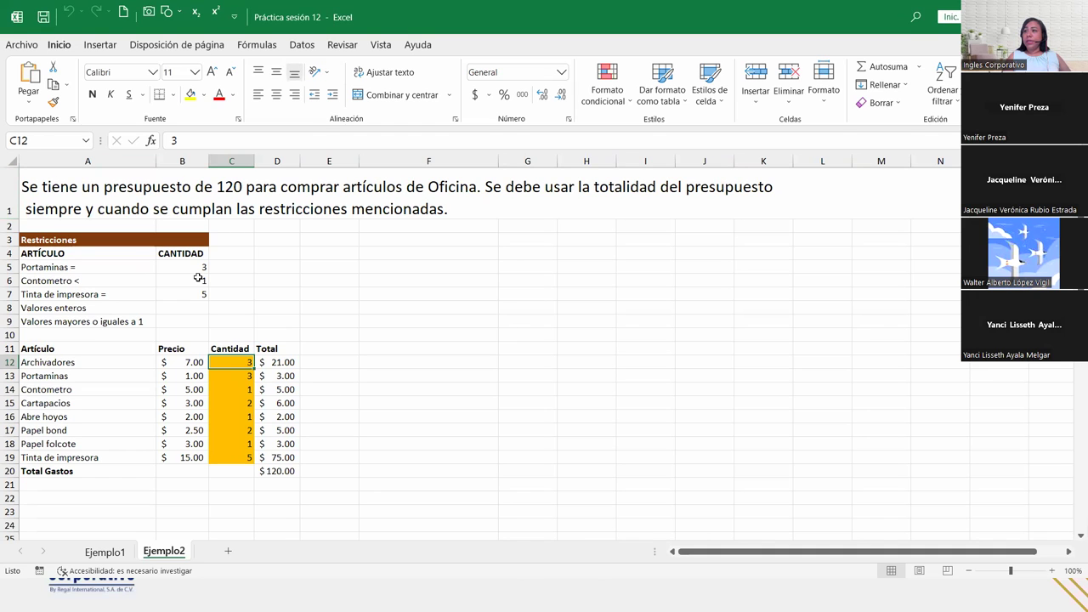
click(211, 184)
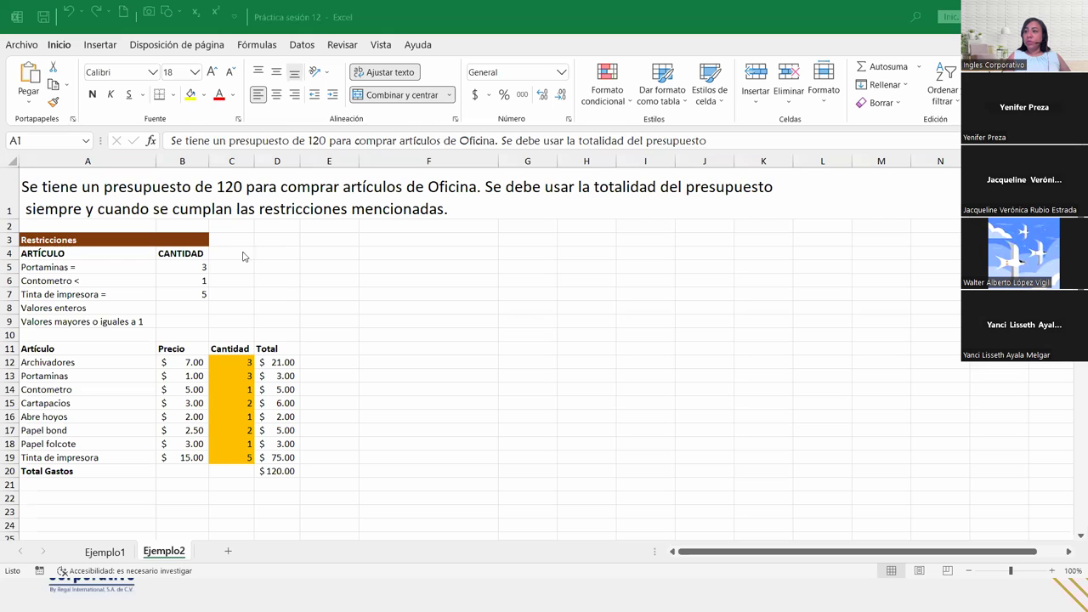
click(238, 391)
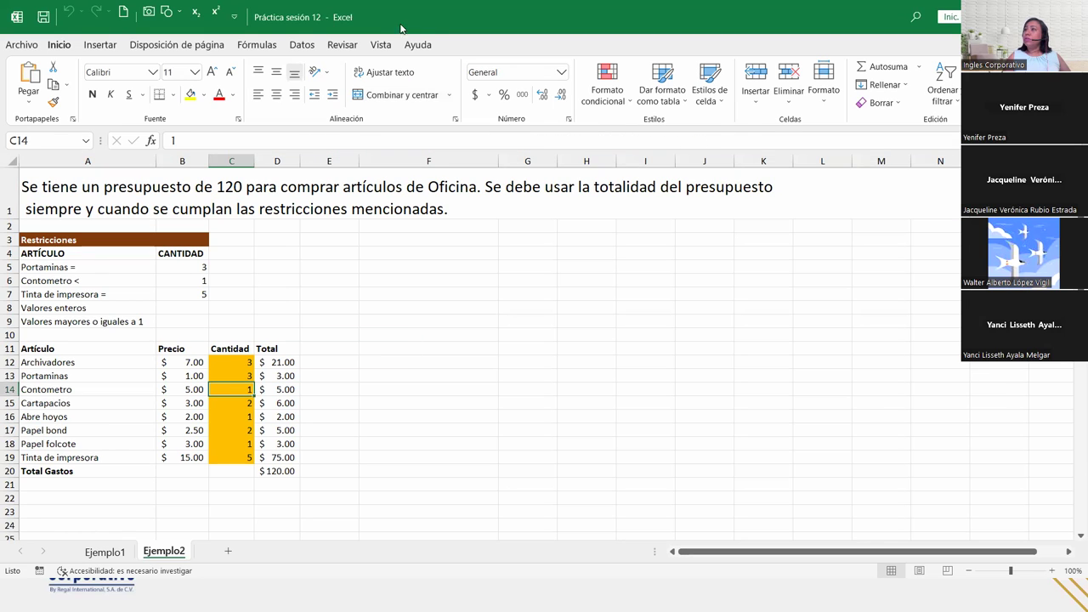
click(343, 44)
click(302, 44)
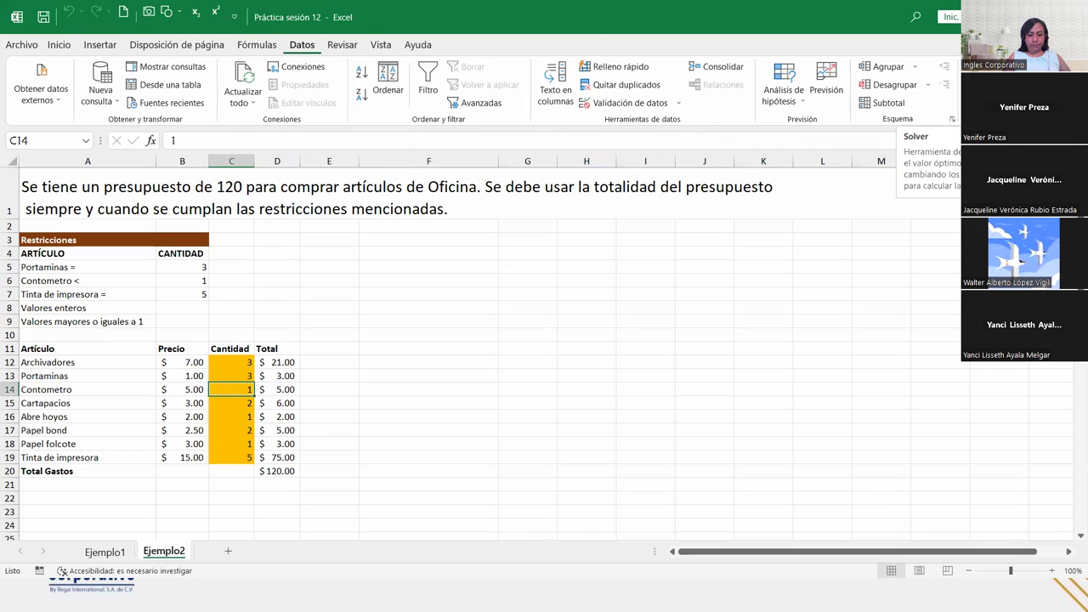
Step: Open Solver's parameters, move the dialog aside, and solve, keeping Total Gastos at $120.00
click(940, 68)
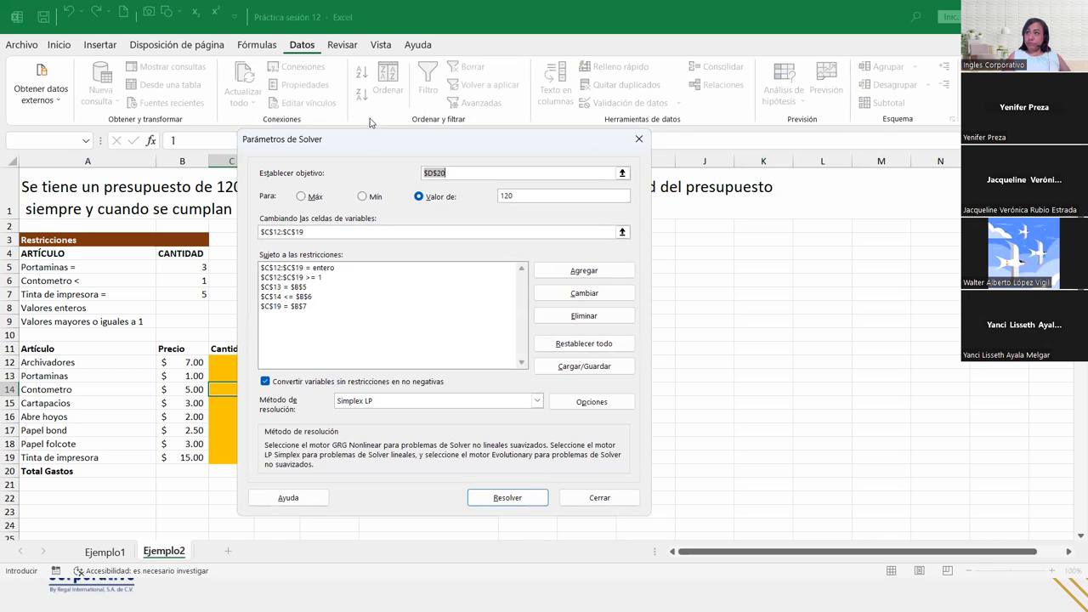
drag(353, 152, 523, 111)
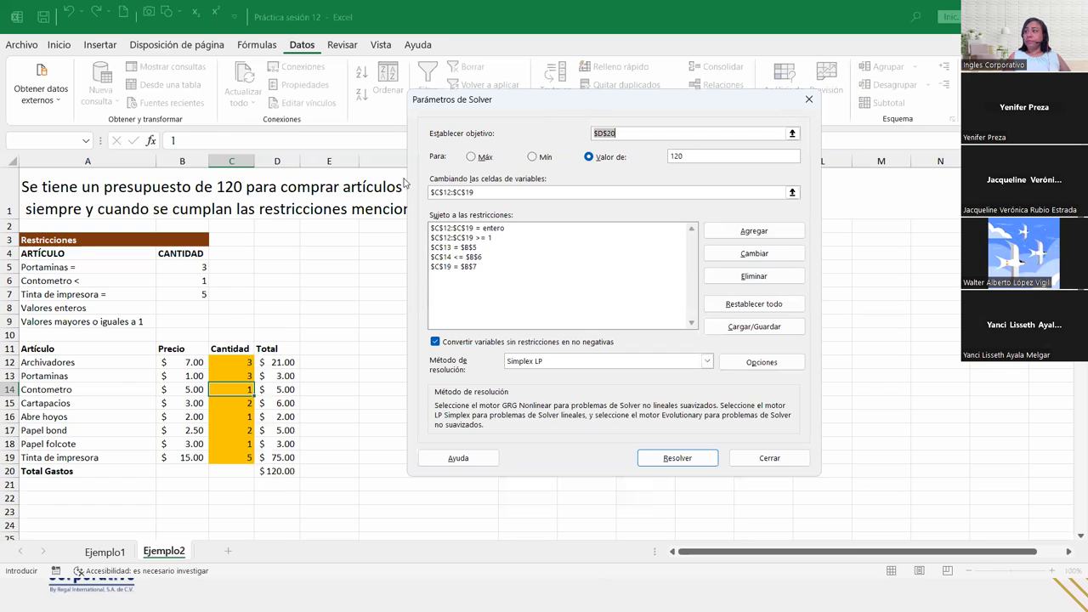
click(666, 460)
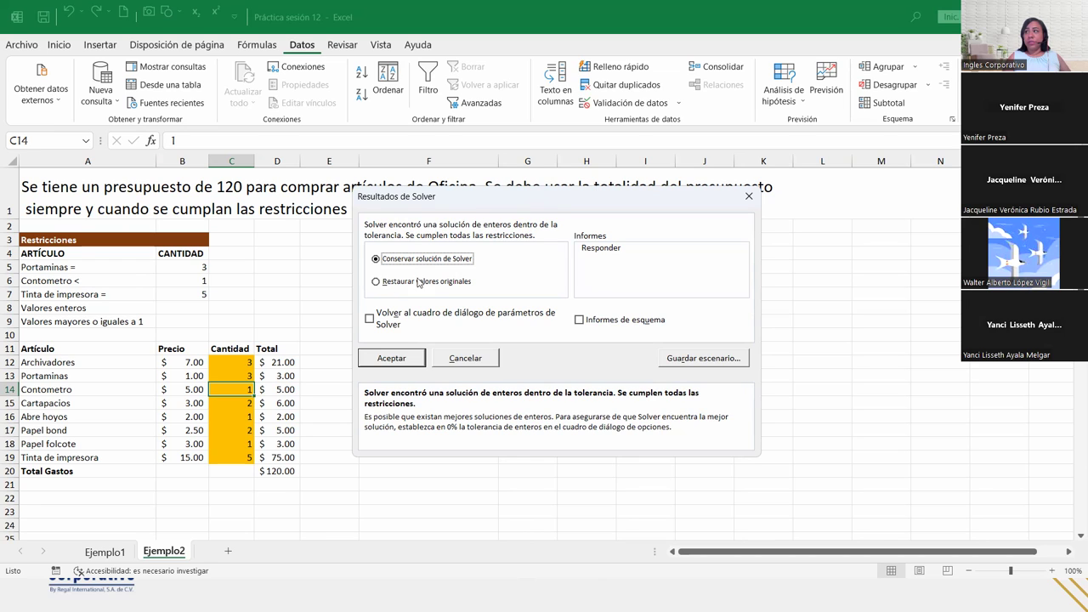
Step: Keep the solution and create an outlined Responder answer report as Informe de respuestas 1
click(599, 248)
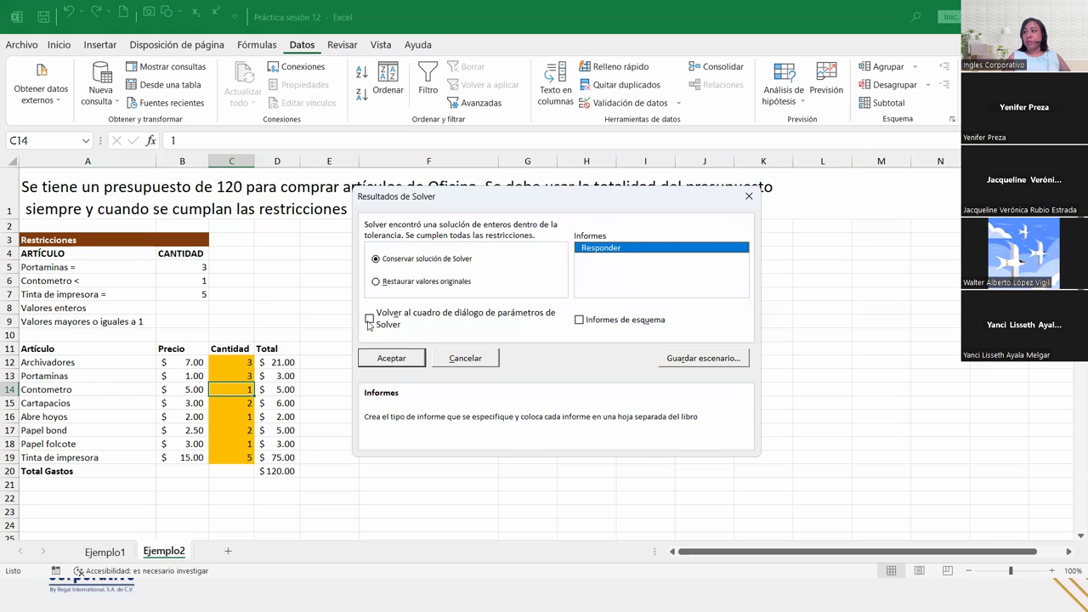
click(582, 320)
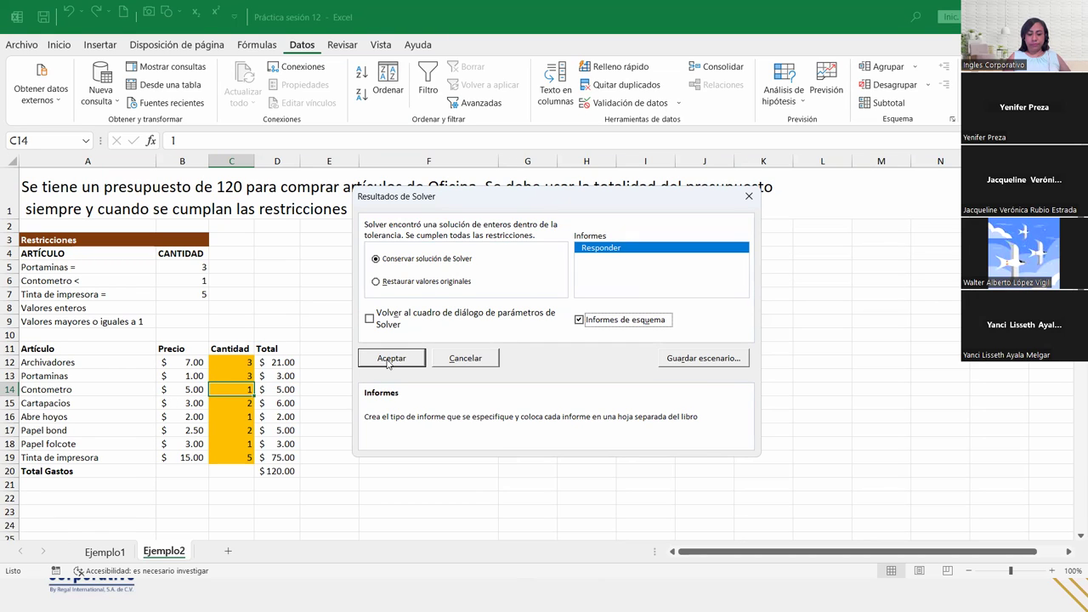
click(389, 360)
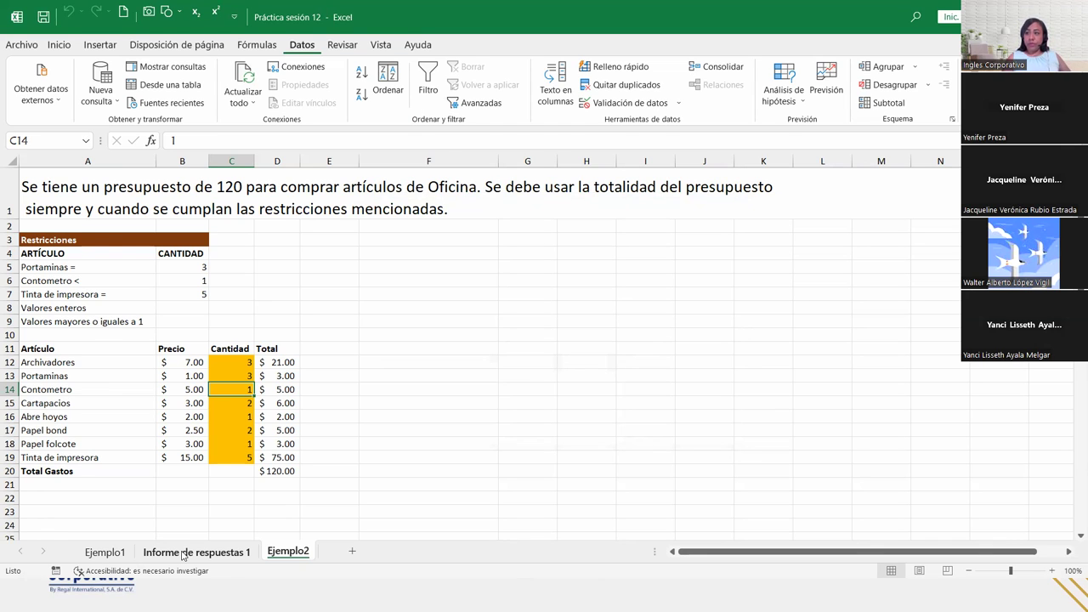
Step: Review Informe de respuestas 1 ($120.00 total, binding constraints), then return to Ejemplo2
click(183, 556)
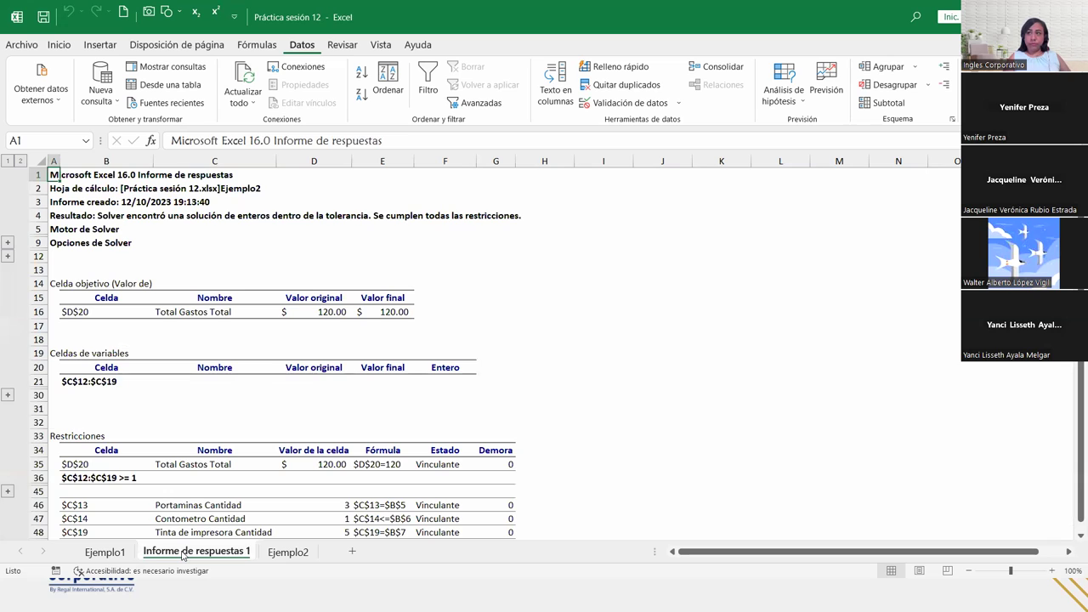
scroll(289, 509, down, 2)
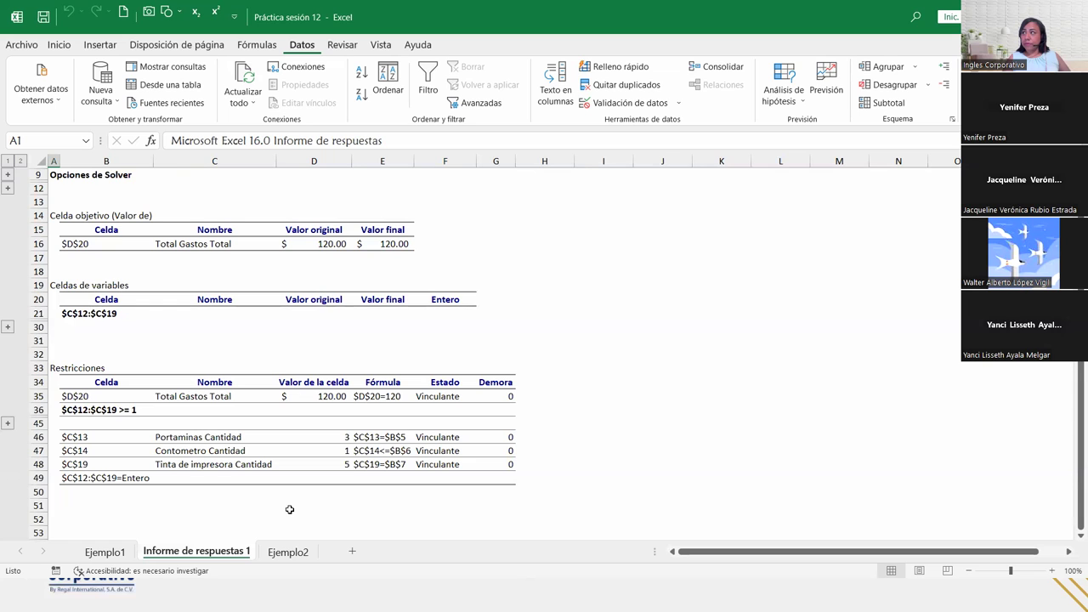
click(289, 552)
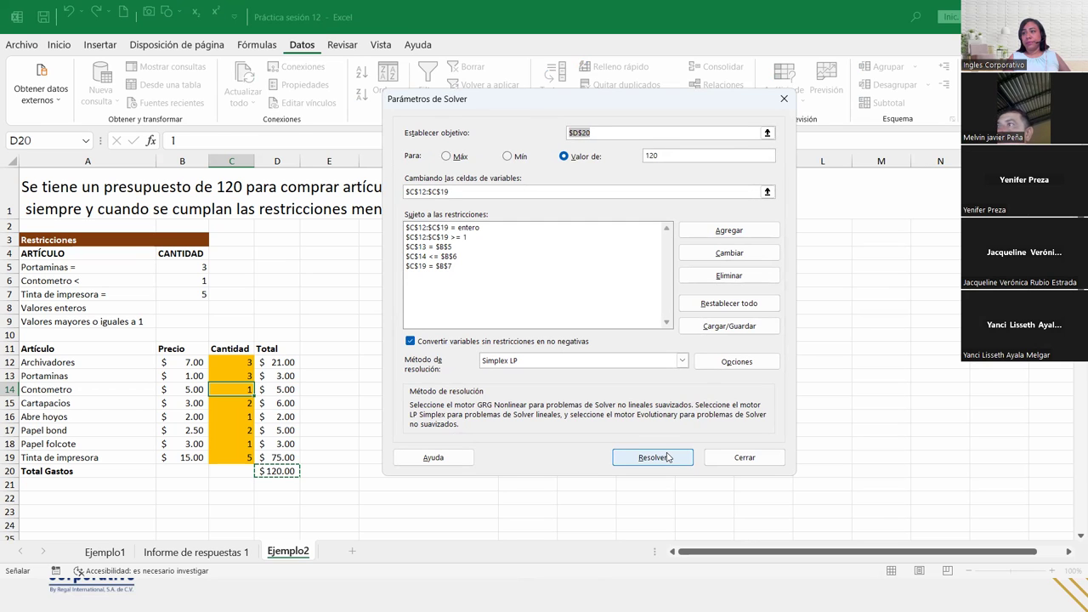
Step: Solve again, keep the solution, and check quantities C12:C19 (Archivadores 3, Cartapacios 2, Papel bond 2)
click(667, 457)
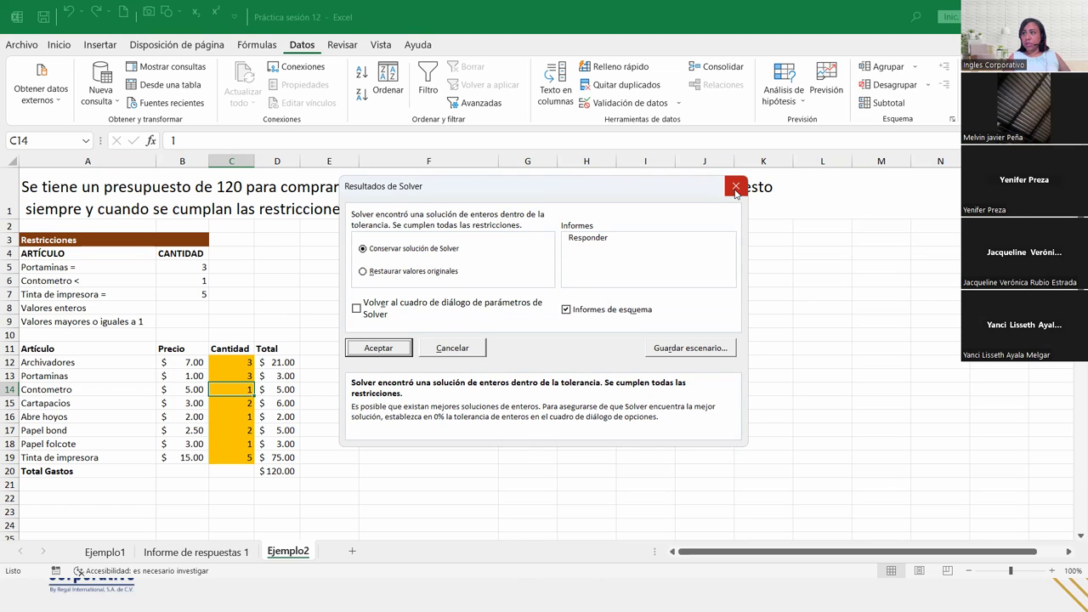
click(736, 188)
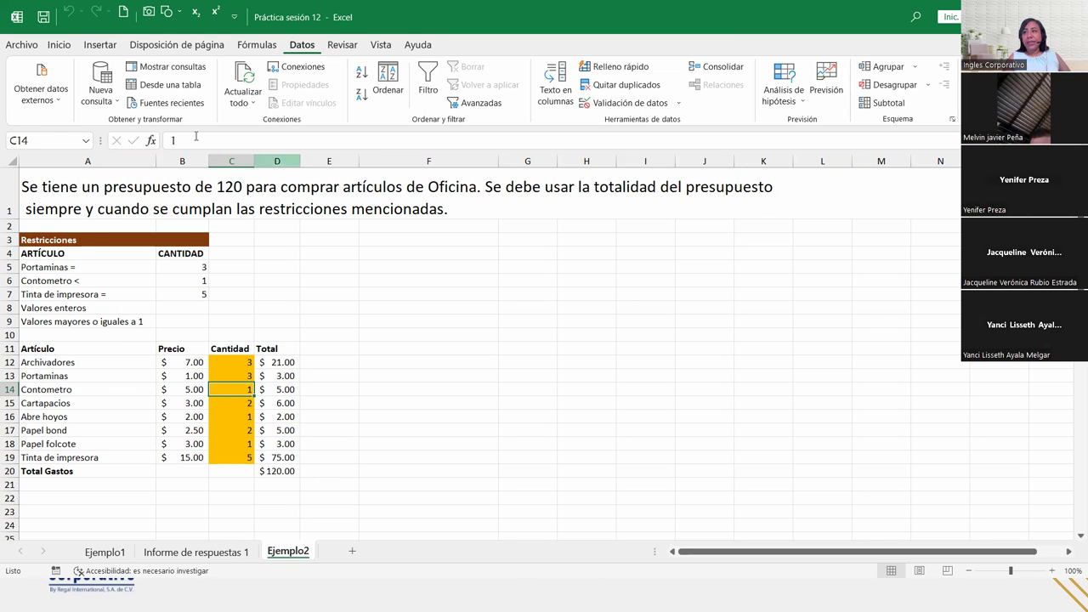
drag(219, 364, 232, 457)
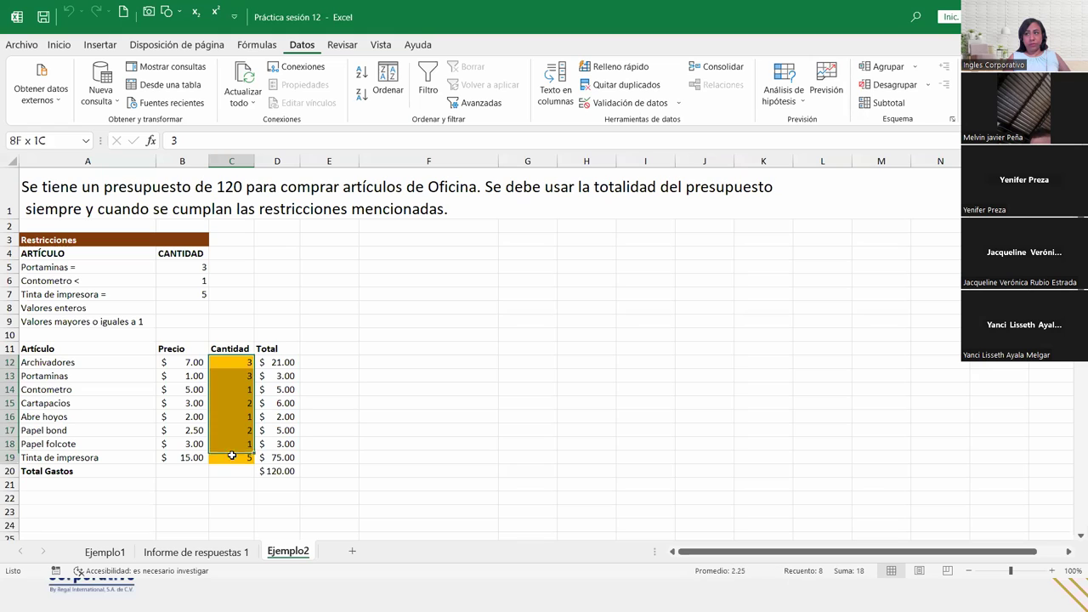
click(231, 405)
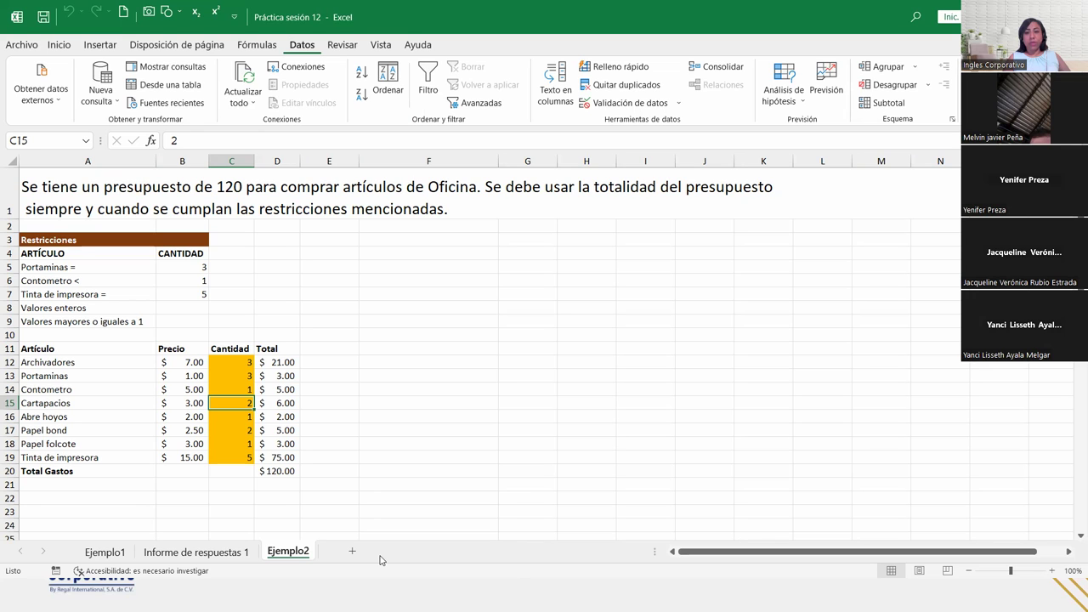
drag(236, 364, 240, 455)
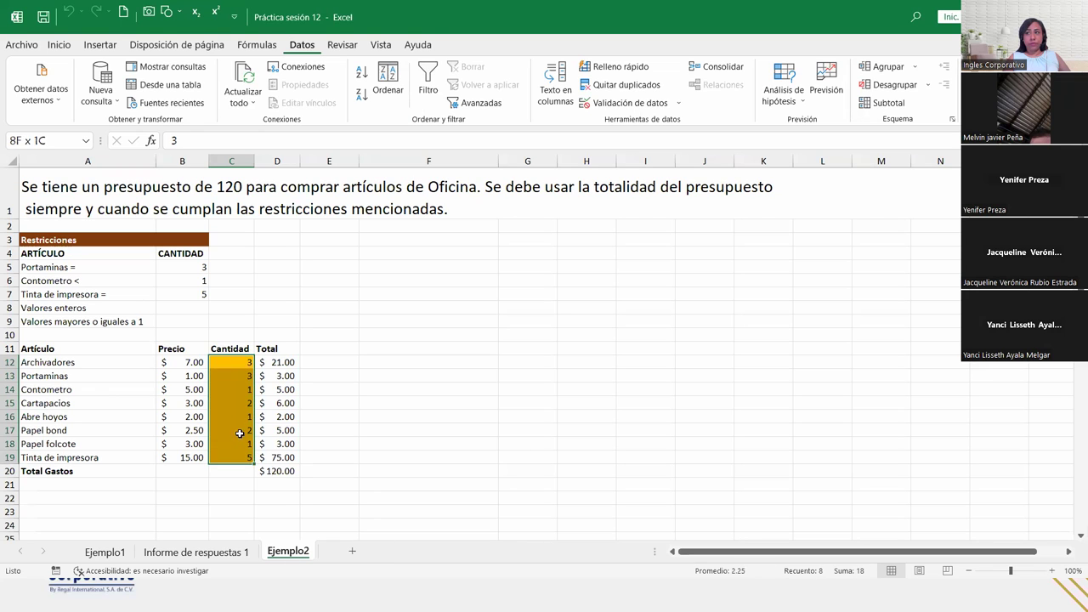
click(238, 362)
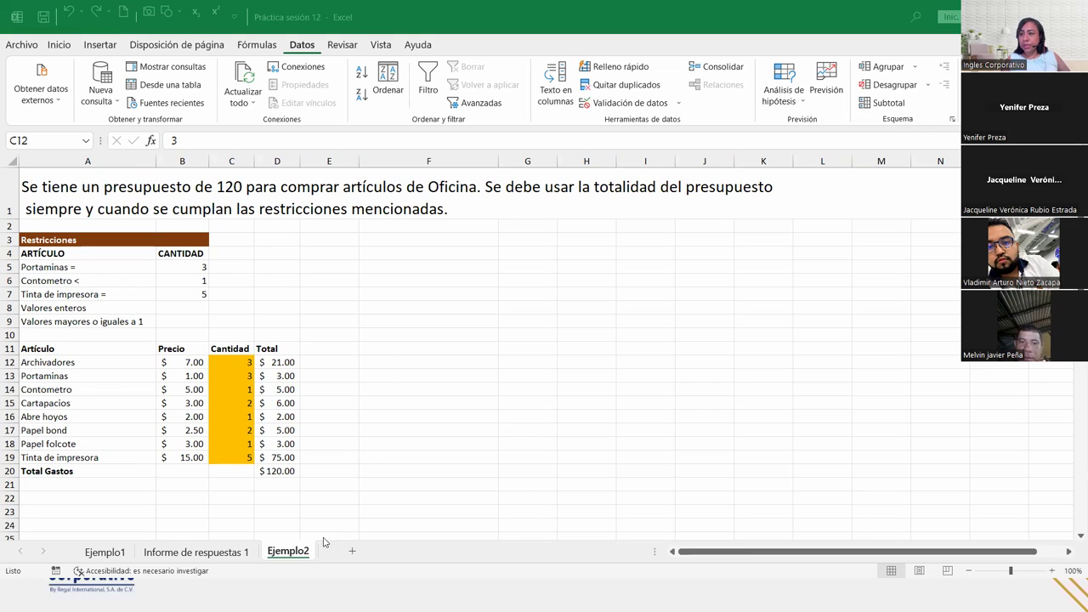
click(203, 554)
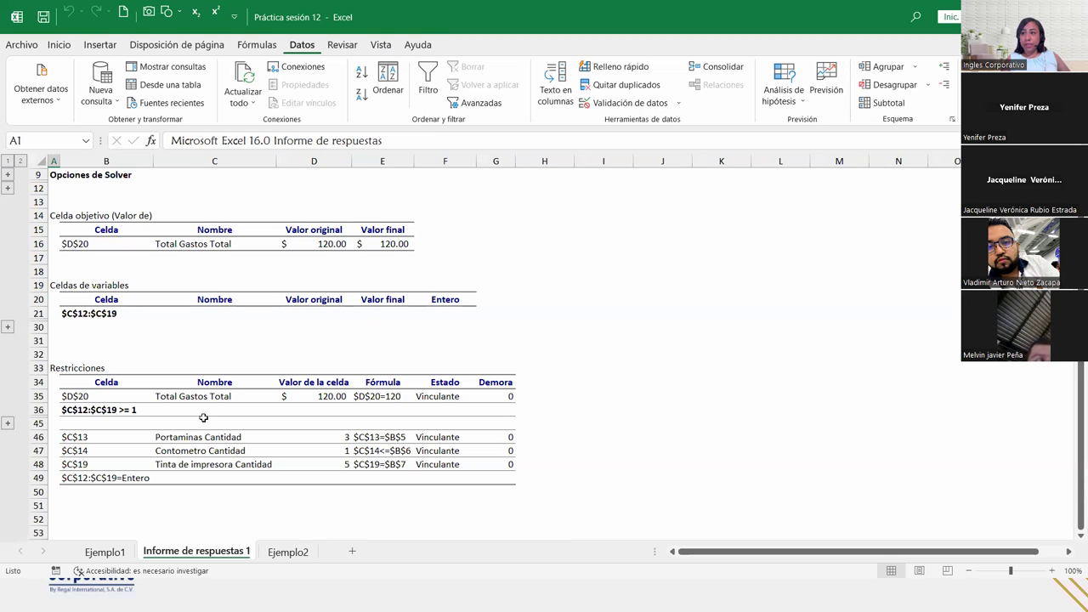
click(288, 552)
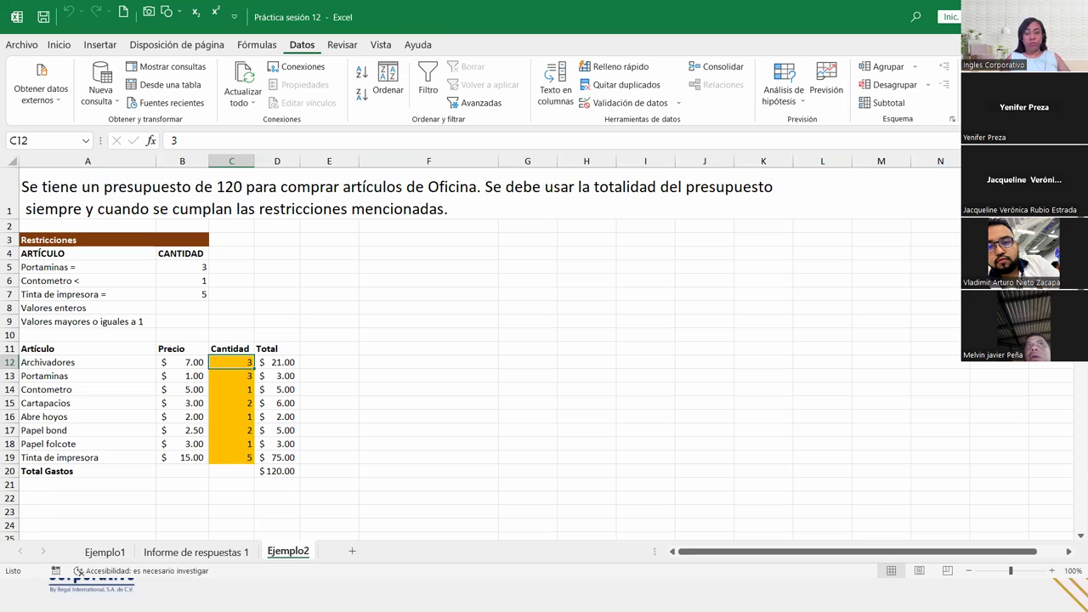
Step: Switch away from Excel and back, then select the Contometro quantity cell C14
key(alt+Tab)
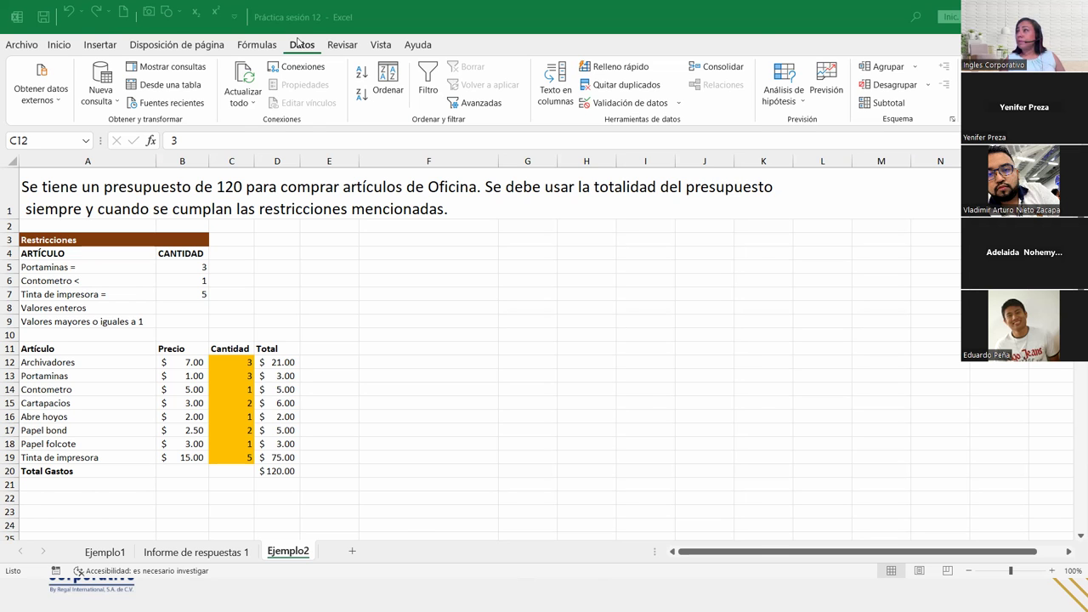
key(alt+Tab)
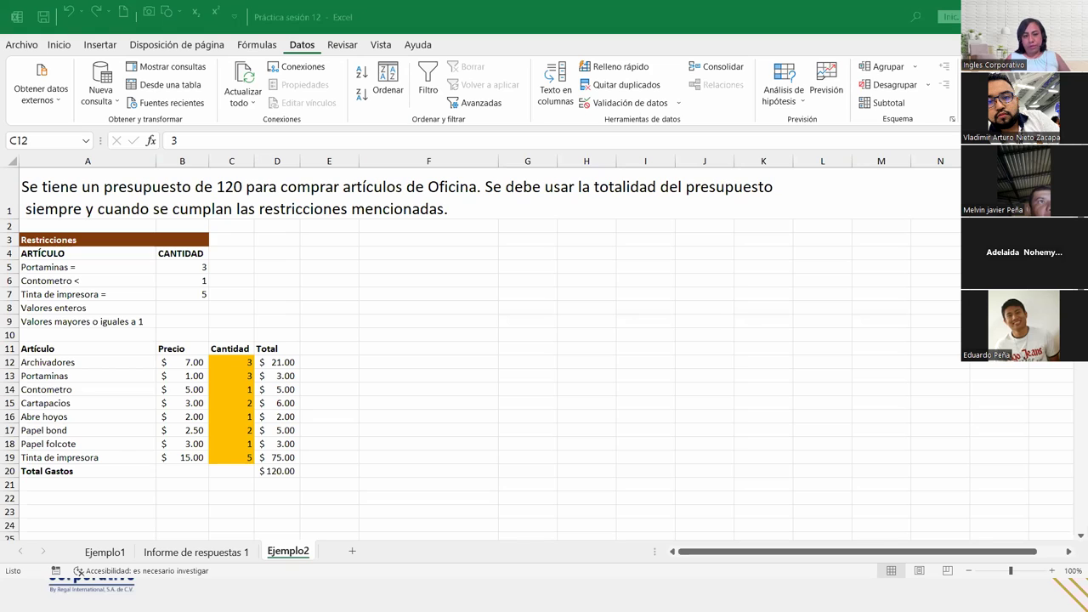
click(223, 365)
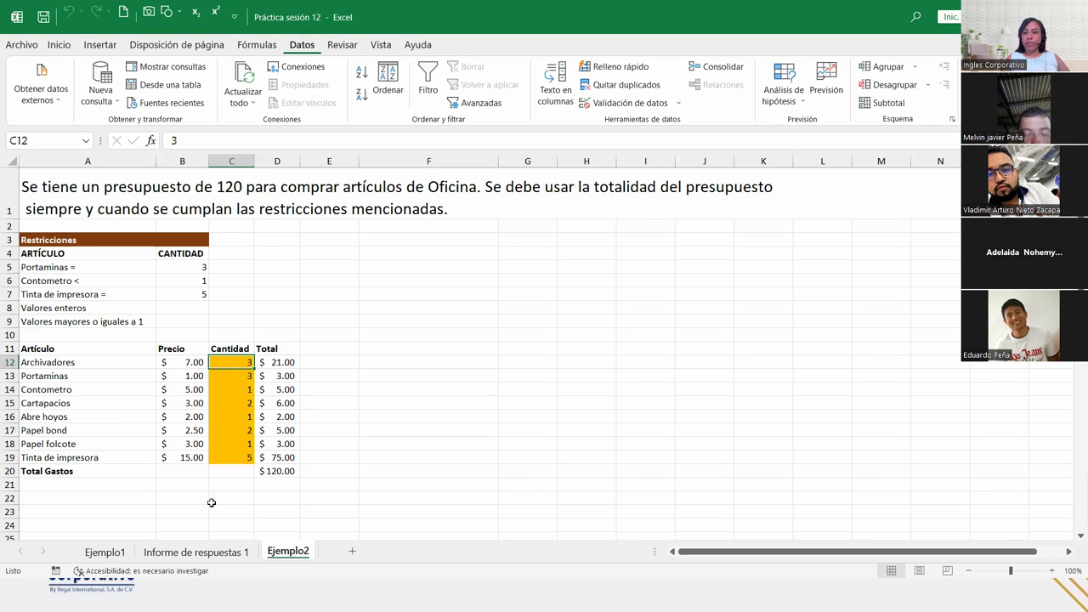
click(241, 385)
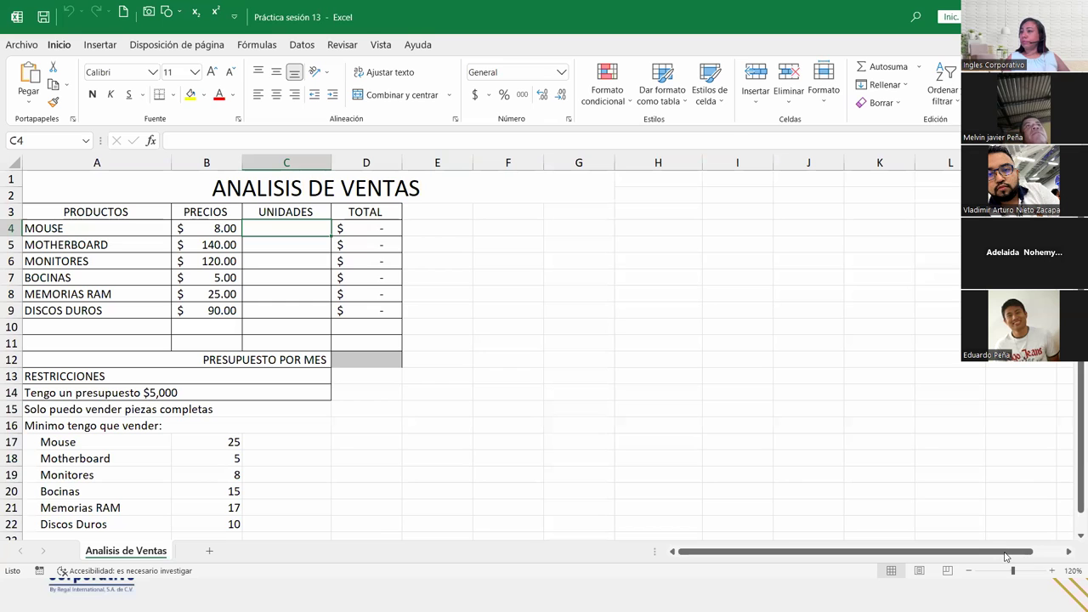
Step: Zoom the sheet to 110%, select budget cell D12, and open Práctica sesión 13R.xlsx
click(969, 570)
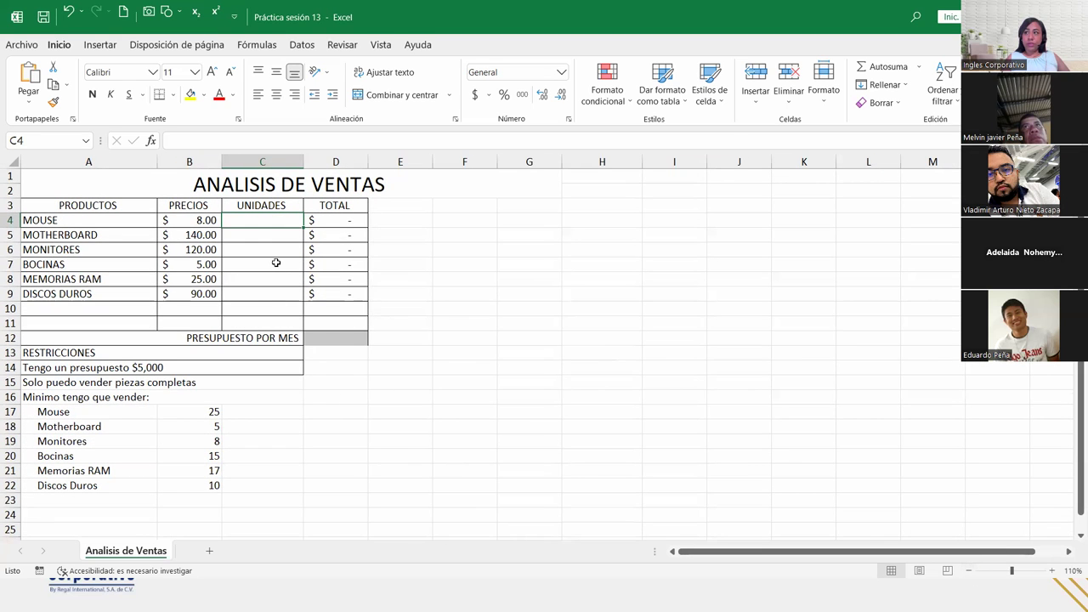
click(319, 328)
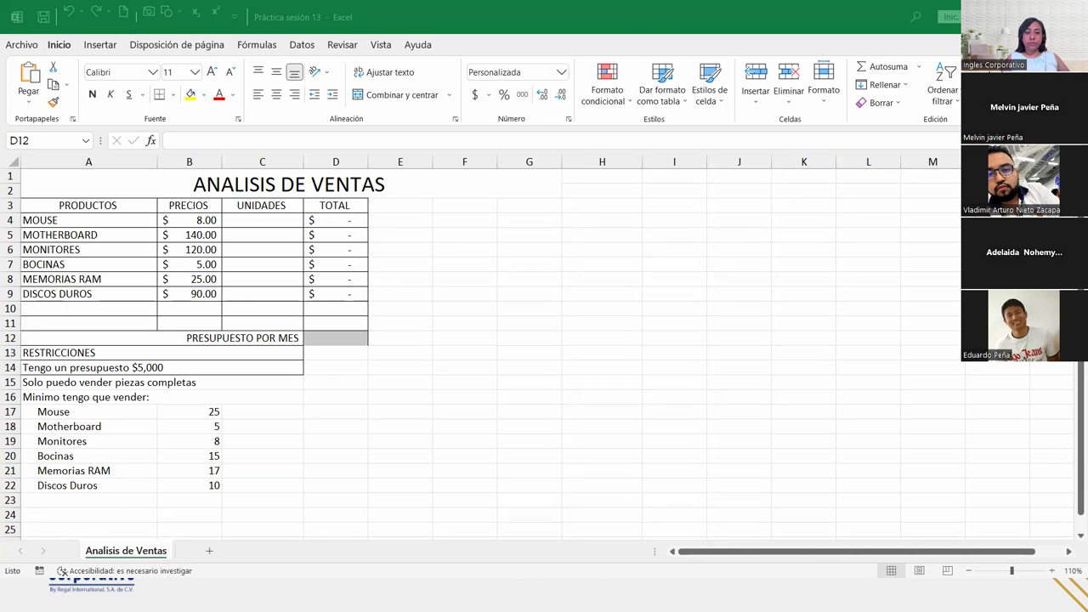
click(541, 10)
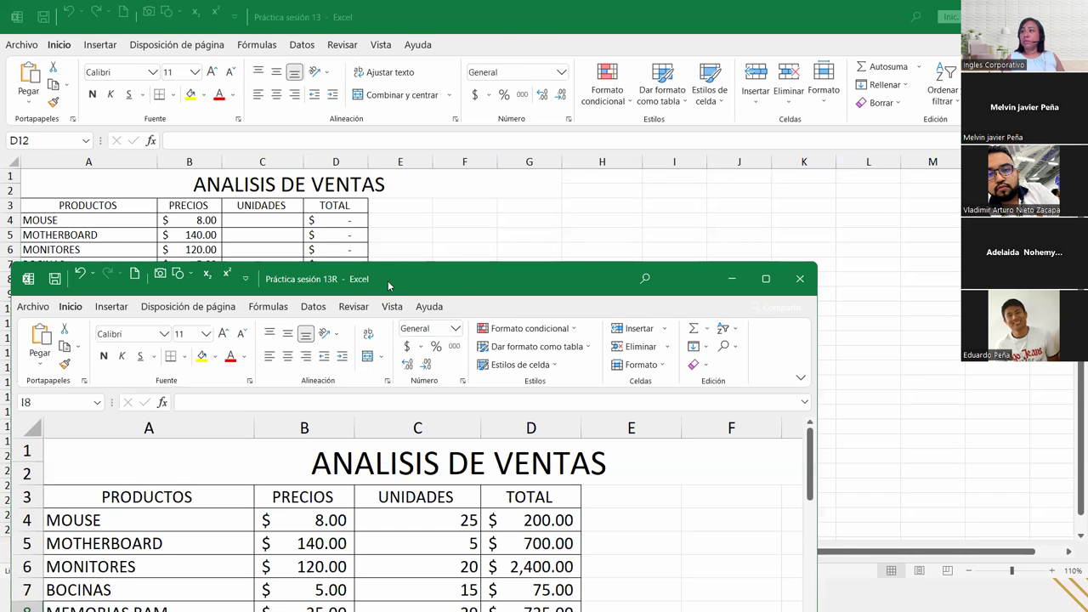
Step: Move the Práctica sesión 13R solution window aside to reveal the original Analisis de Ventas sheet
drag(409, 282, 1080, 280)
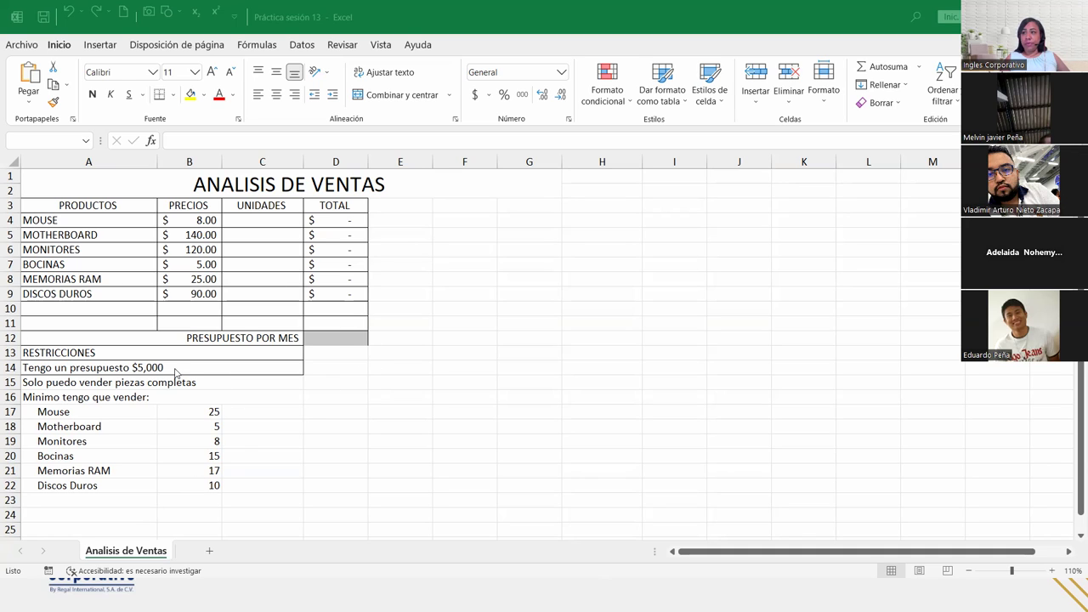
click(333, 340)
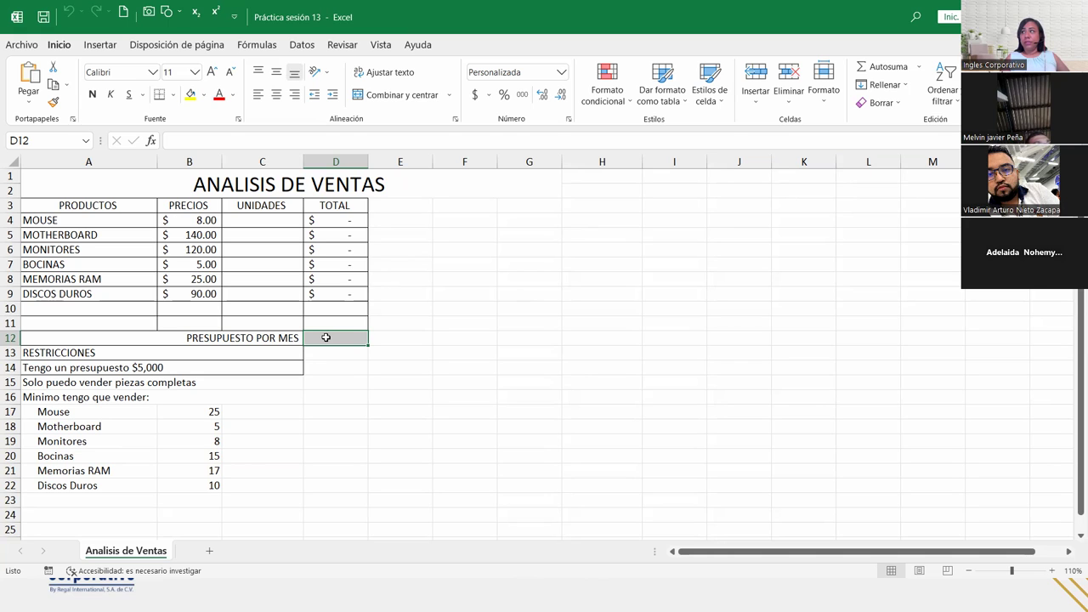
Step: Enter =SUMA(D4:D9) in D12 so the monthly budget totals the product sales
click(888, 67)
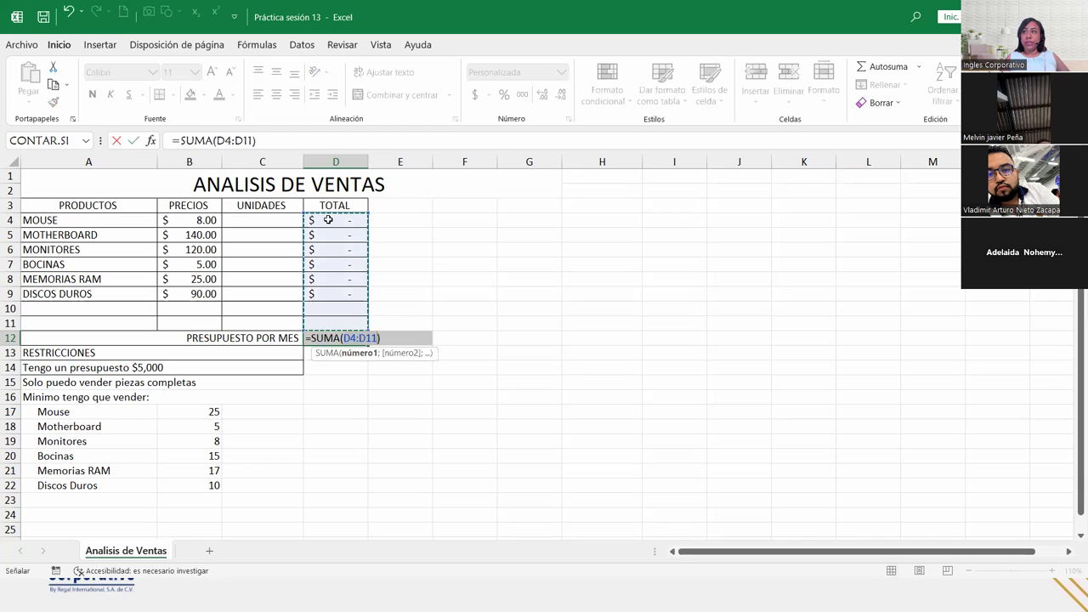
drag(328, 220, 328, 294)
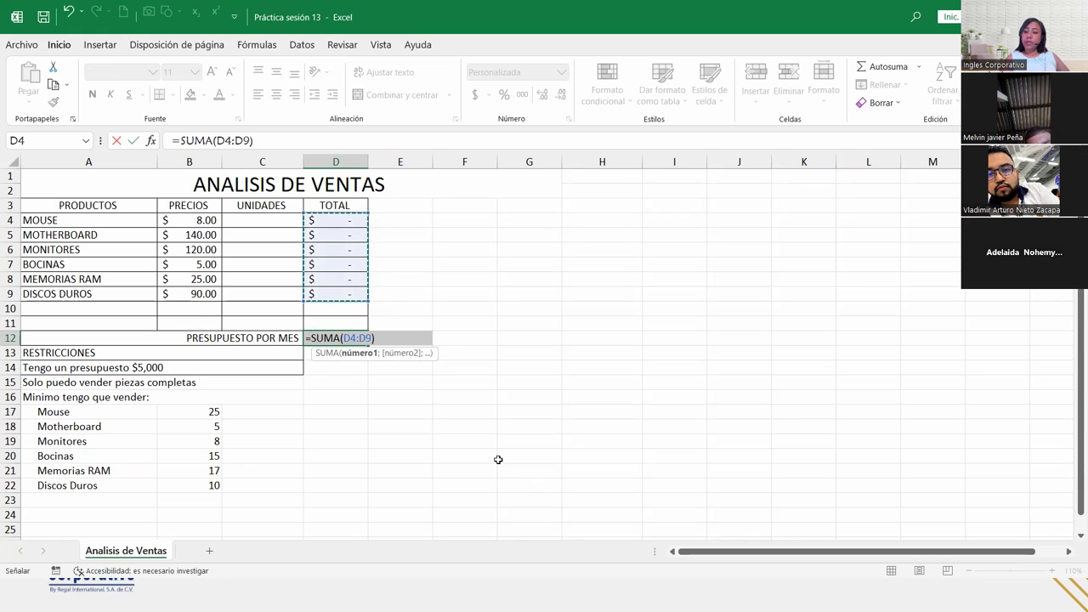
key(Return)
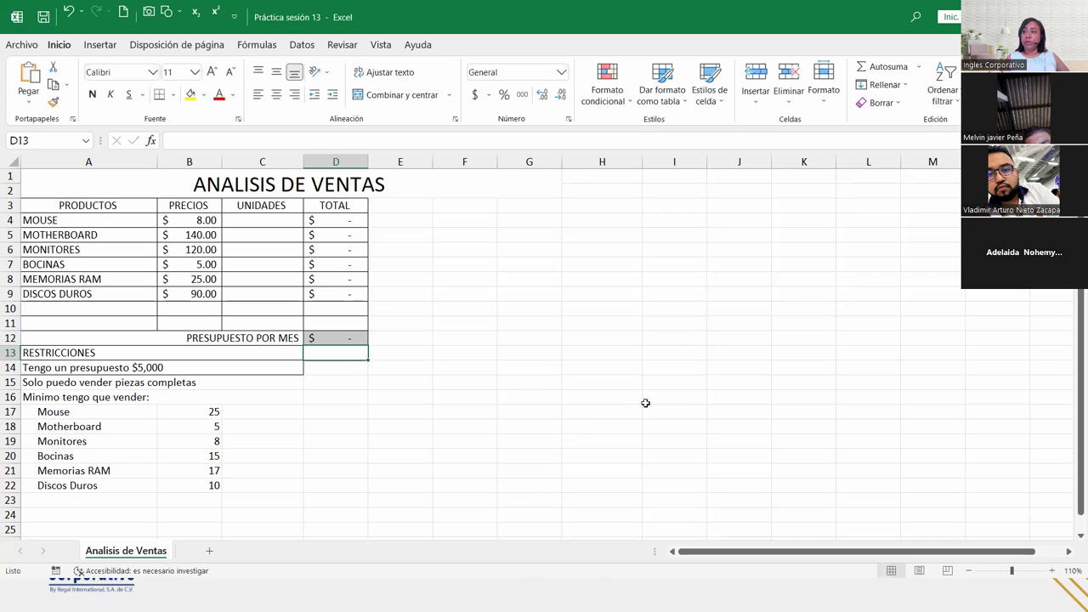
click(325, 335)
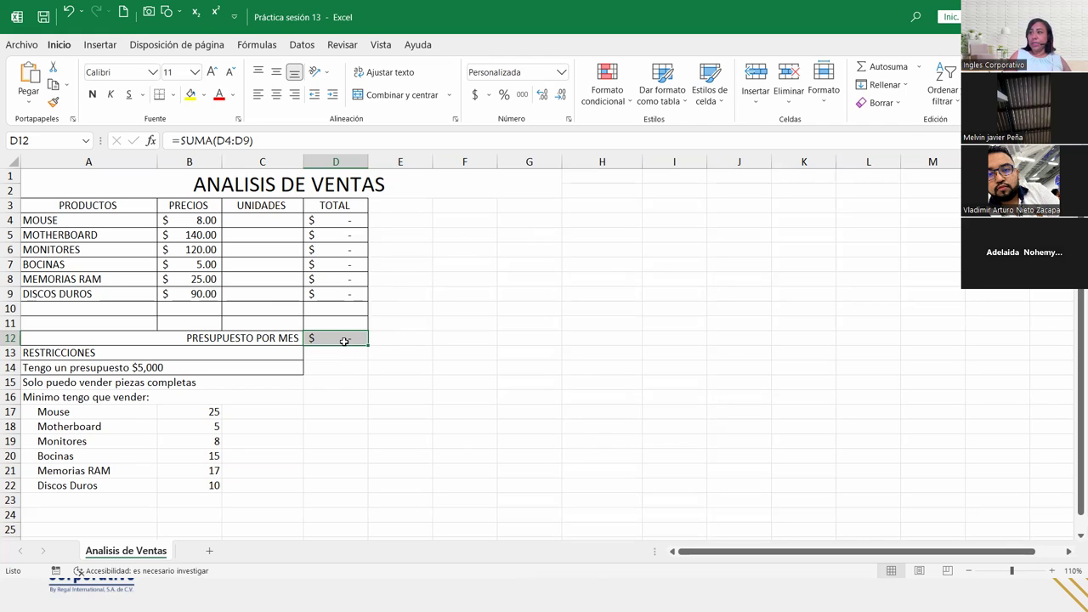
Step: Open Solver from the Datos tab and move the Parámetros de Solver dialog off column D
click(299, 46)
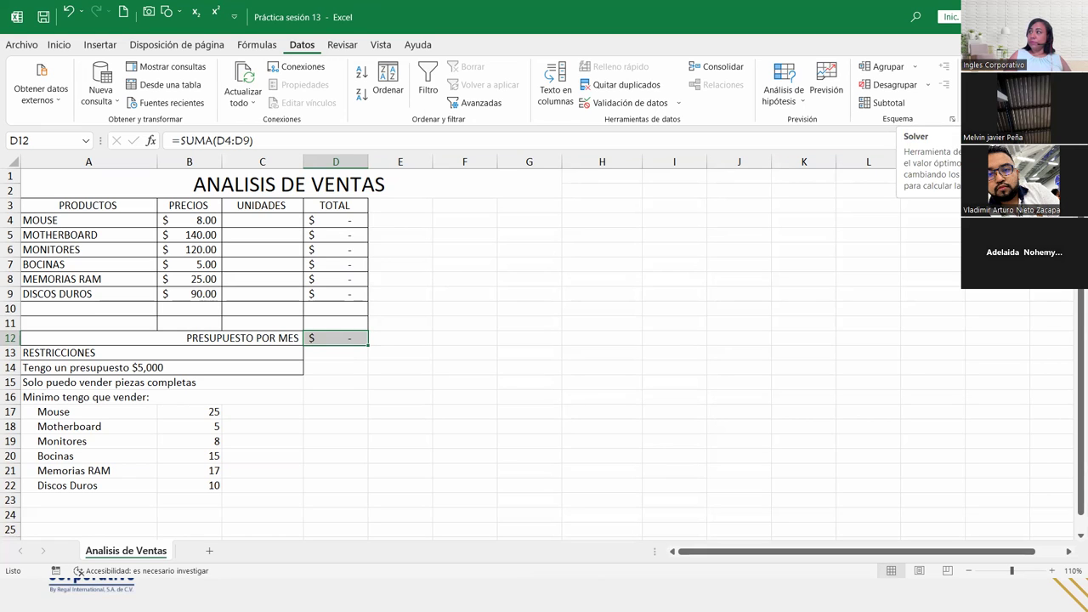
click(978, 85)
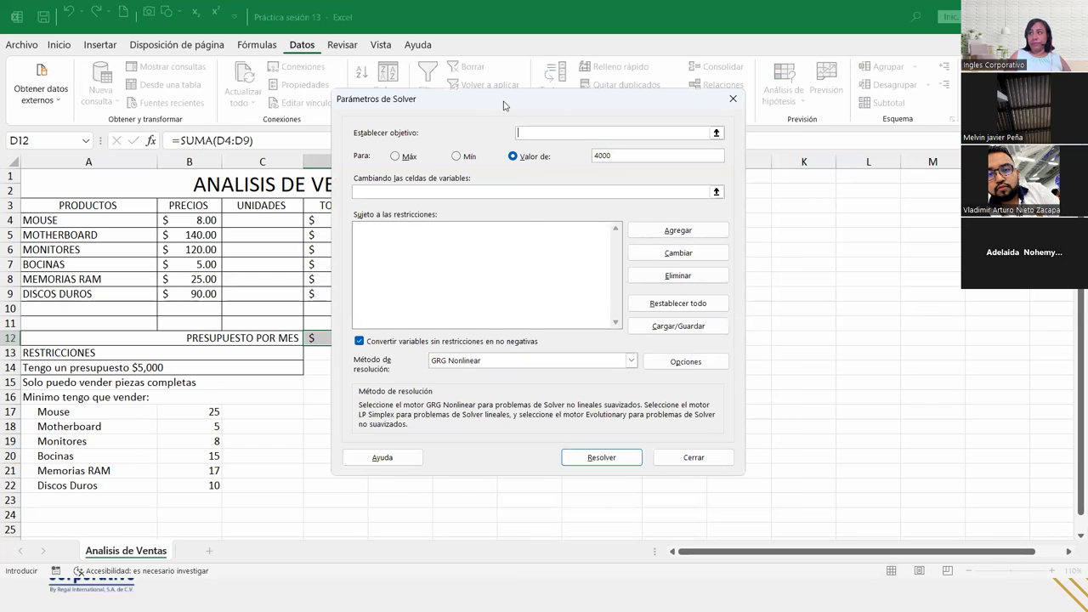
drag(504, 105, 566, 138)
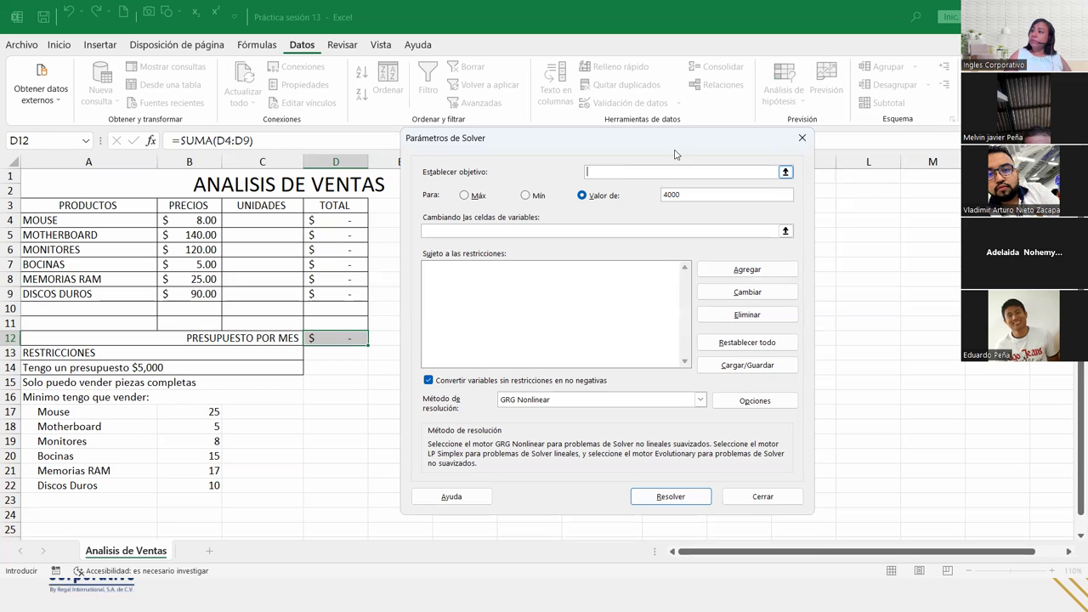
Step: Set $D$12 as the Solver objective cell in Establecer objetivo
click(330, 339)
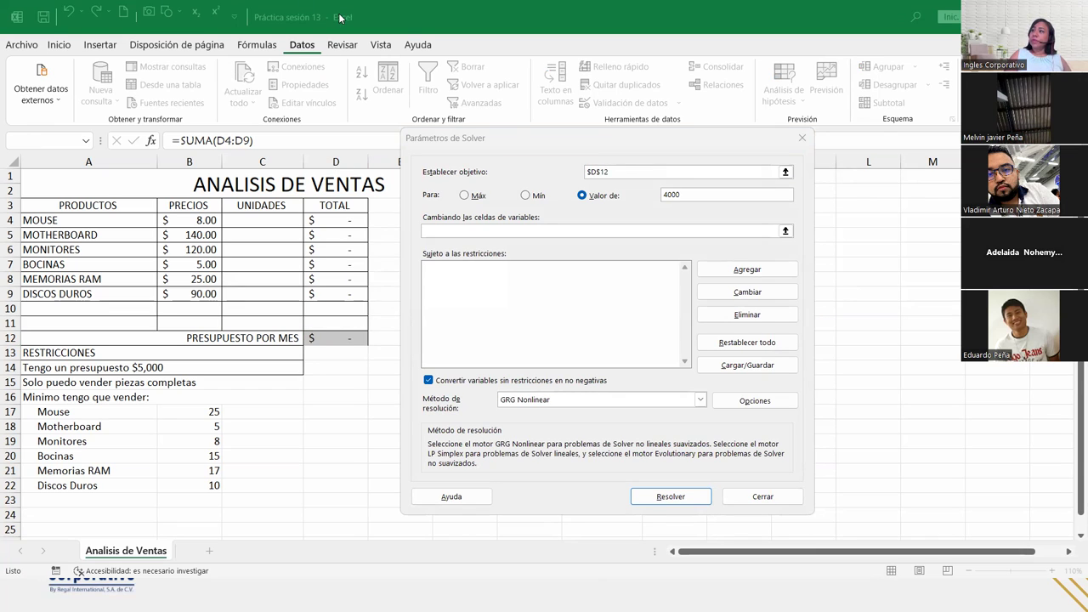
click(624, 170)
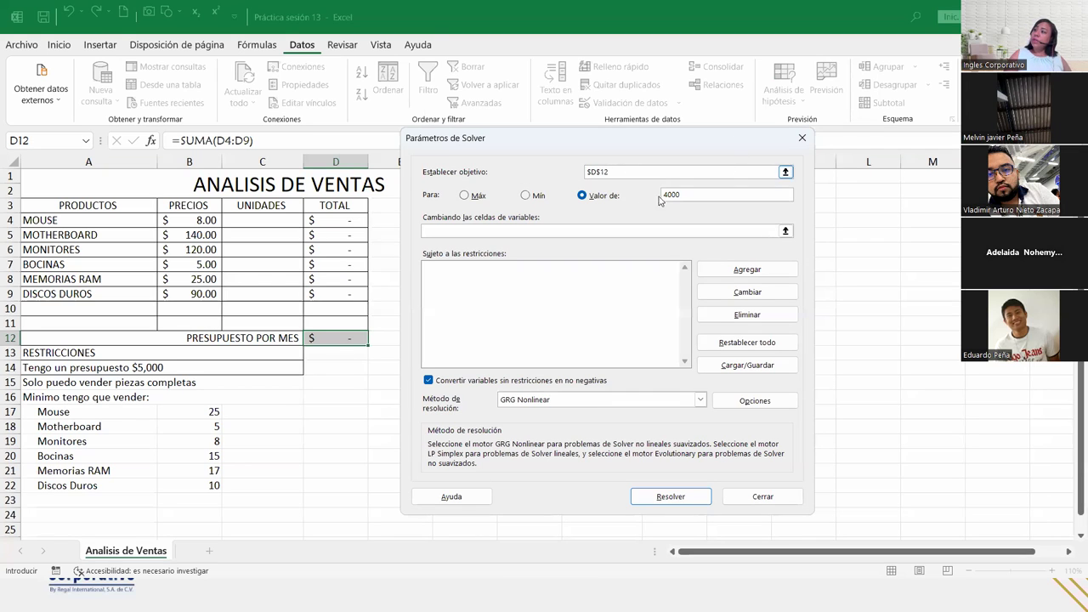
click(680, 195)
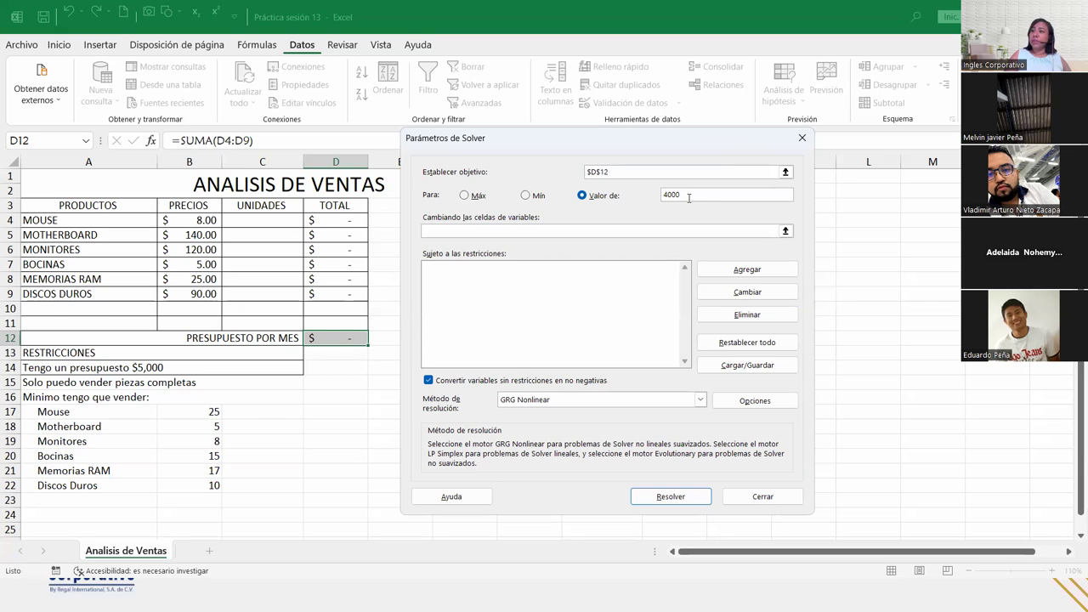
Step: Replace the Solver target value 4000 with 5000
drag(689, 198, 662, 196)
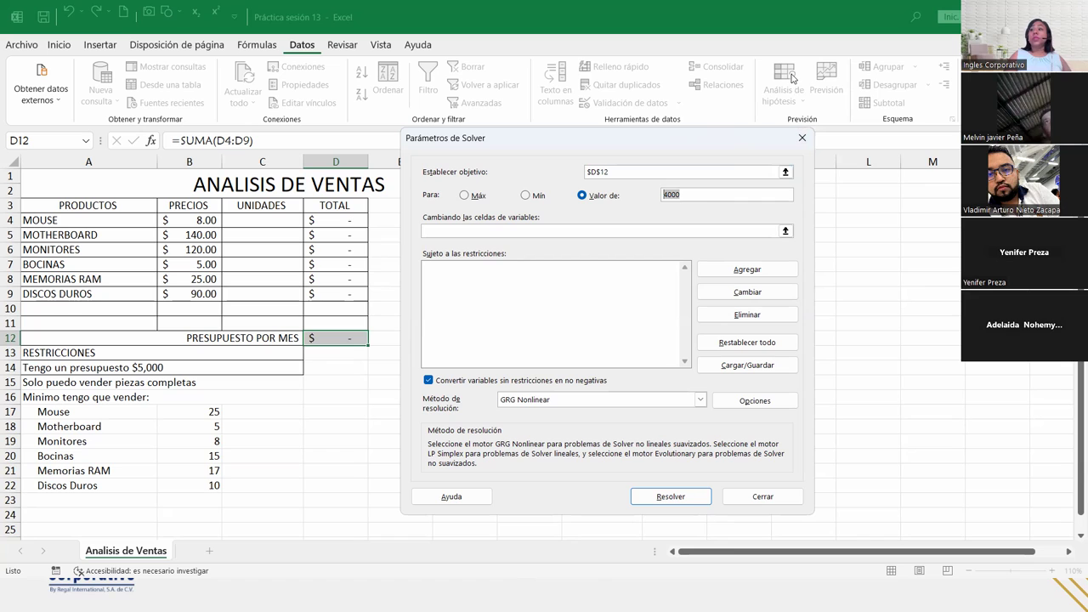
text(5)
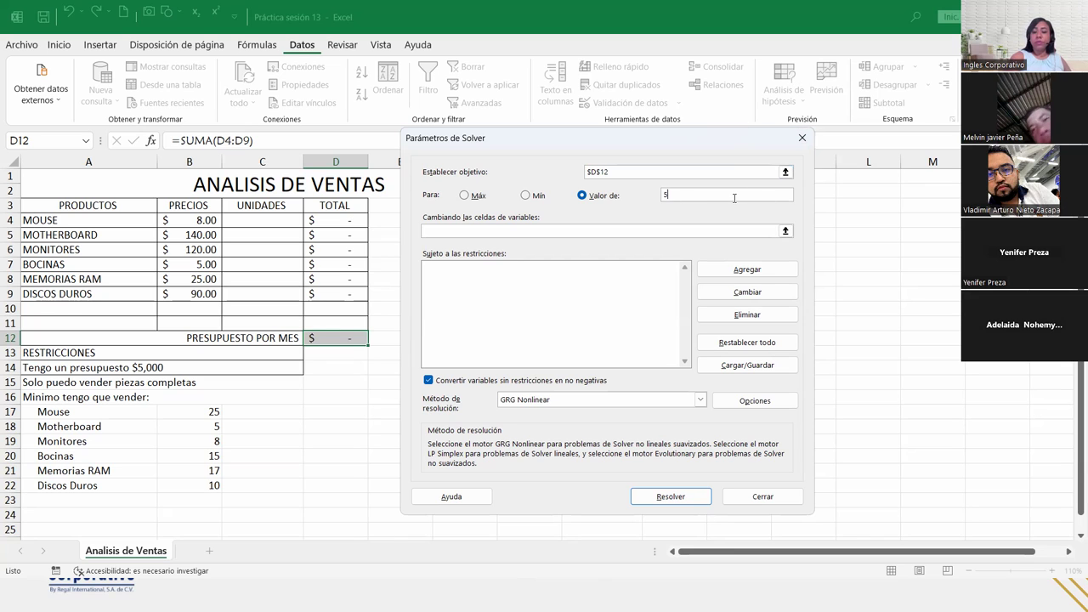
text(000)
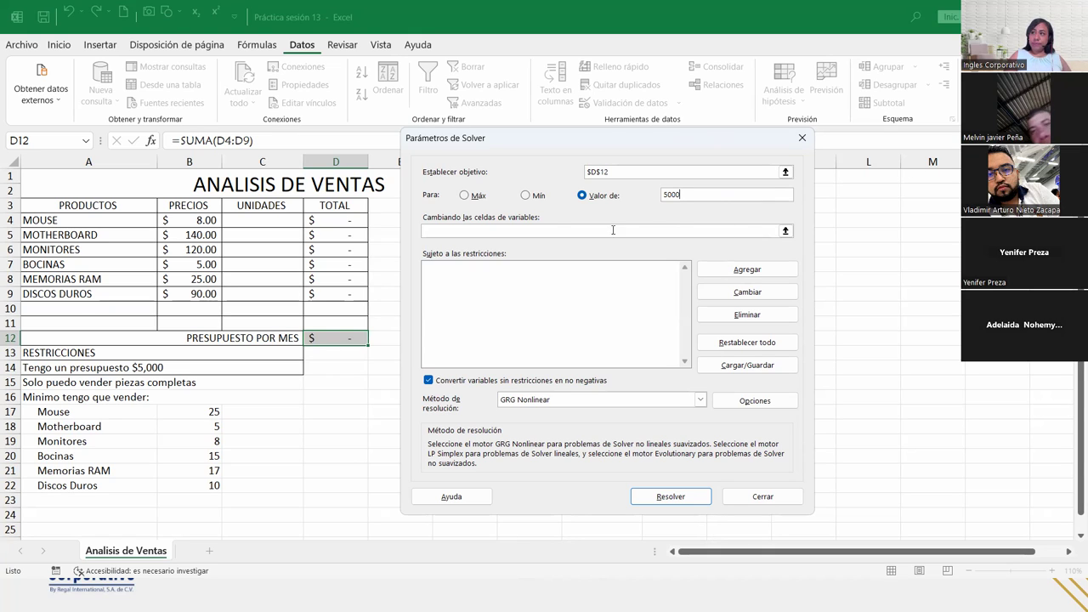
click(546, 230)
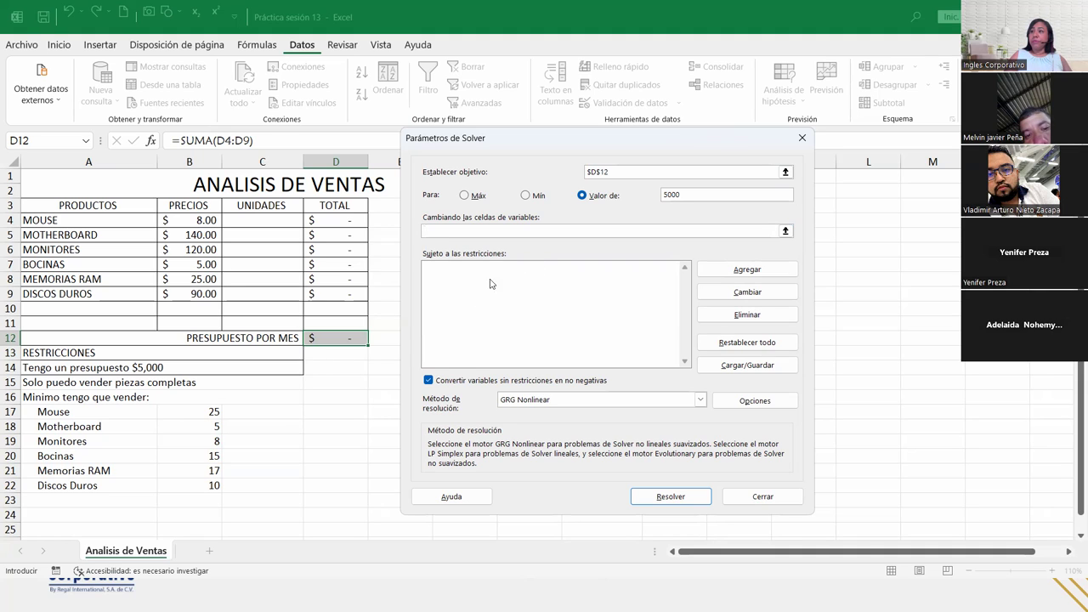
Step: Set C4:C9 as Solver's variable cells and open Agregar restricción
drag(286, 222, 290, 293)
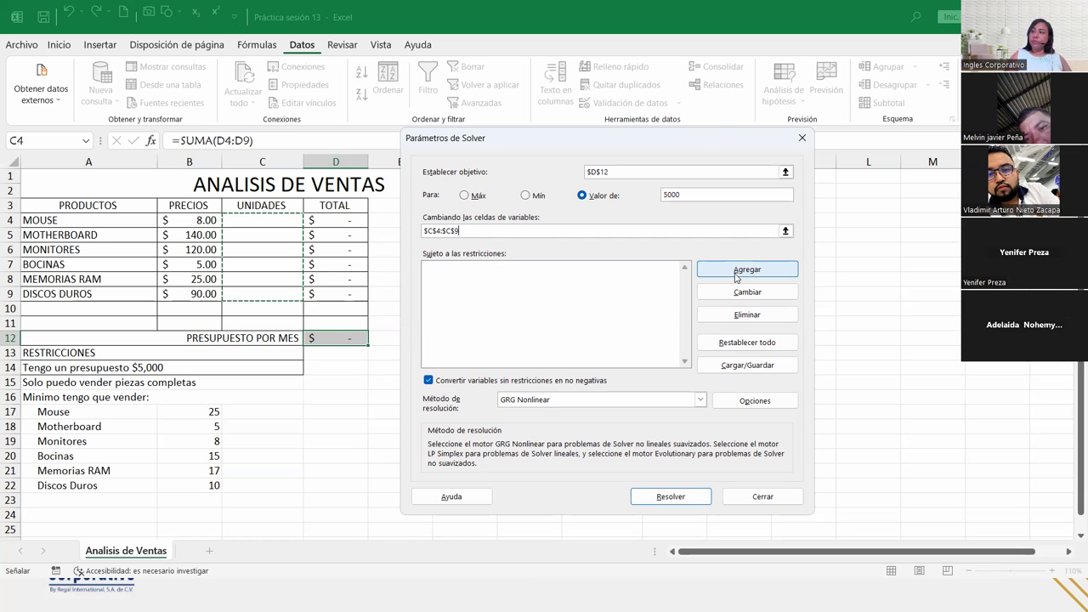
click(737, 276)
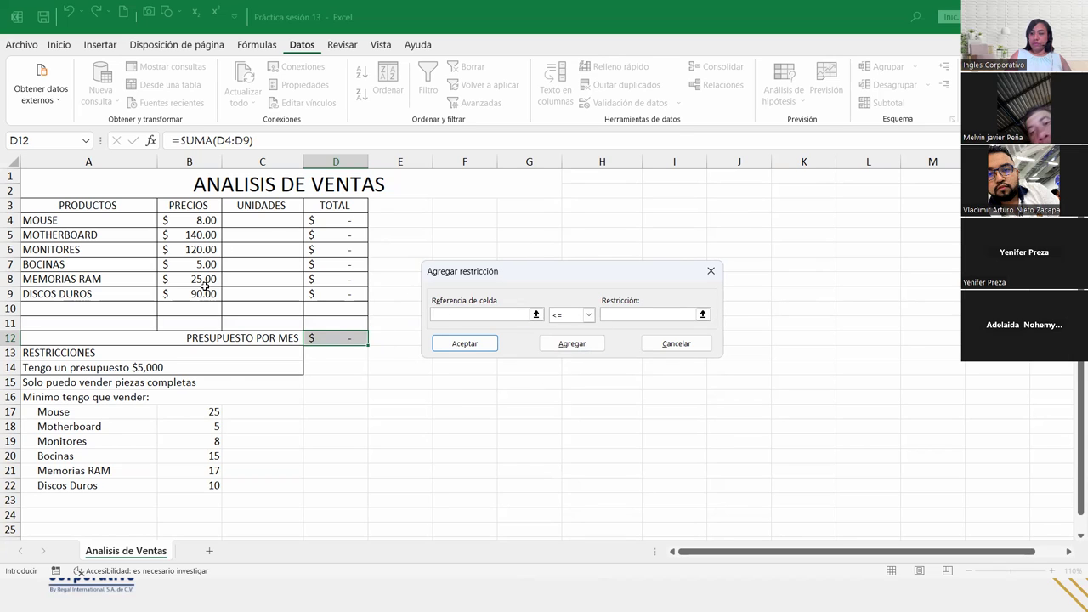
Step: Add an integer (int) constraint on $C$4:$C$9 so units are whole numbers
click(481, 312)
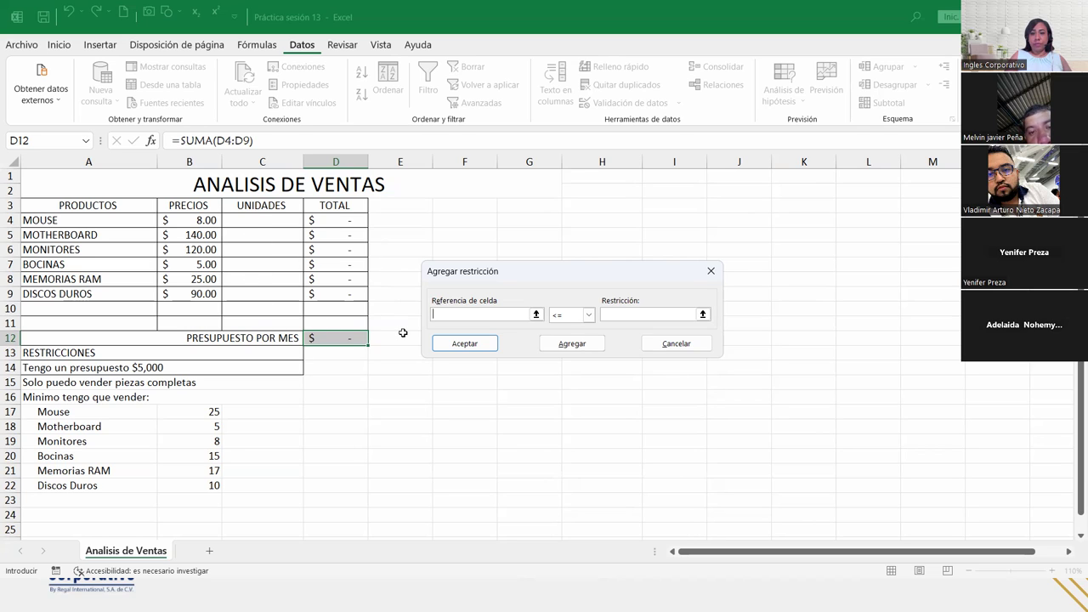
click(264, 220)
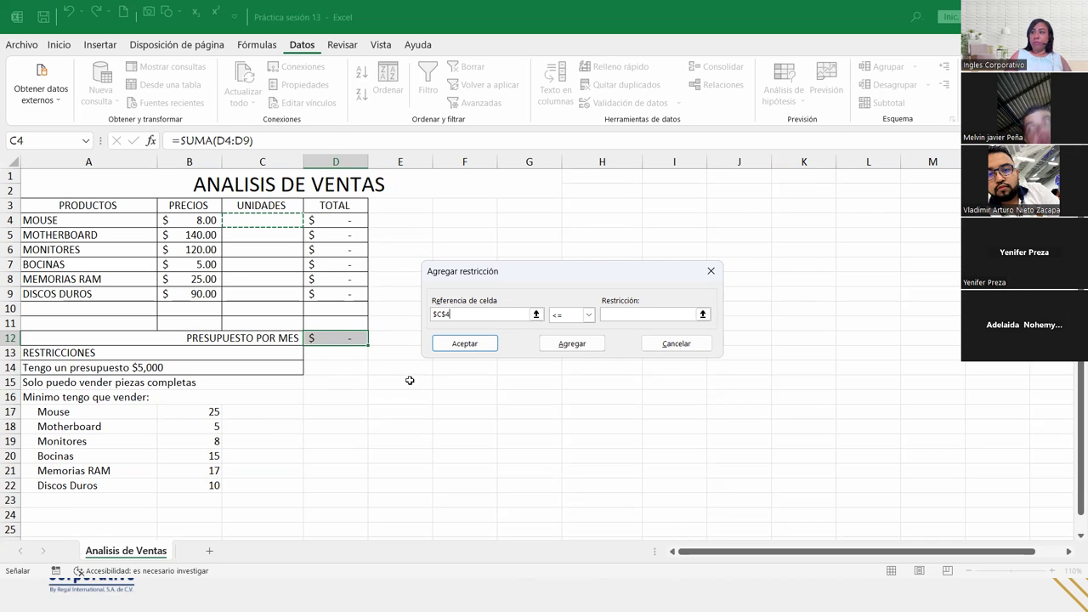
drag(272, 219, 271, 296)
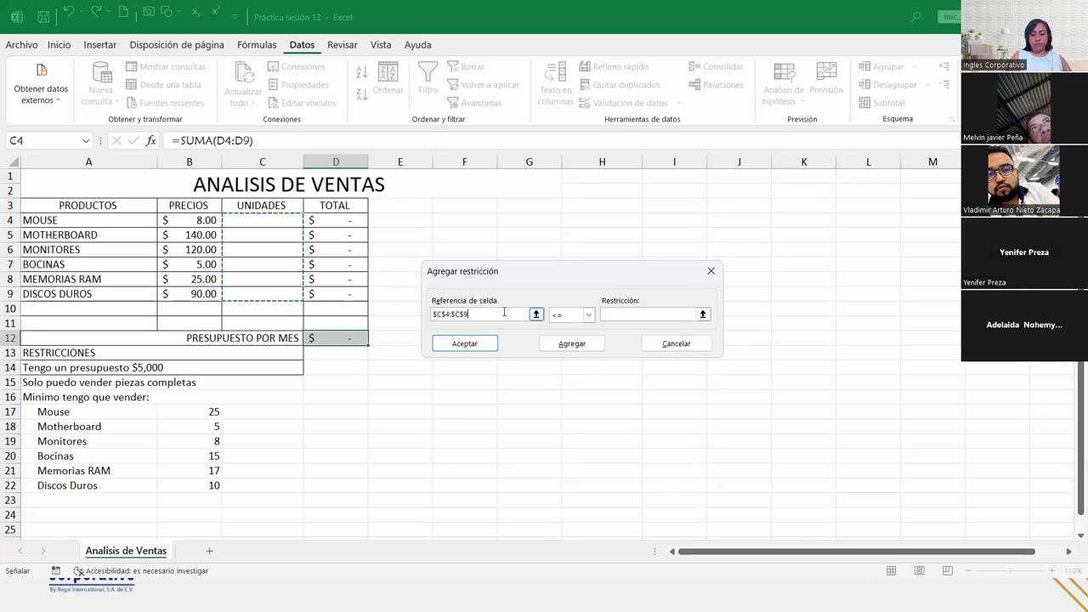
click(588, 316)
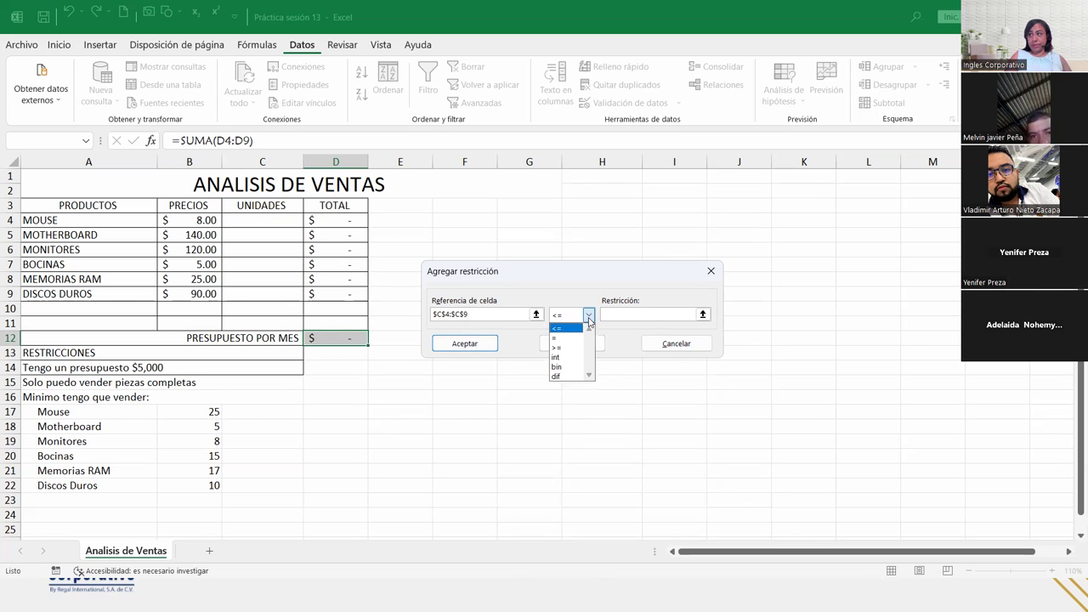
click(567, 358)
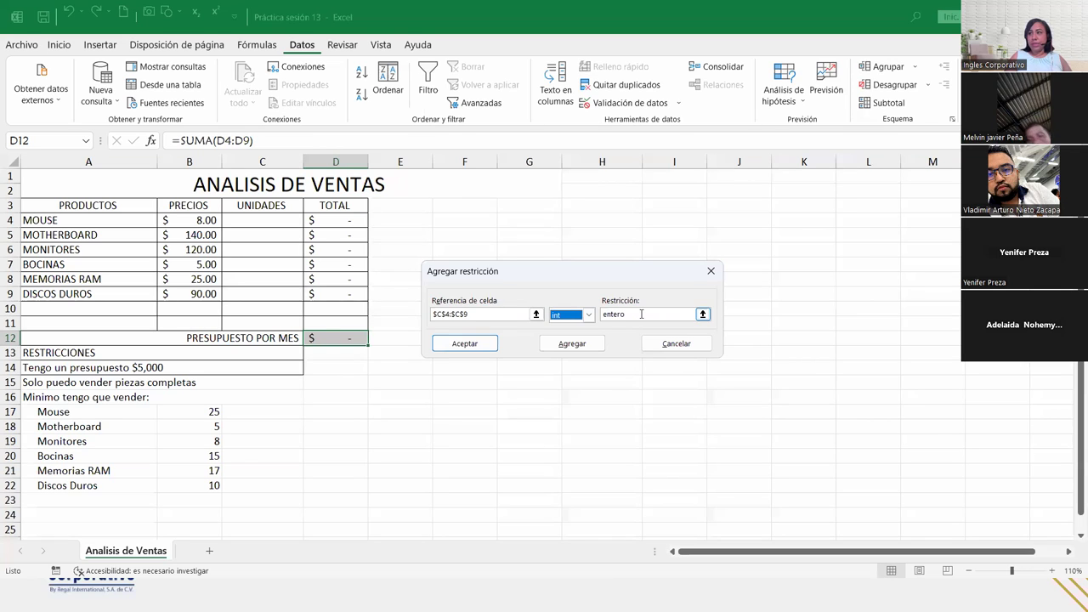
key(shift+Tab)
key(shift+Tab)
key(shift+Tab)
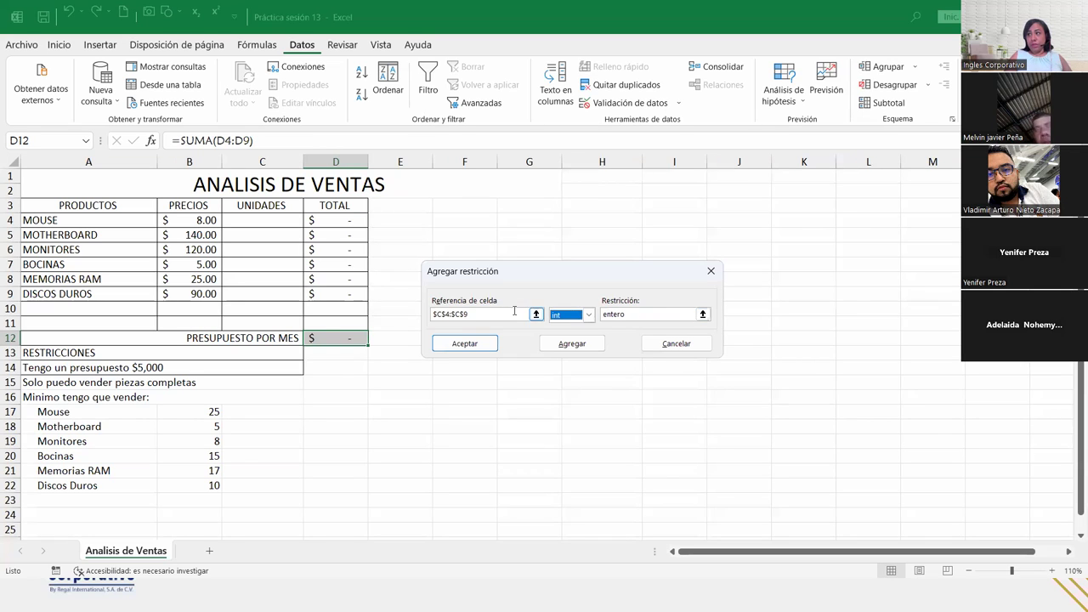
key(Tab)
key(Tab)
key(Tab)
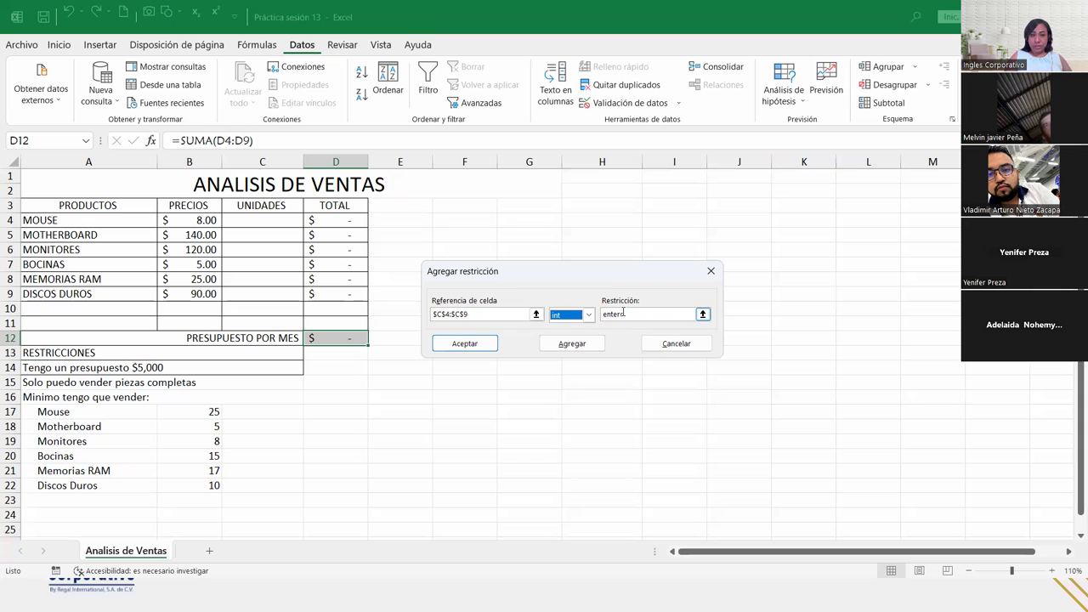
click(569, 344)
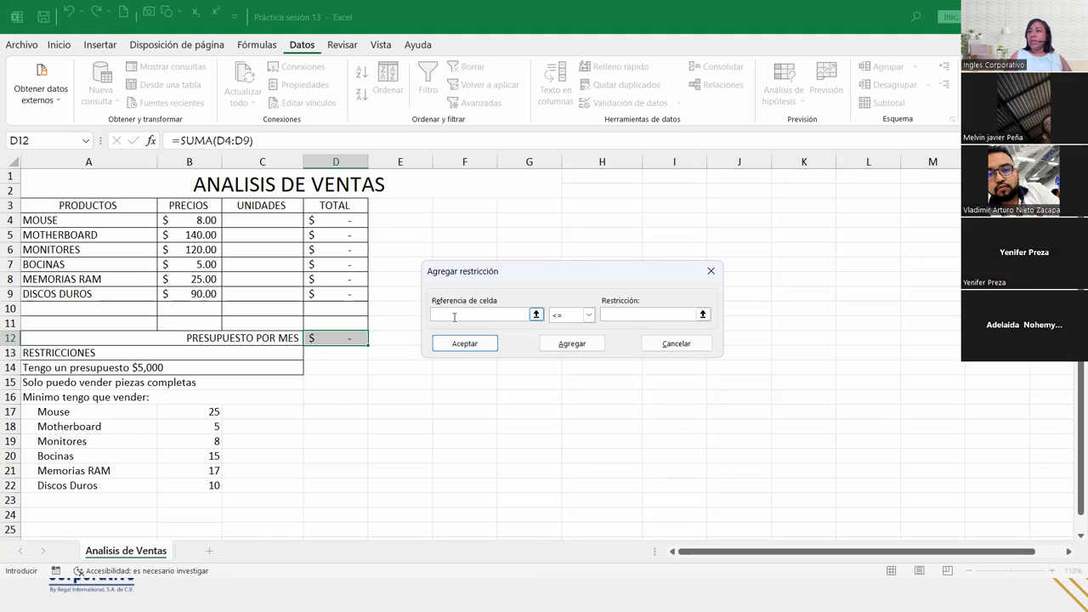
Step: Add minimum-unit constraints C4 >= B17 (Mouse) and C5 >= B18 (Motherboard)
click(279, 217)
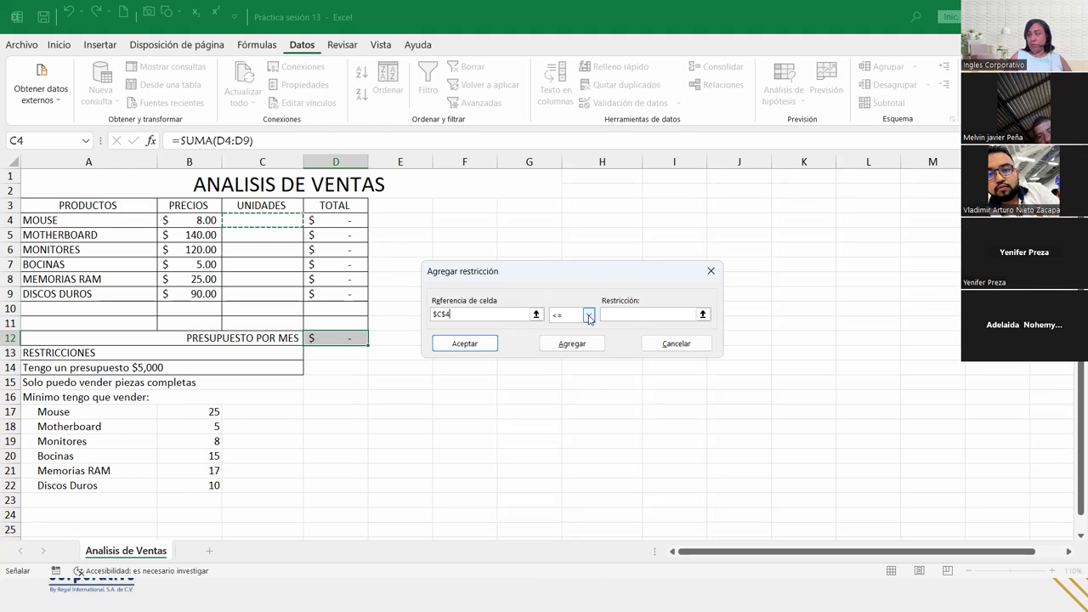
click(588, 316)
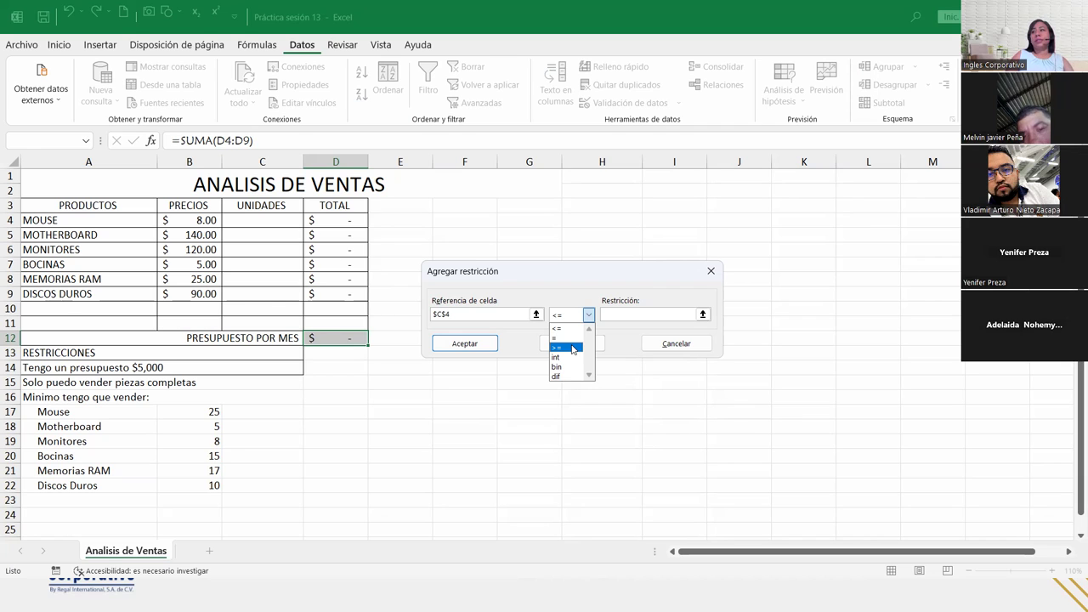
click(573, 349)
click(631, 313)
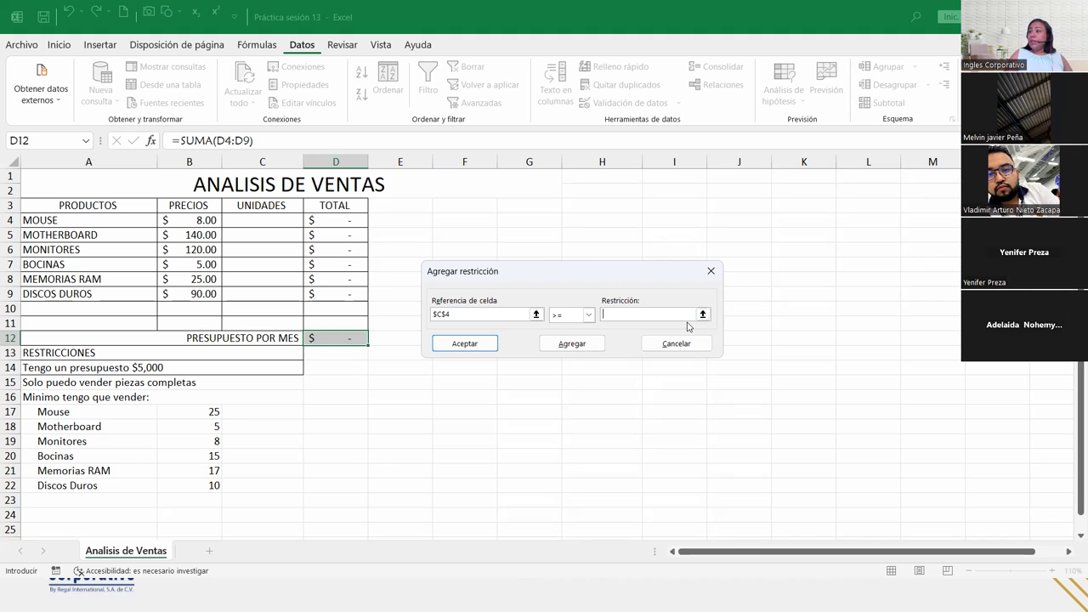
click(181, 415)
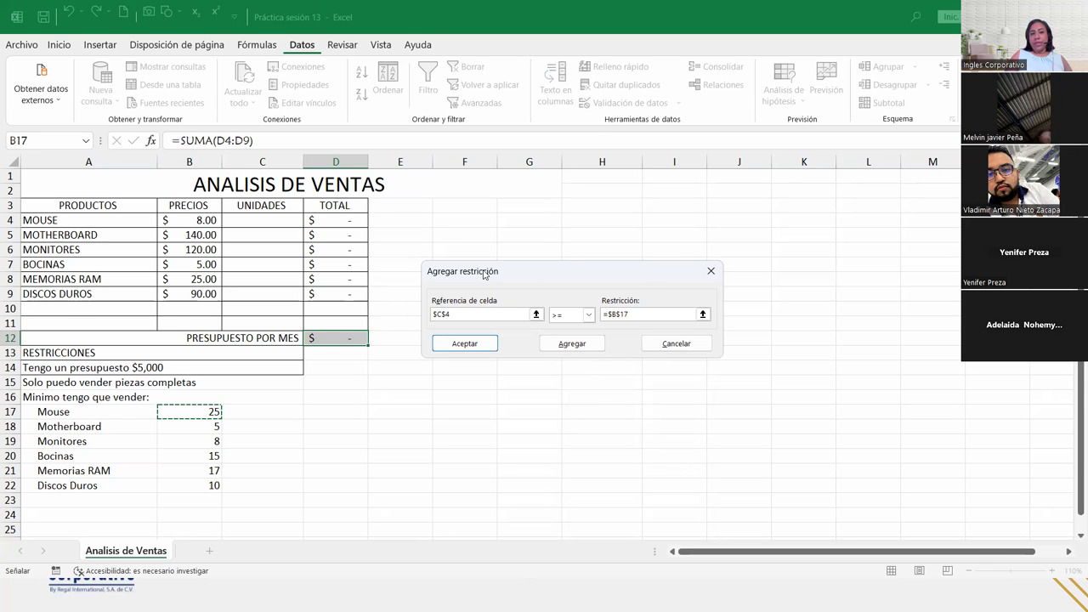
click(568, 347)
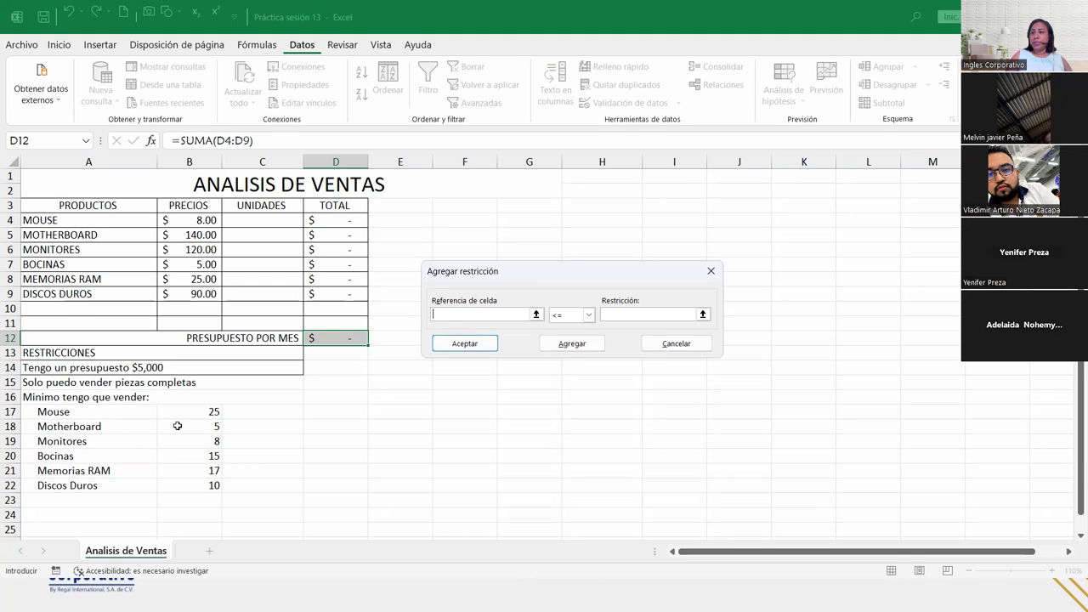
click(277, 236)
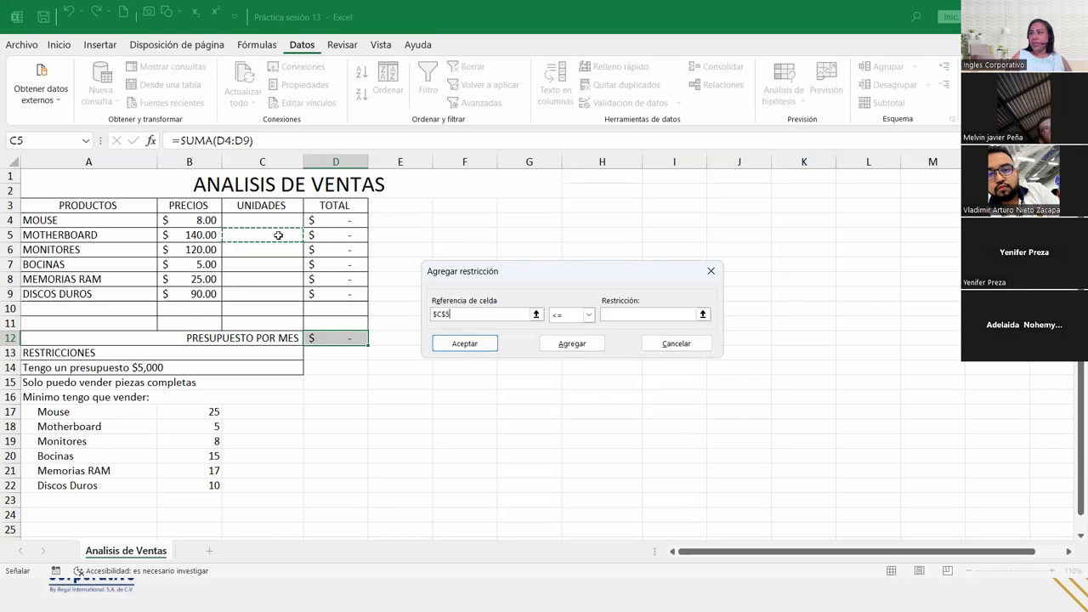
click(588, 314)
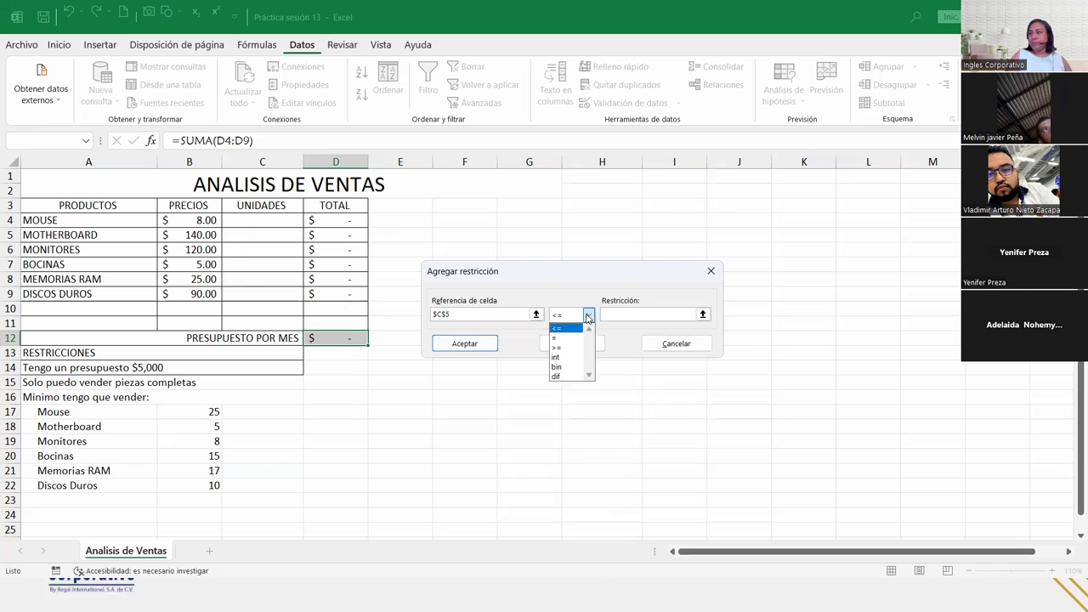
click(568, 348)
click(606, 313)
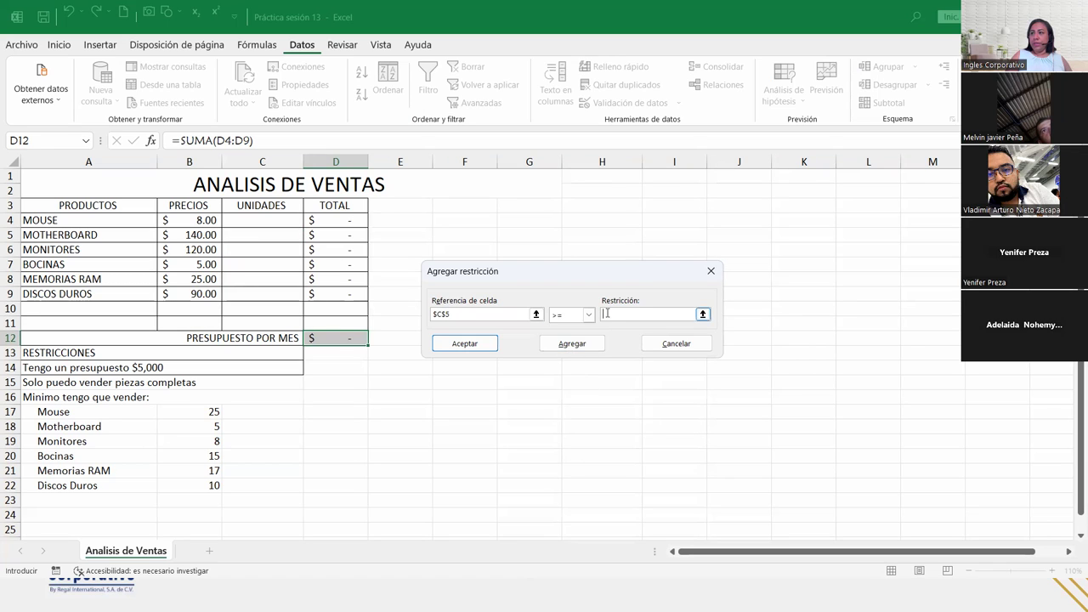
click(190, 428)
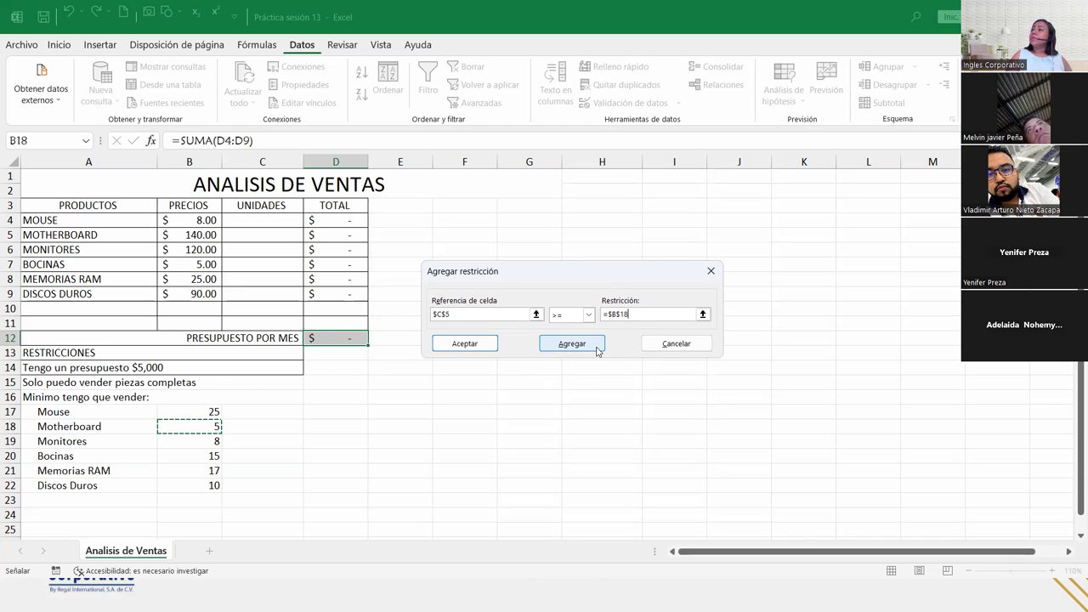
click(595, 351)
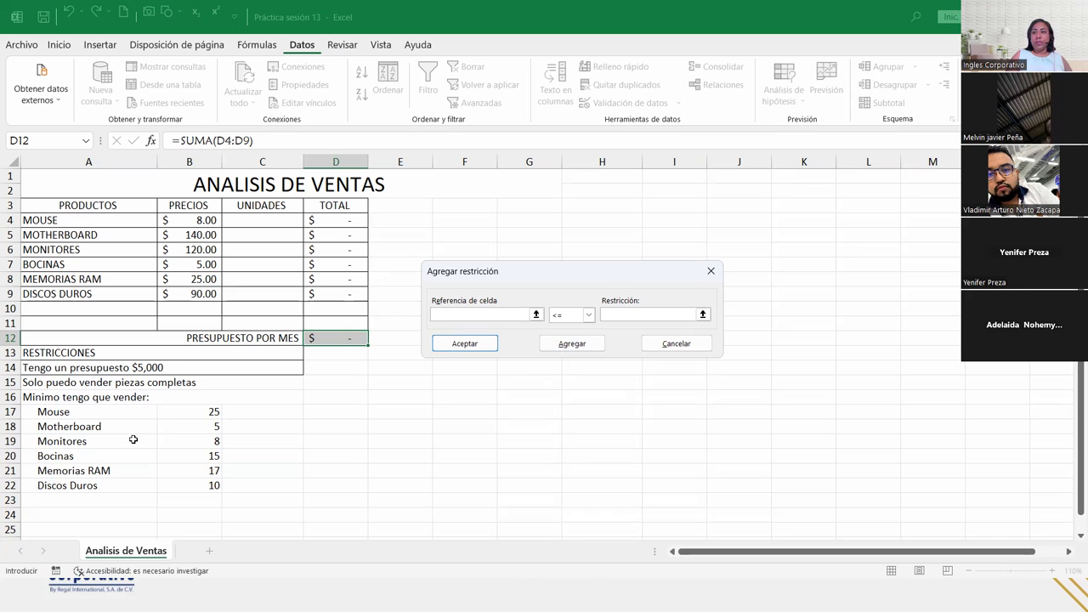
Step: Add C6 >= B19 (Monitores) and C8 >= B21 (Memorias RAM), then confirm with Aceptar
click(257, 250)
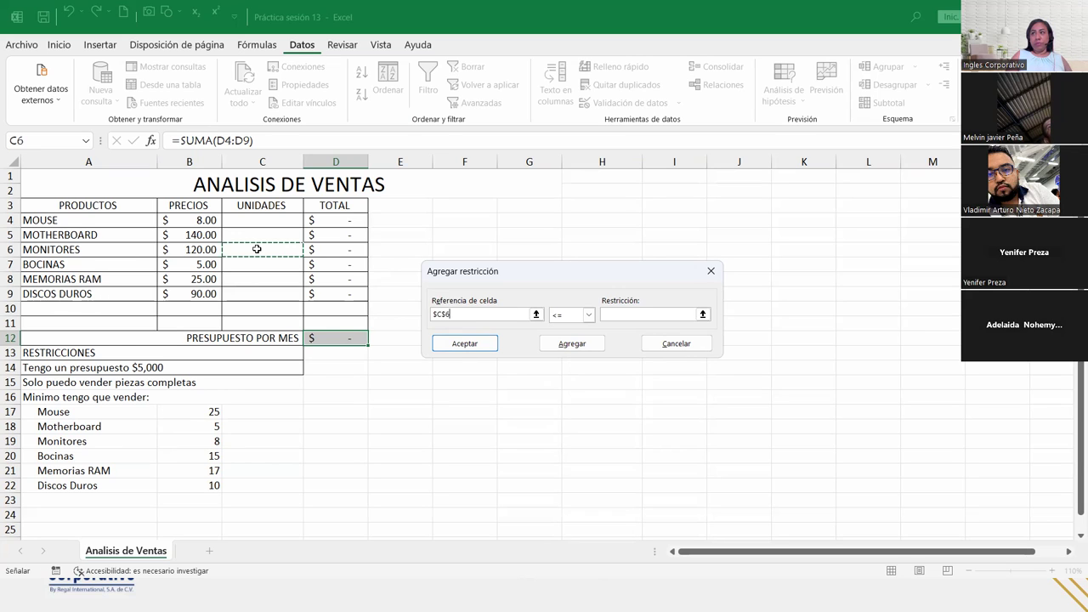
click(575, 315)
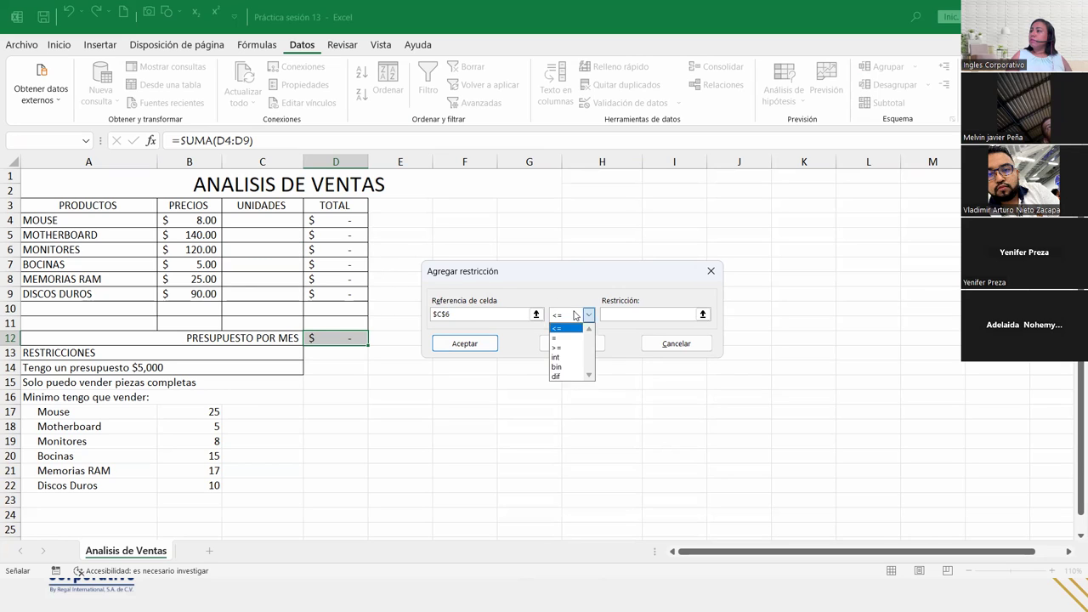
click(558, 348)
click(638, 316)
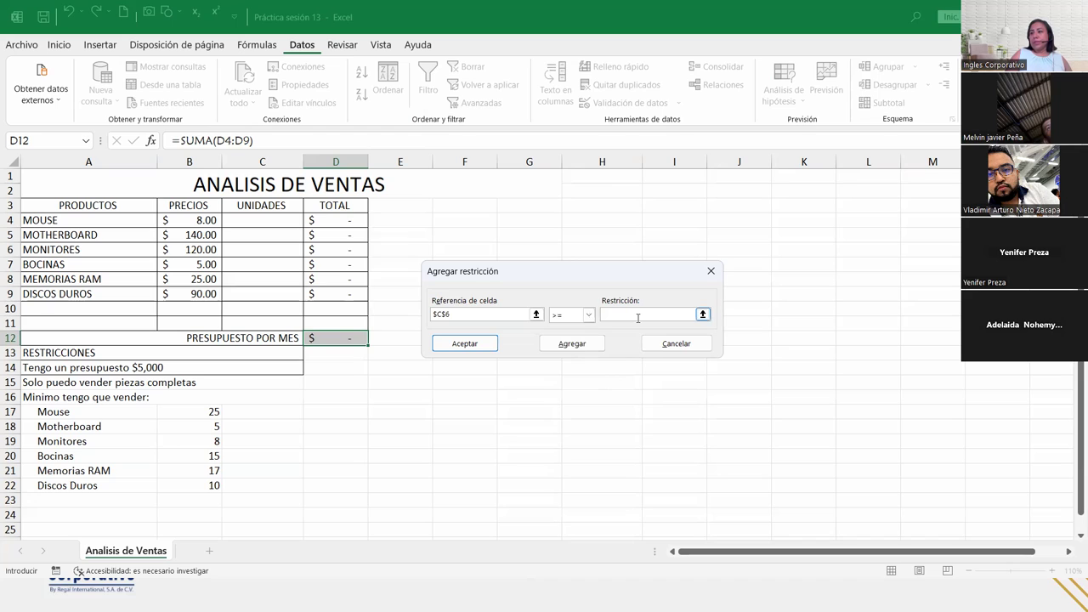
click(207, 437)
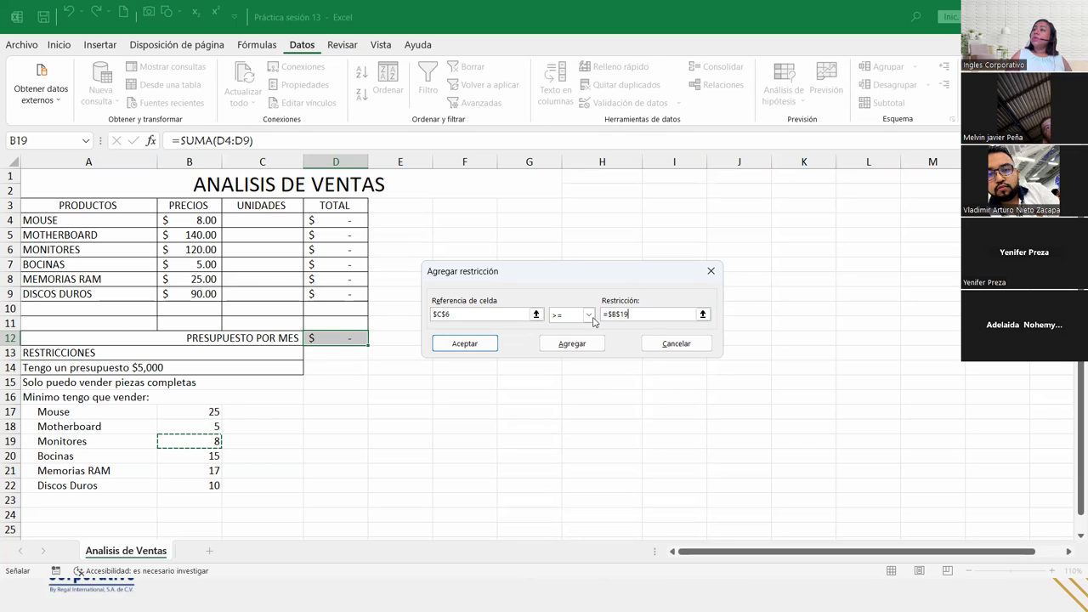
click(574, 345)
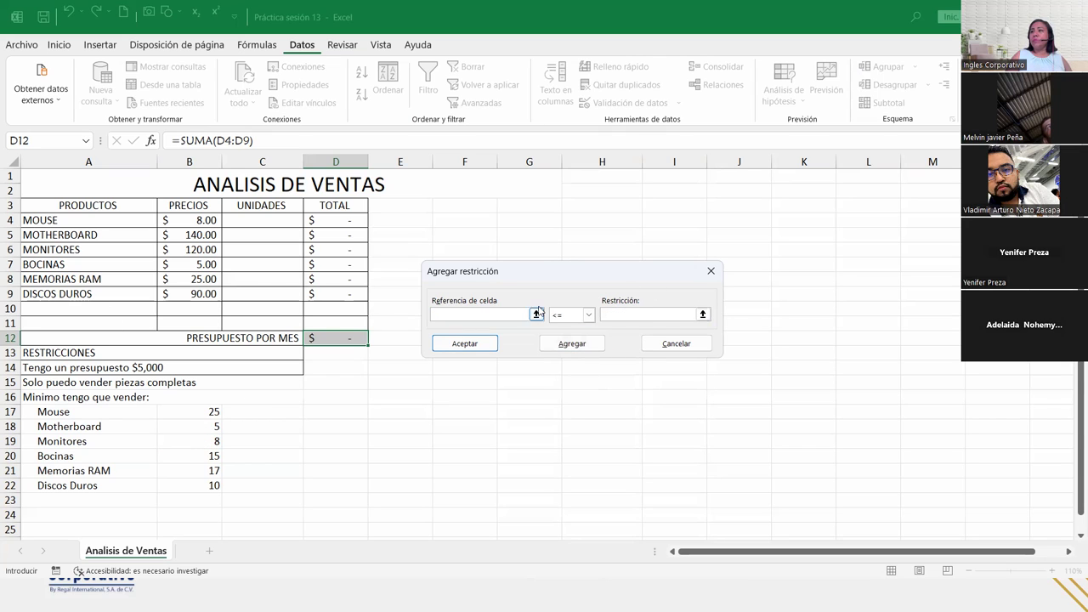
click(265, 277)
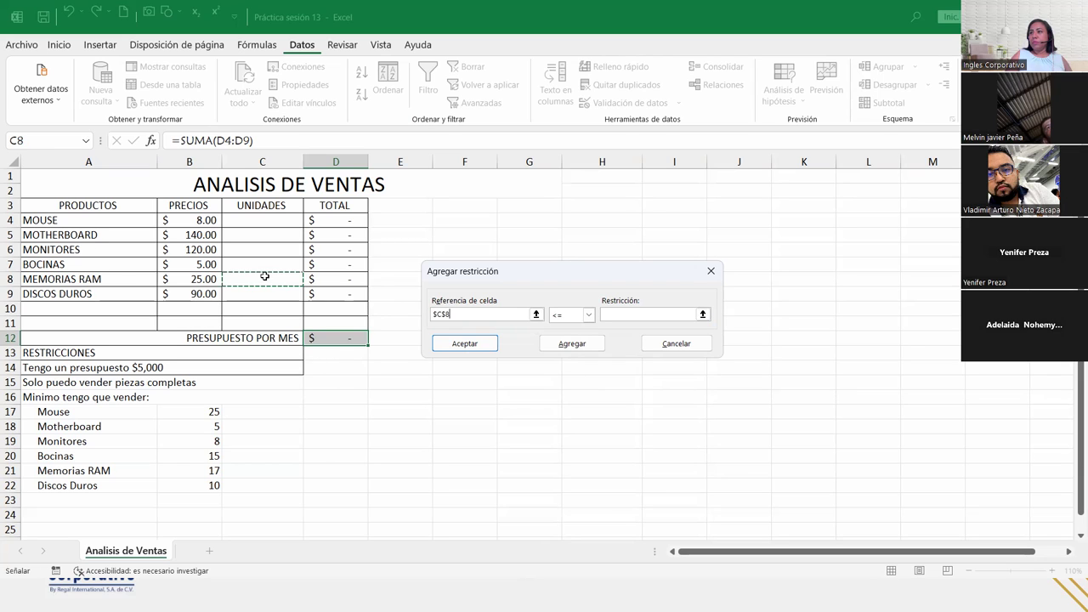
click(586, 315)
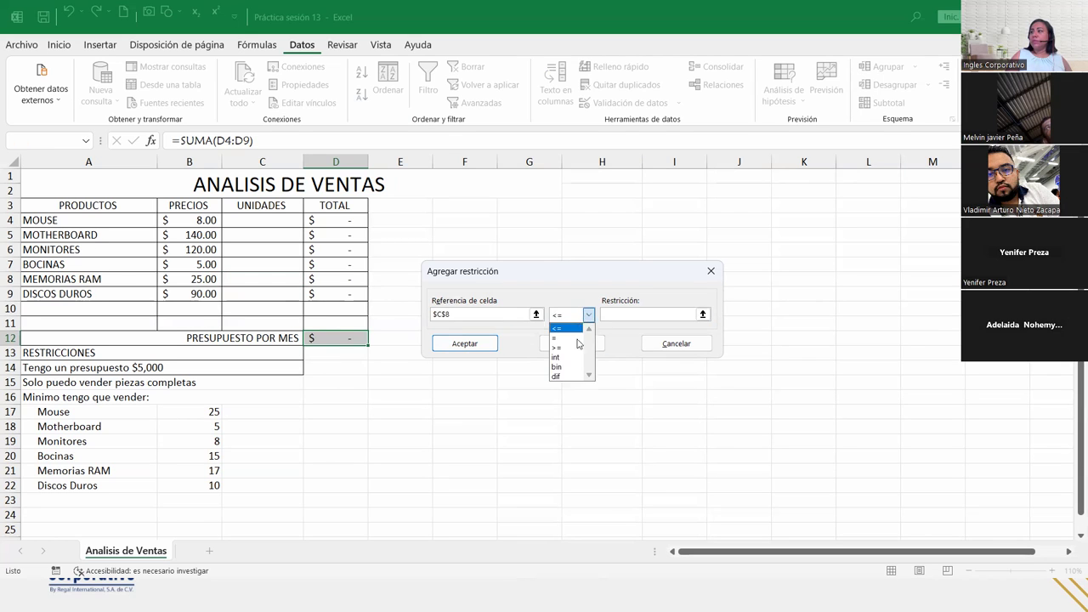
click(578, 348)
click(611, 313)
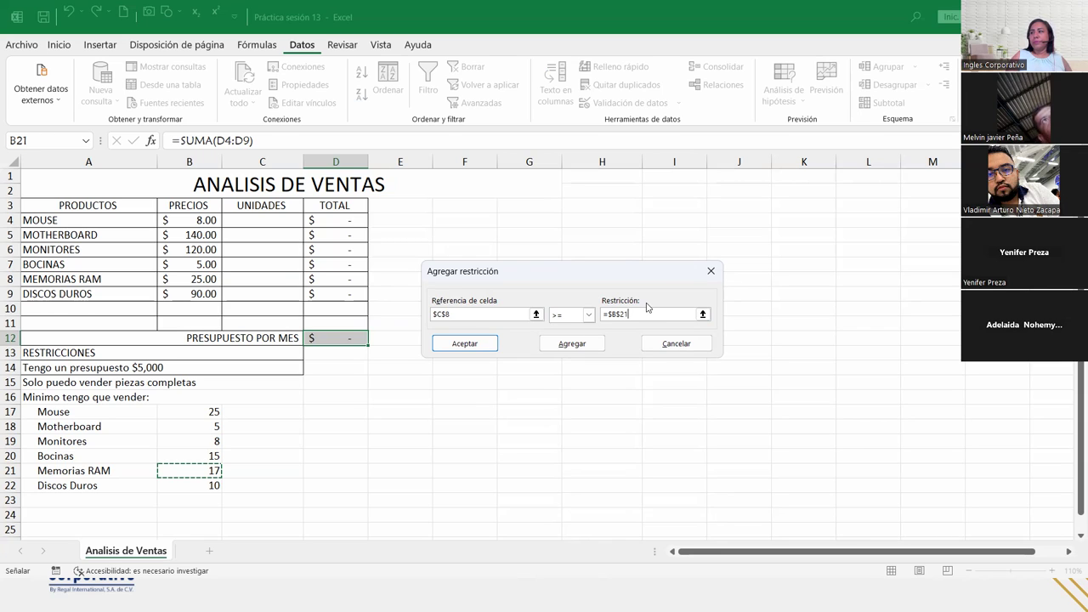
click(464, 344)
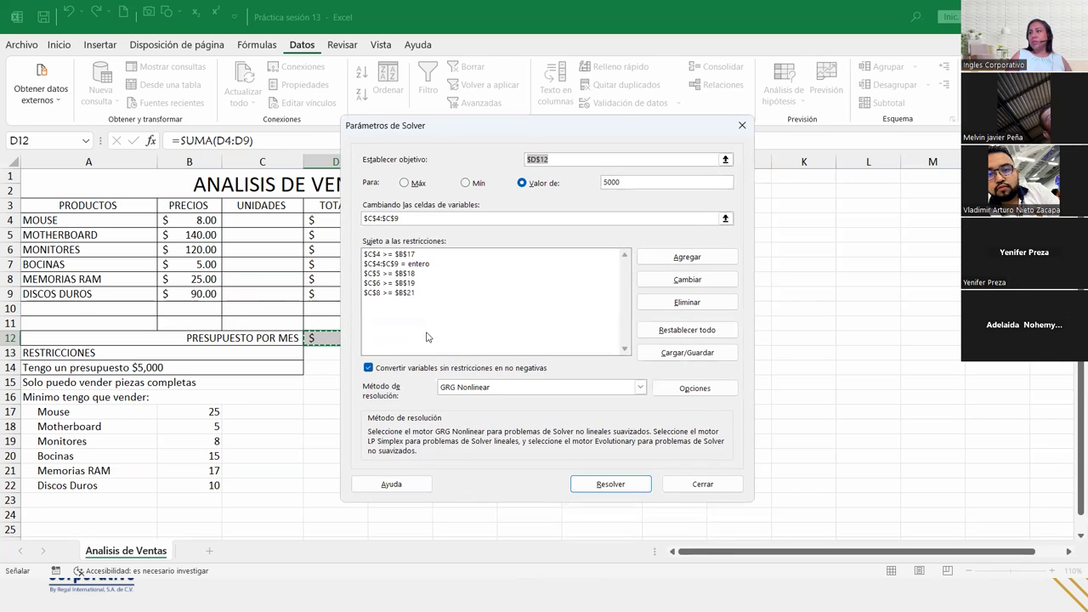
Step: Add the Bocinas minimum-unit constraint C7 >= B20
click(407, 284)
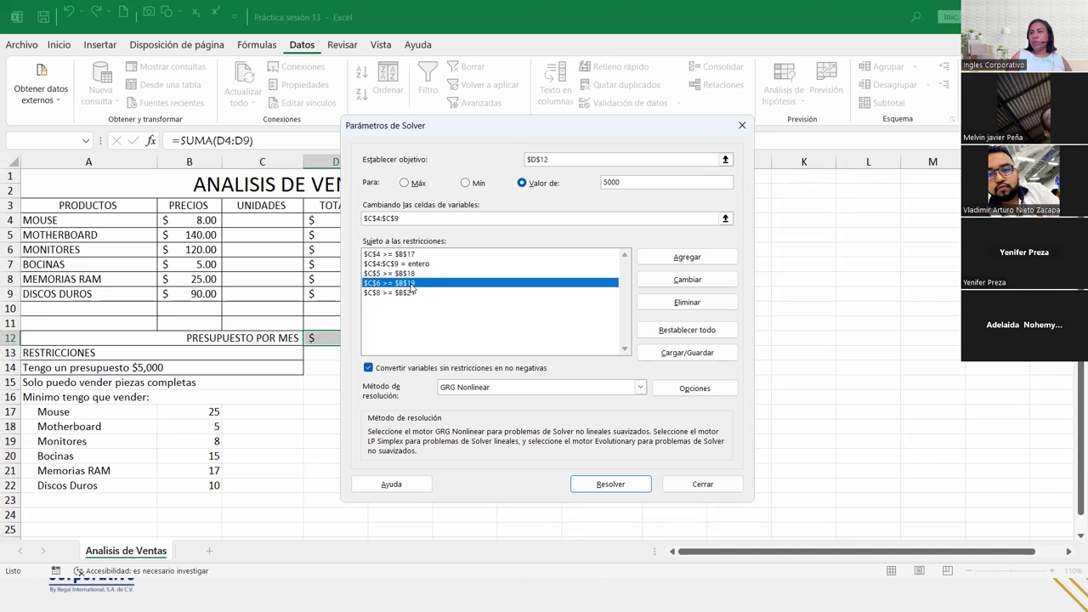
click(672, 266)
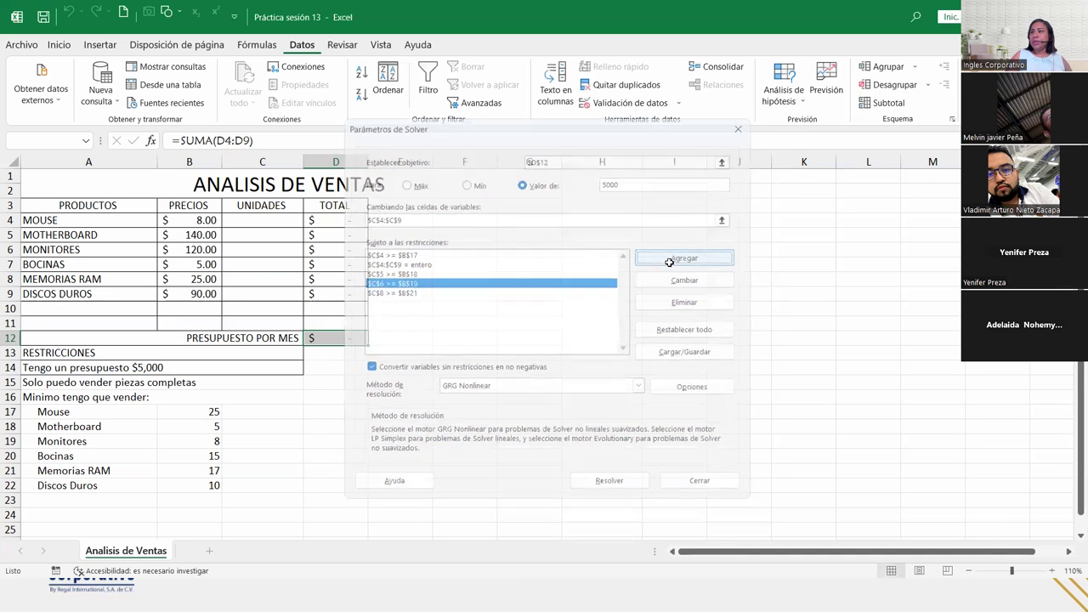
click(245, 263)
click(522, 317)
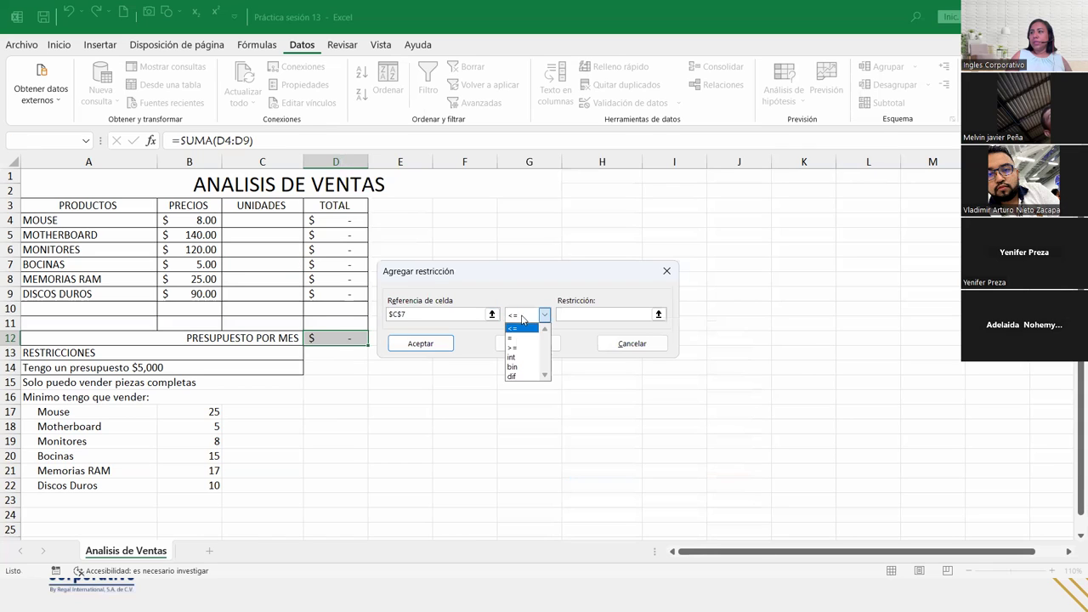
click(512, 347)
click(566, 313)
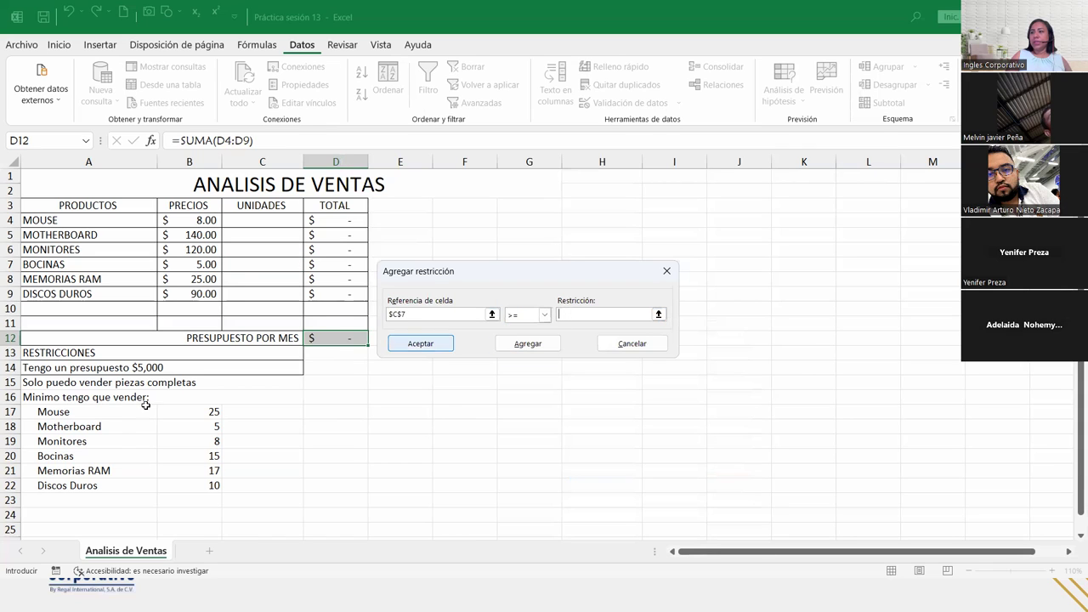
click(209, 451)
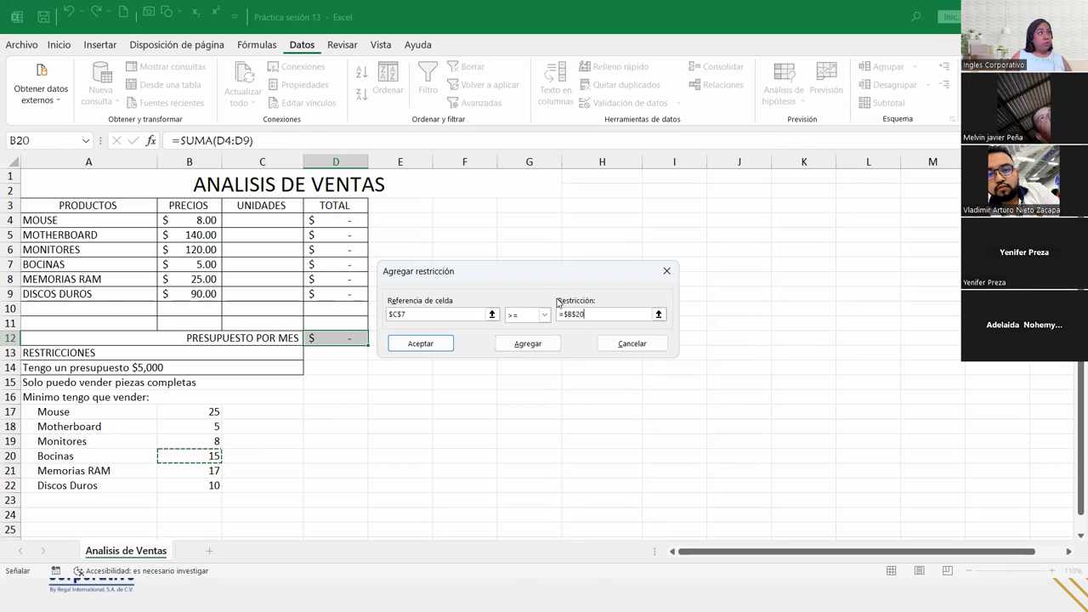
click(508, 343)
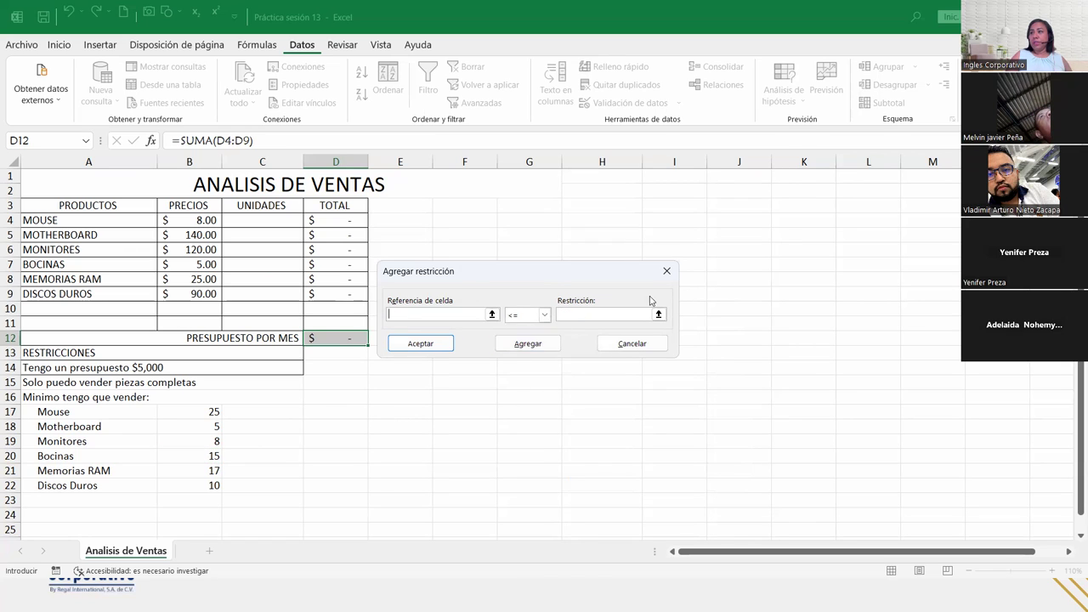
Step: Add the Discos Duros constraint C9 >= B22 and return to Solver Parameters
click(261, 295)
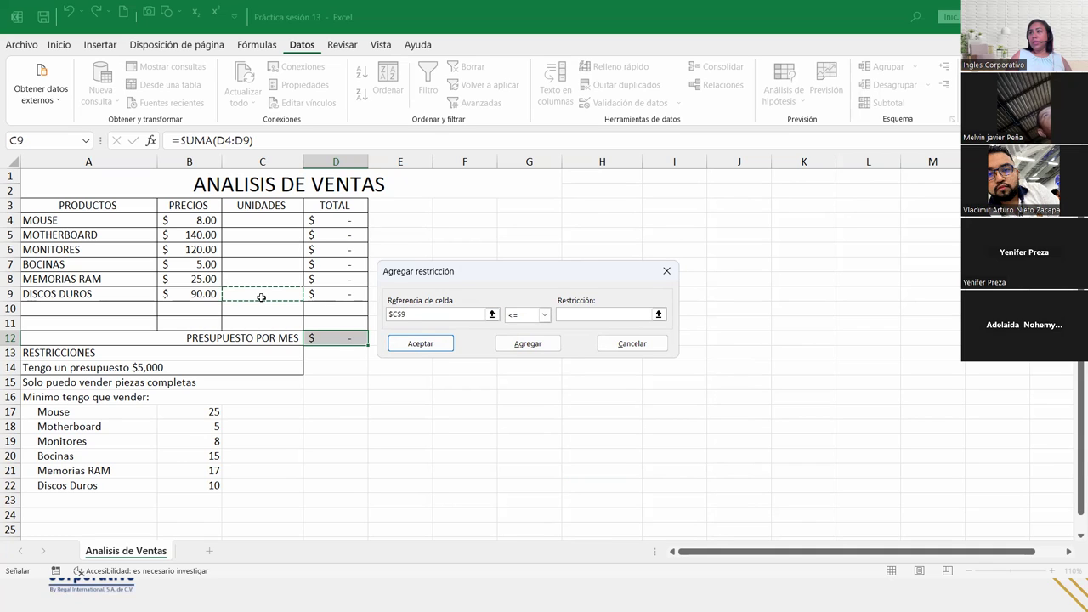
click(529, 317)
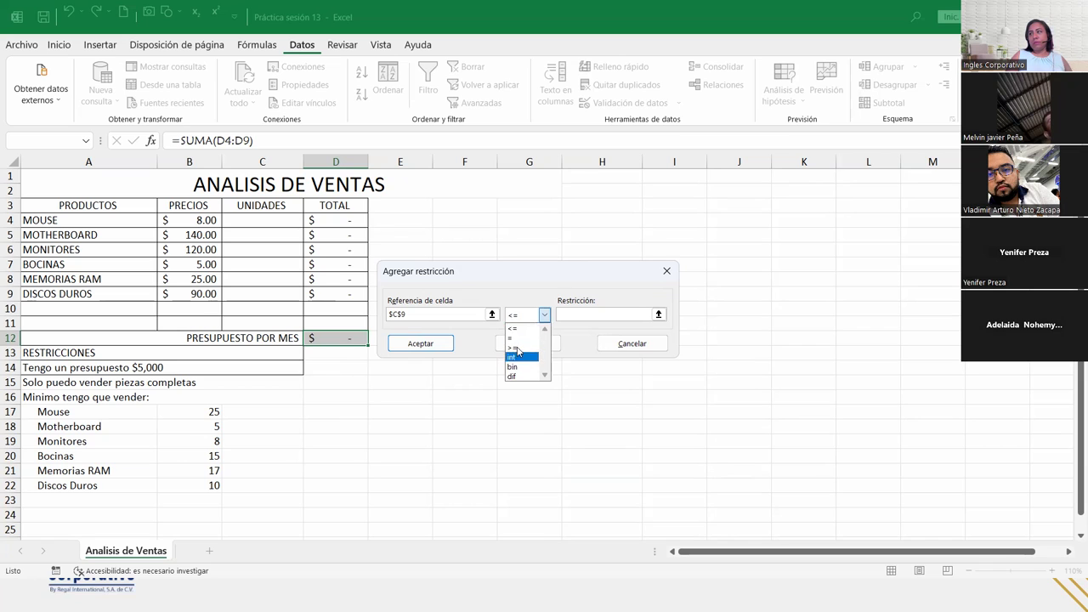
click(515, 348)
click(561, 314)
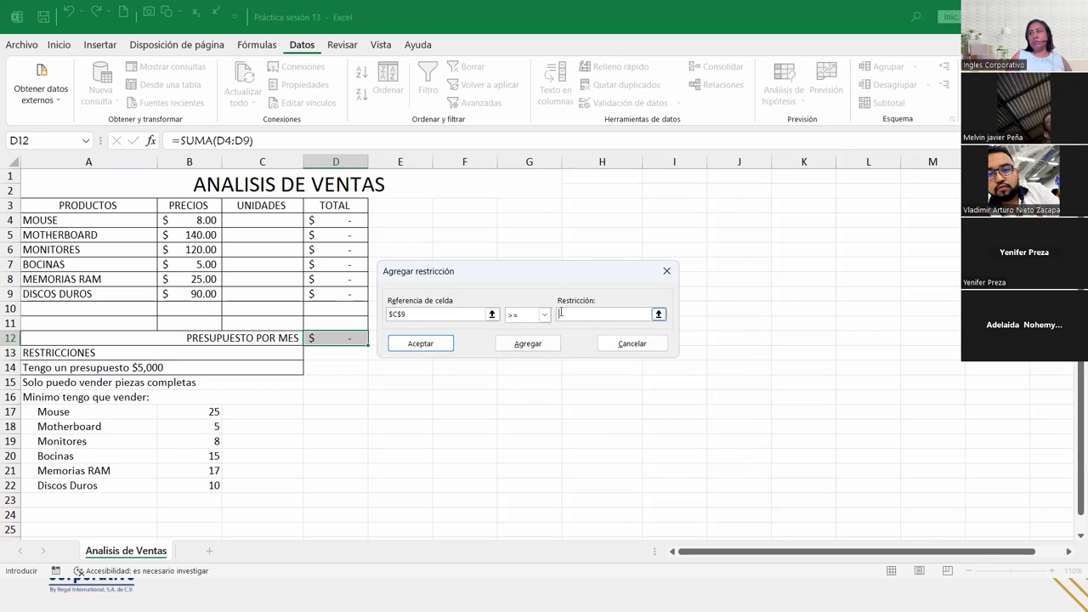
click(181, 485)
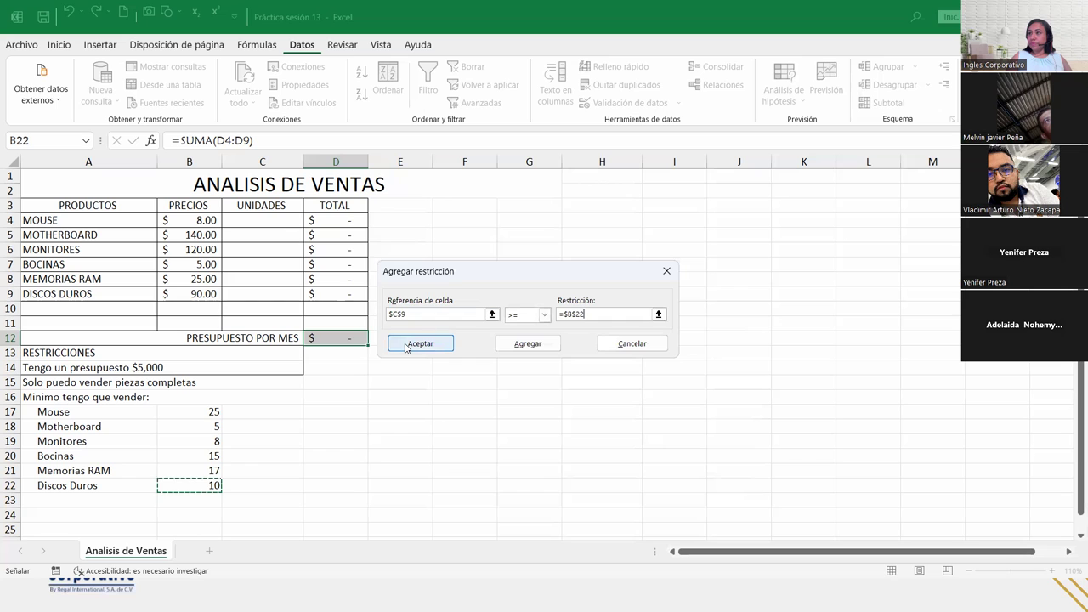
click(406, 346)
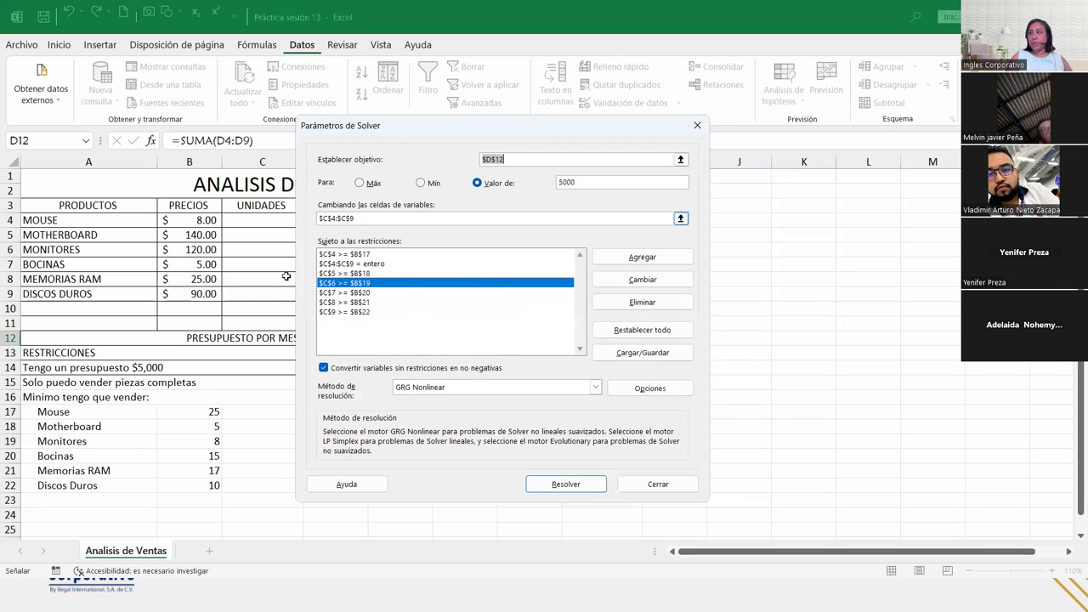
click(373, 254)
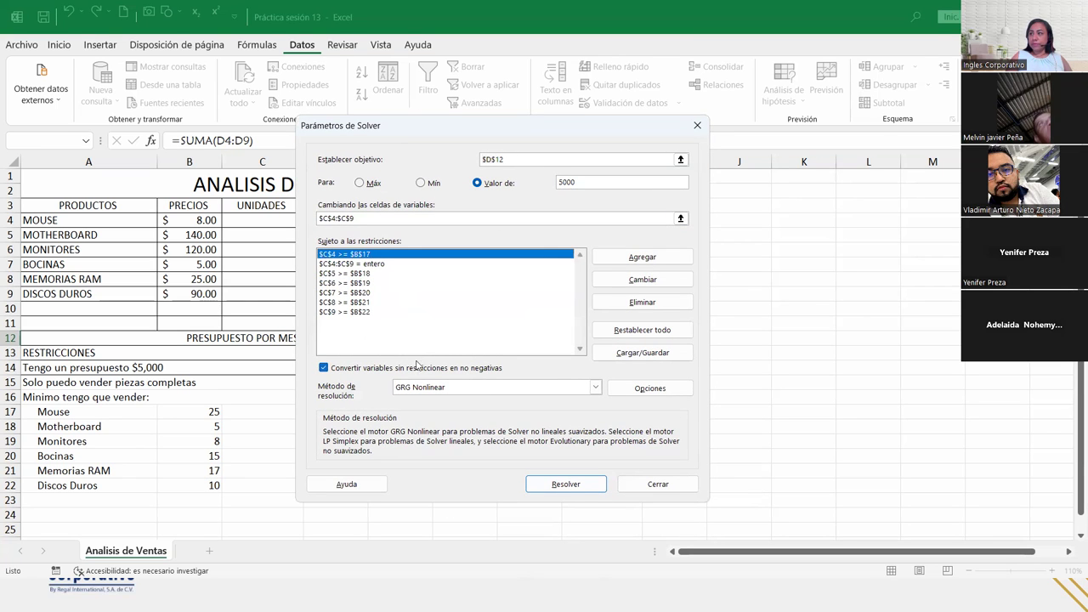
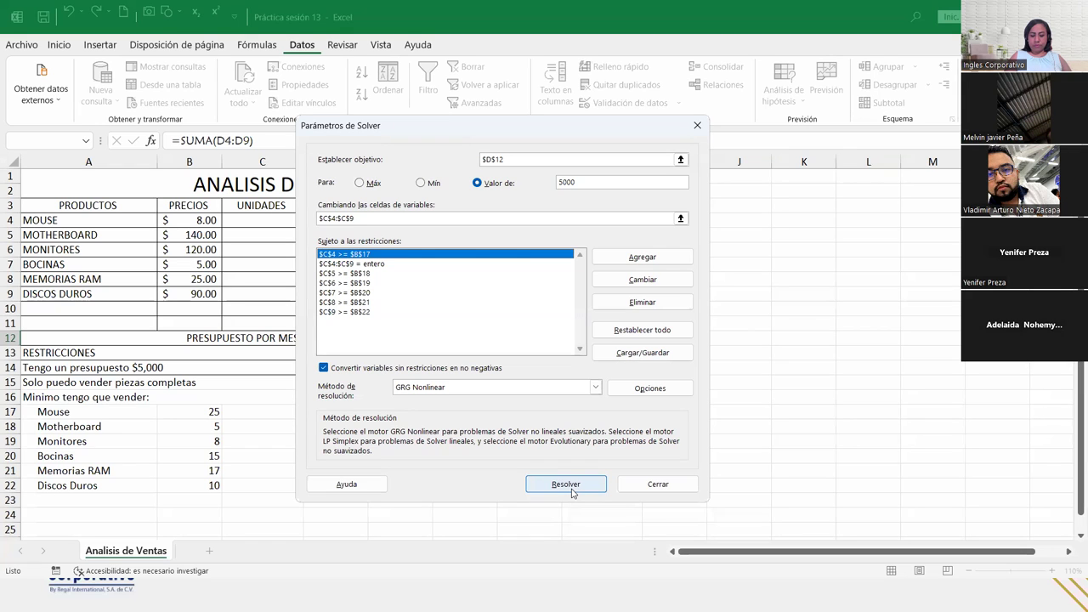
Step: Run Solver with outline reports and keep units 25, 5, 12, 15, 17, 24 totalling $5,000.00
click(572, 492)
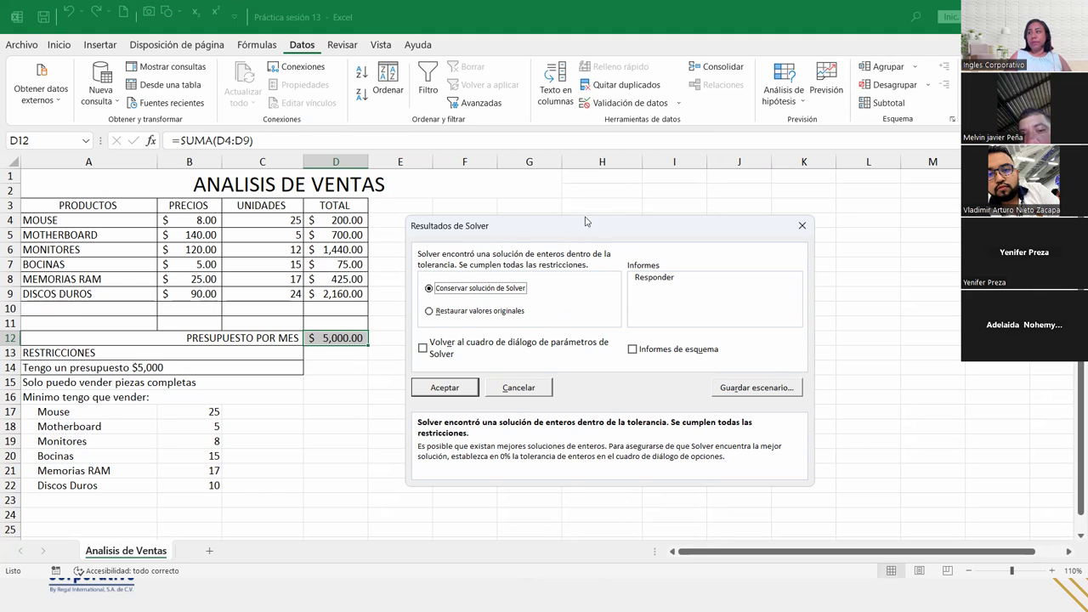
click(633, 351)
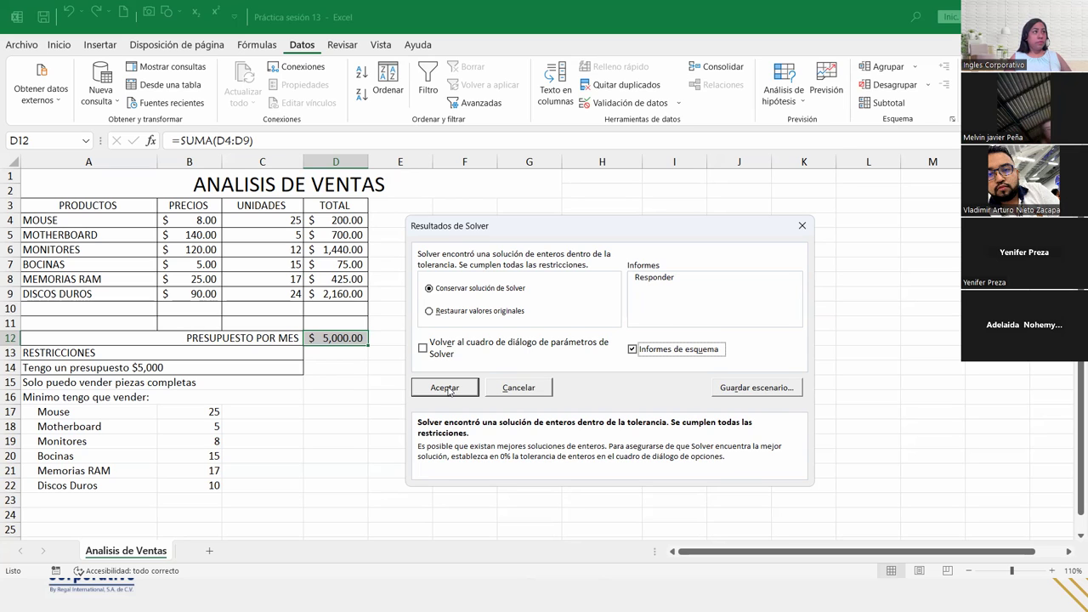
click(446, 388)
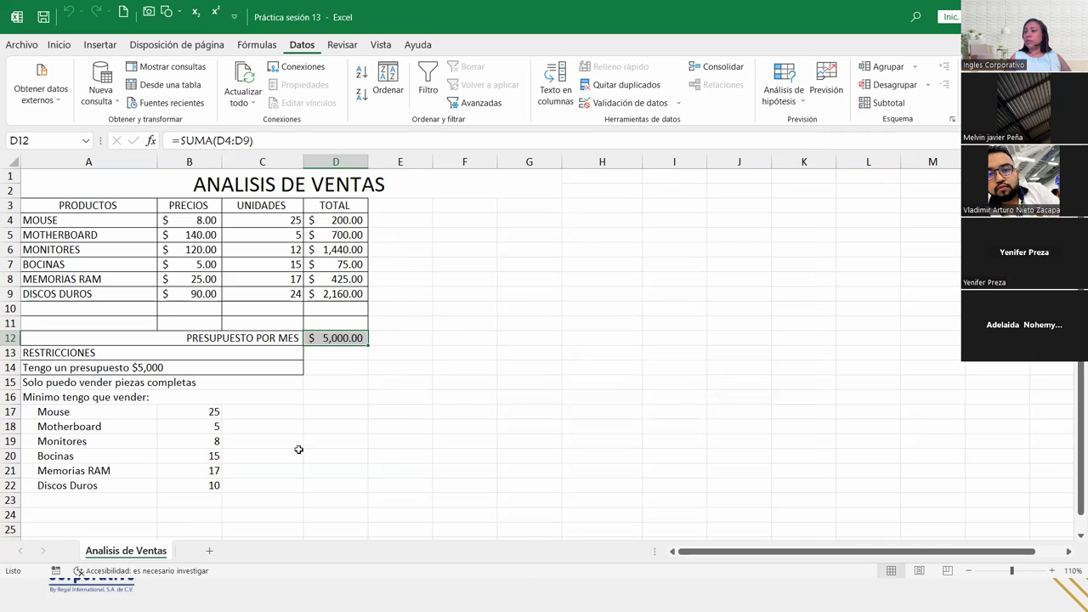
Step: Rerun Solver with the same settings and accept its solution with the Responder answer report
click(209, 423)
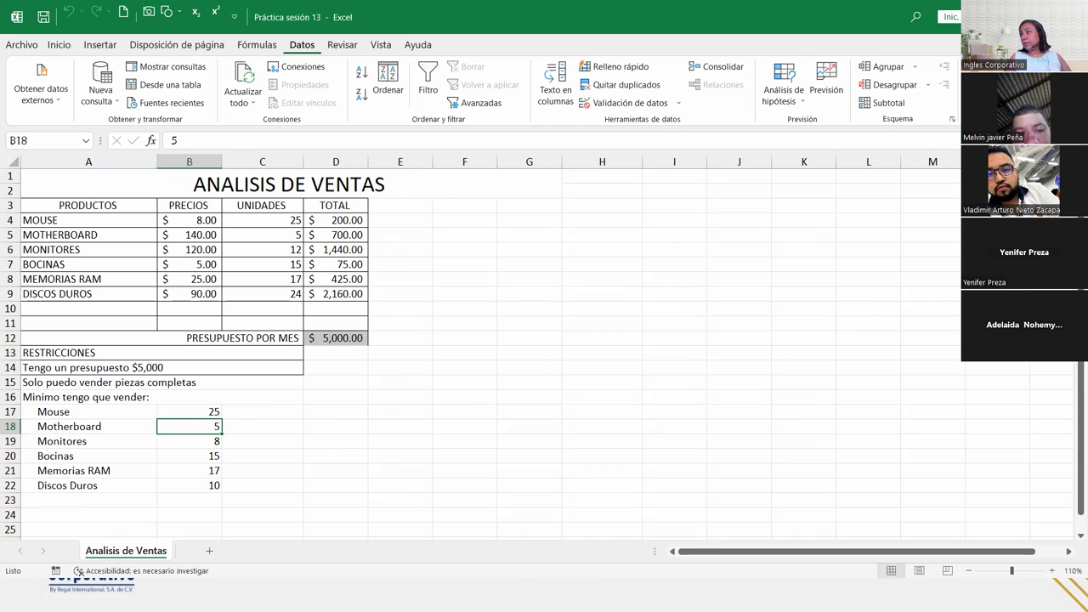
click(991, 76)
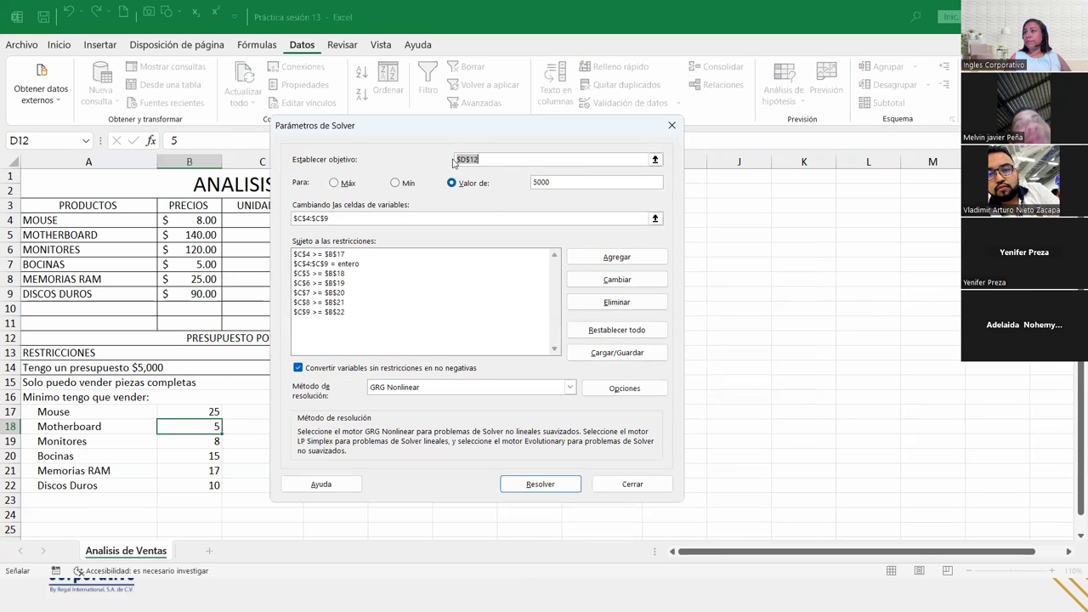
drag(464, 136, 584, 136)
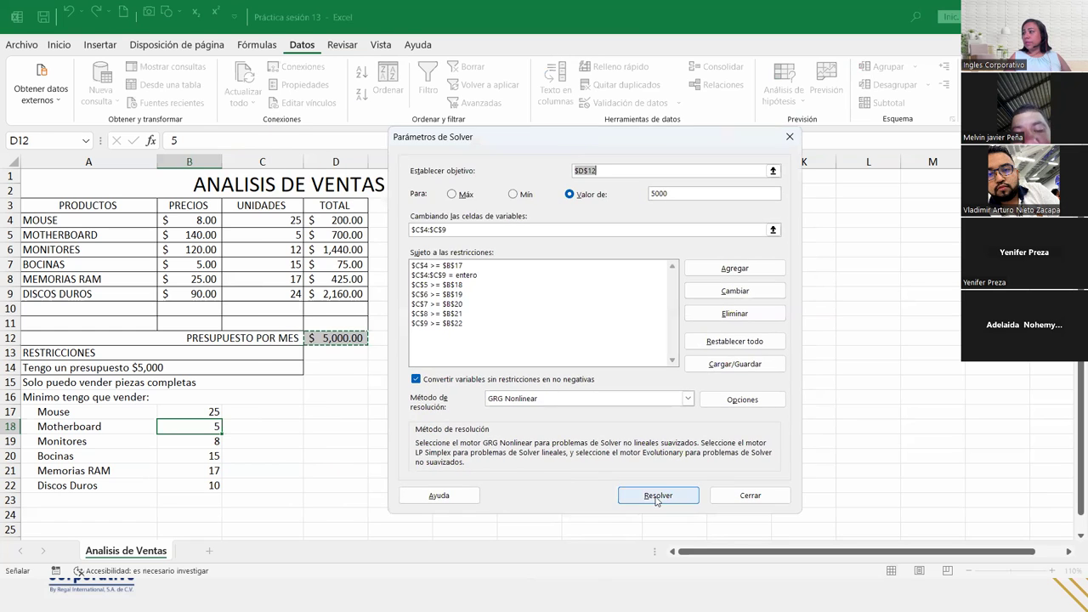
click(660, 484)
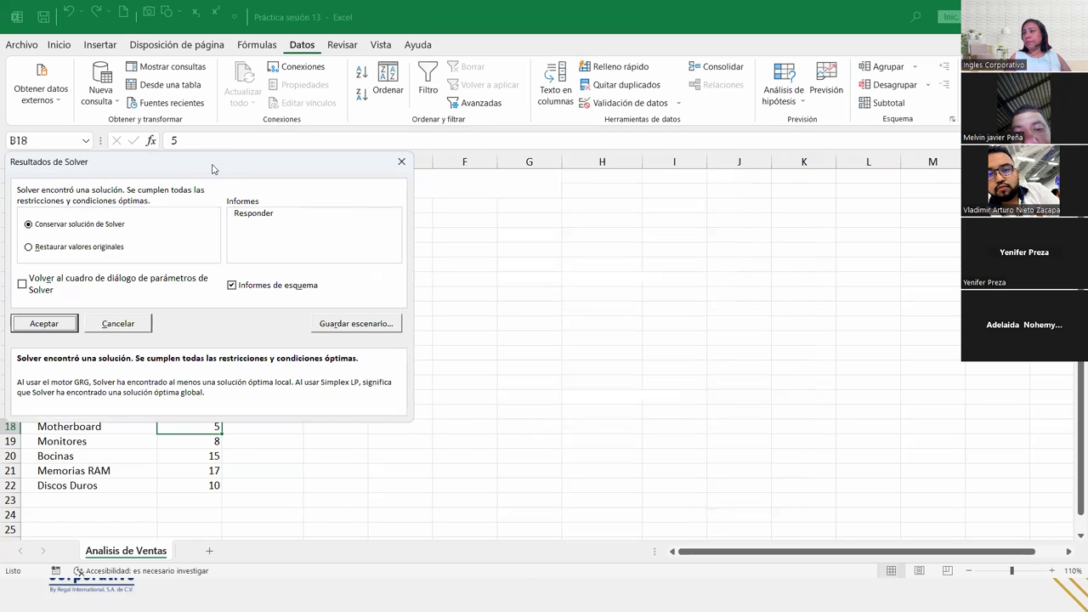
drag(214, 168, 629, 199)
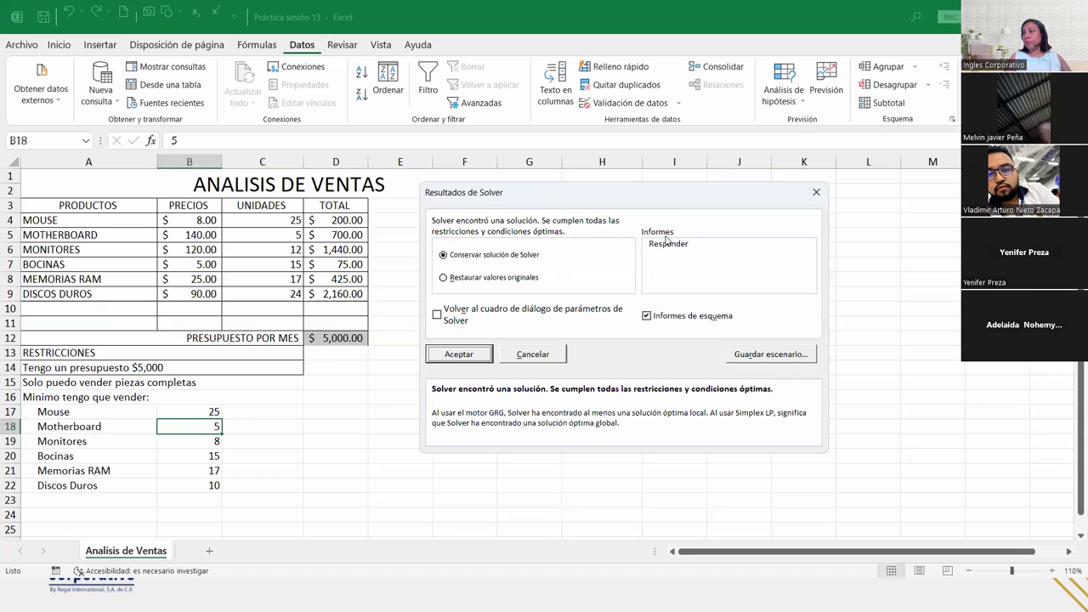
click(669, 245)
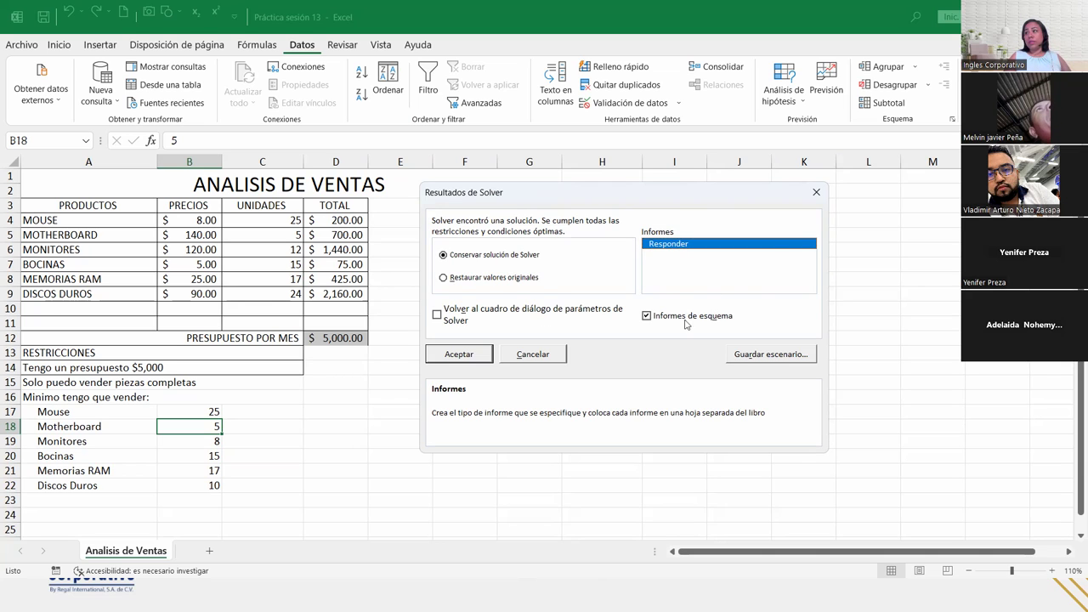
click(460, 356)
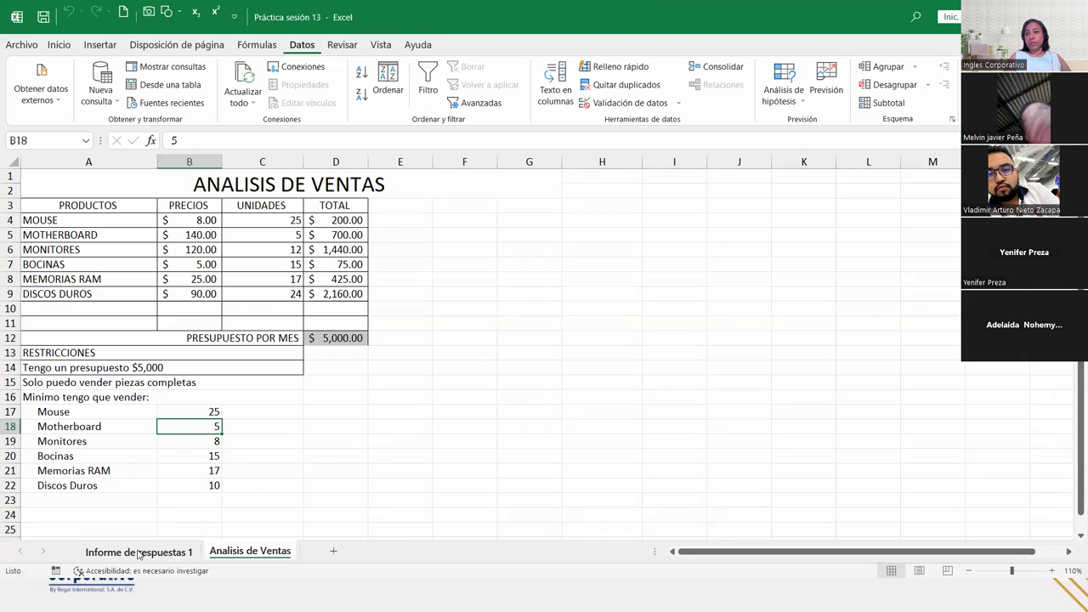
click(139, 552)
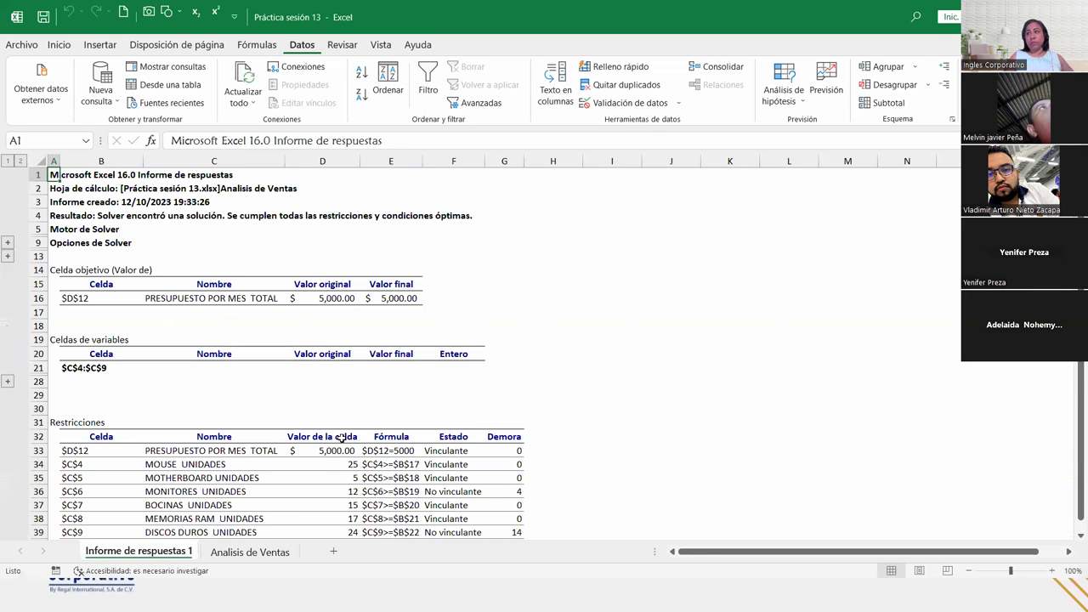
scroll(340, 437, down, 2)
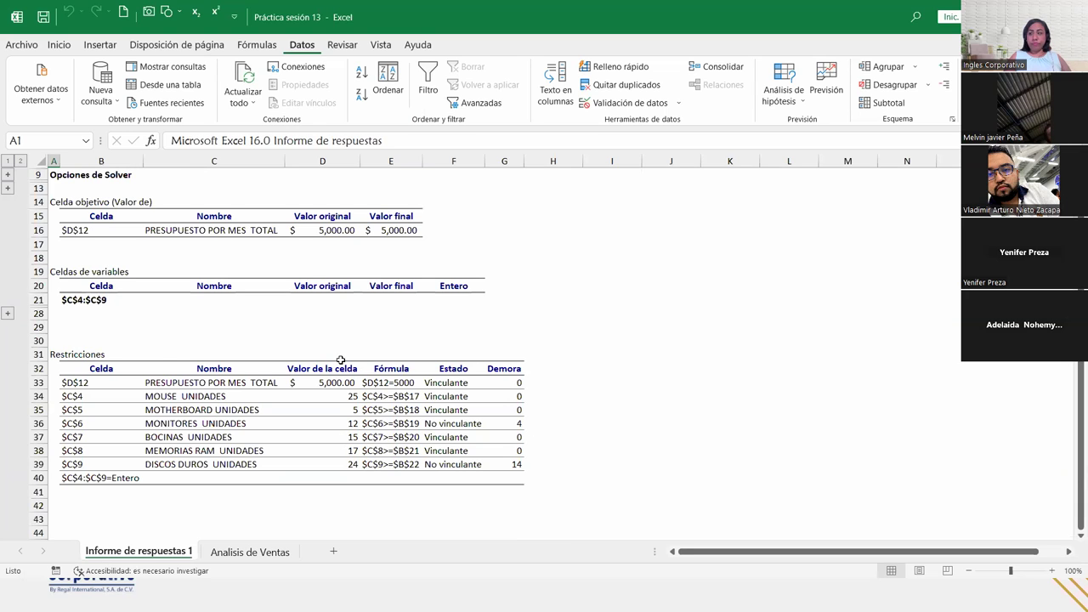
click(294, 387)
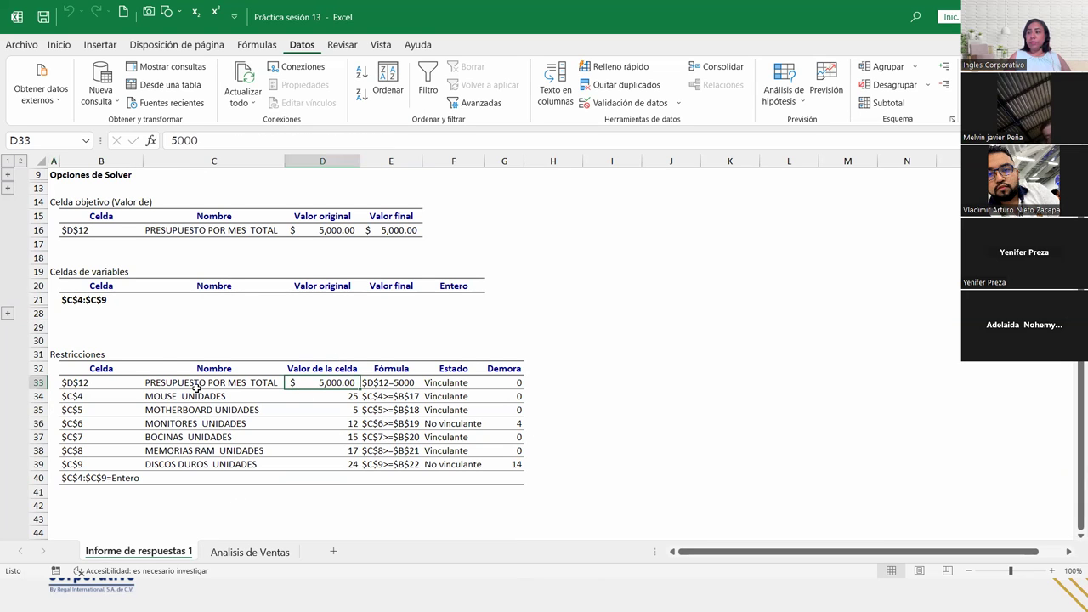
click(197, 386)
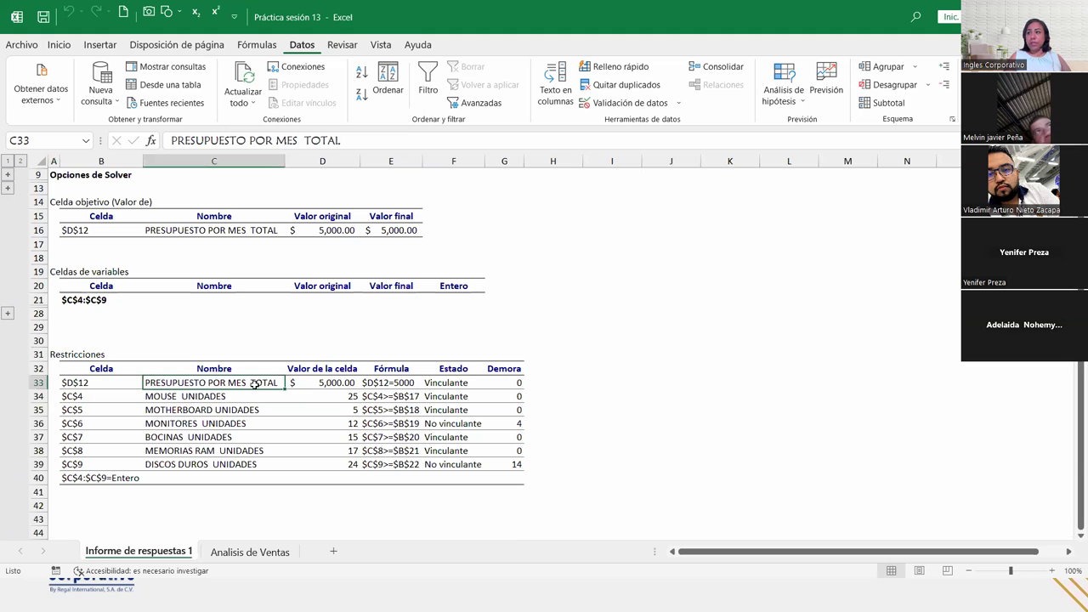
click(314, 382)
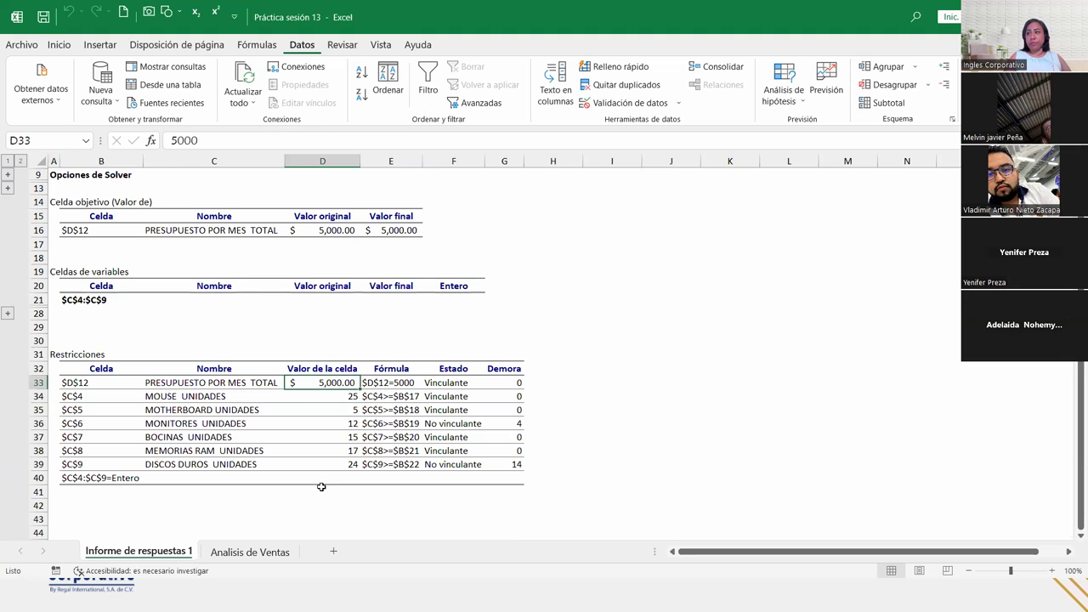
click(302, 396)
click(309, 412)
click(312, 423)
click(317, 437)
click(323, 450)
click(325, 464)
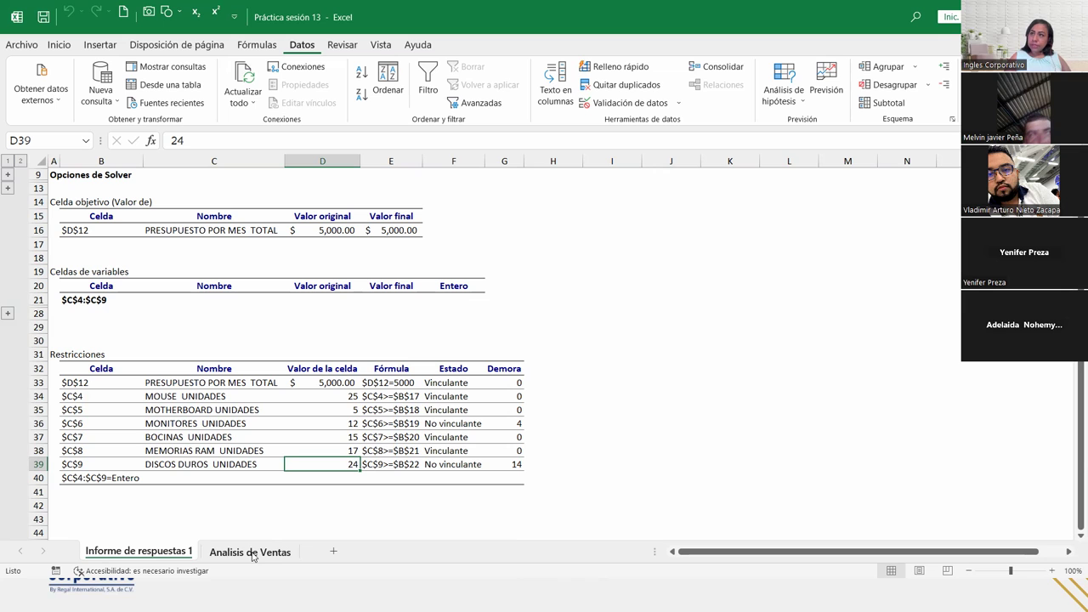
click(253, 555)
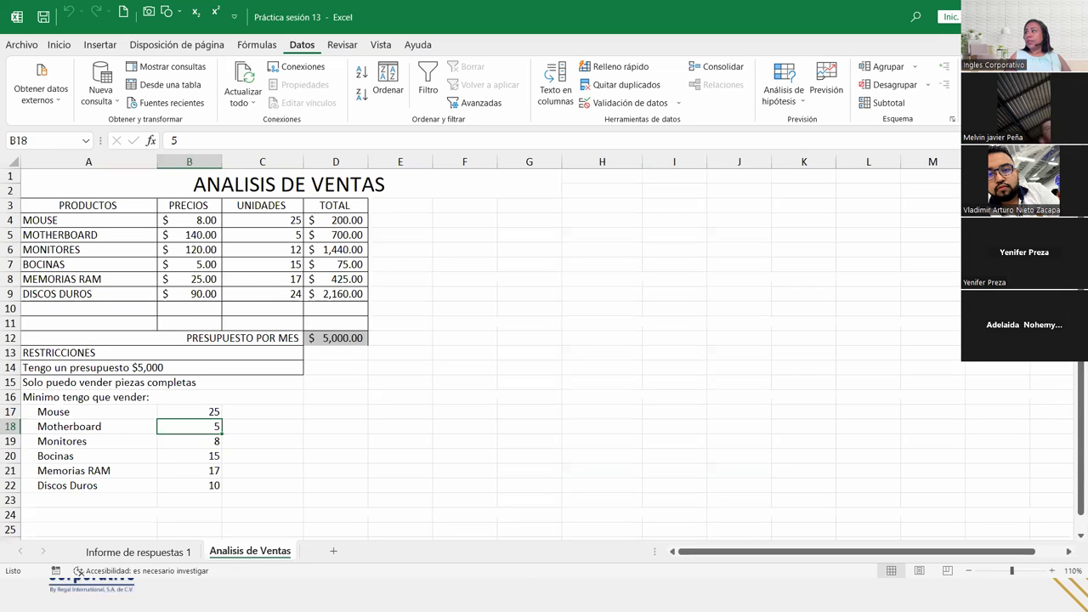
Step: Rerun Solver and move its results dialog aside to view the sales table
click(986, 86)
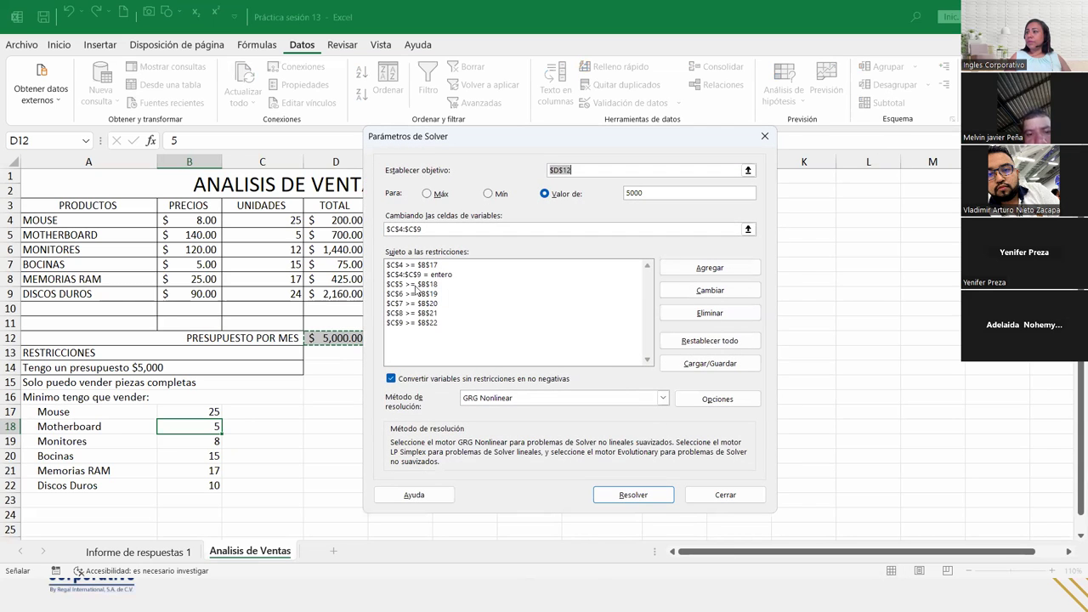
click(633, 495)
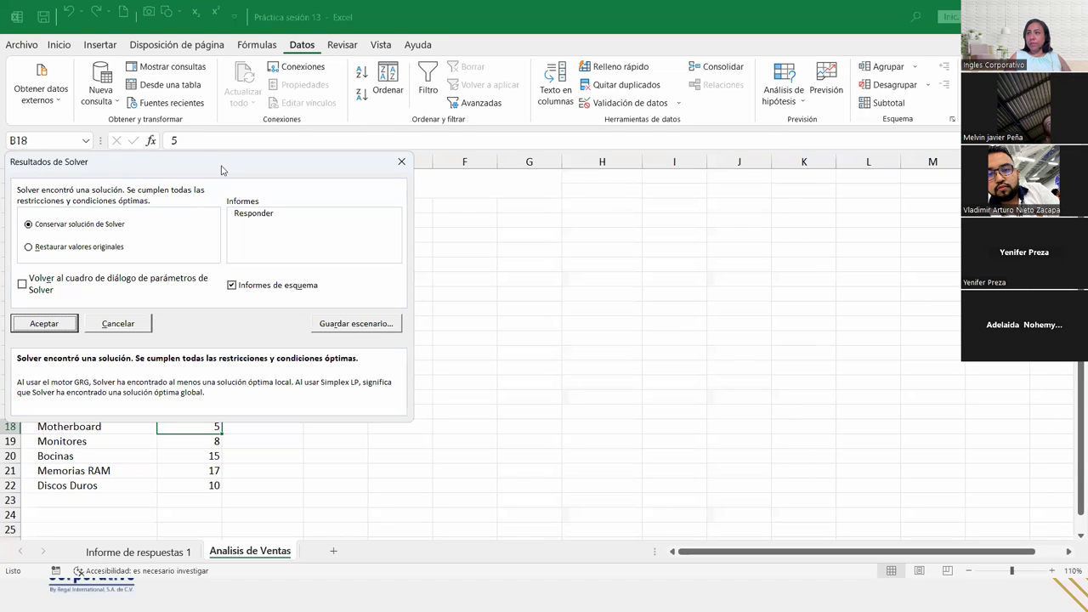
drag(223, 169, 578, 191)
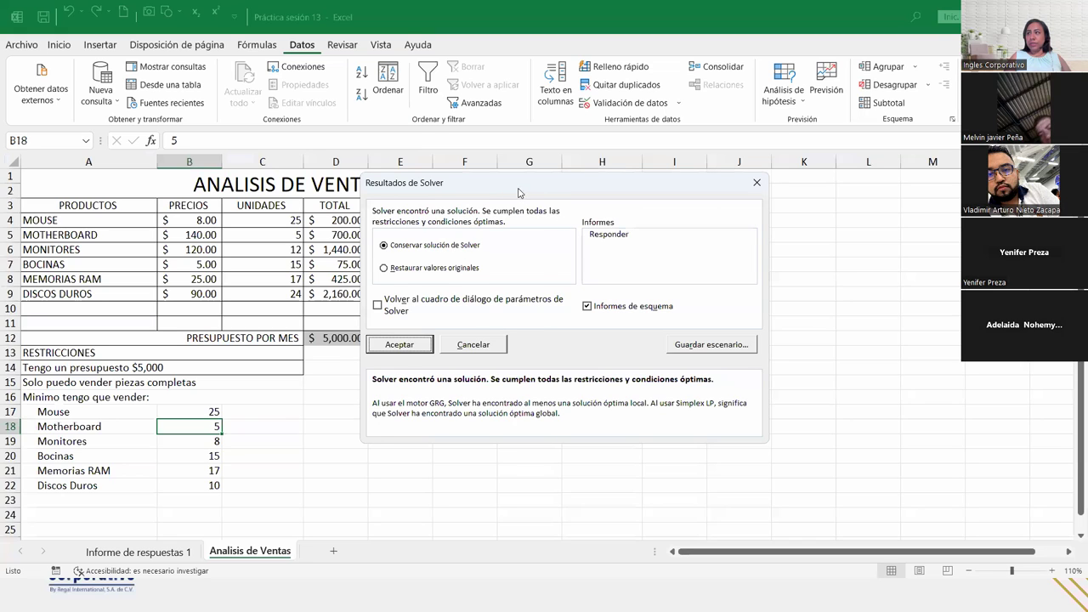
drag(519, 192, 540, 193)
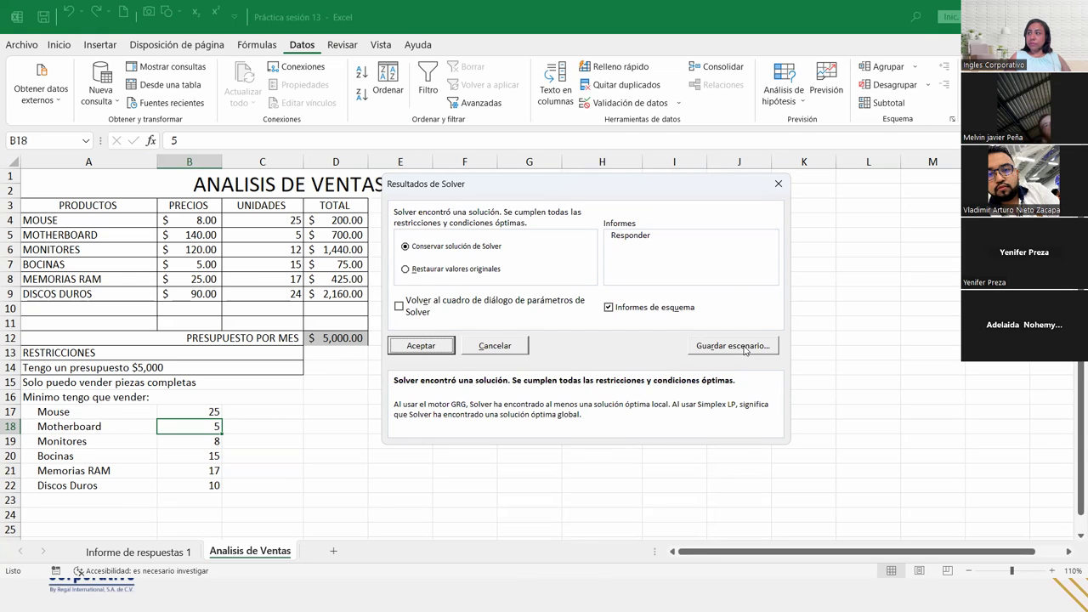
Step: Save Solver's solution as scenario Escenario1, then close the results window
click(744, 347)
text(Escenario)
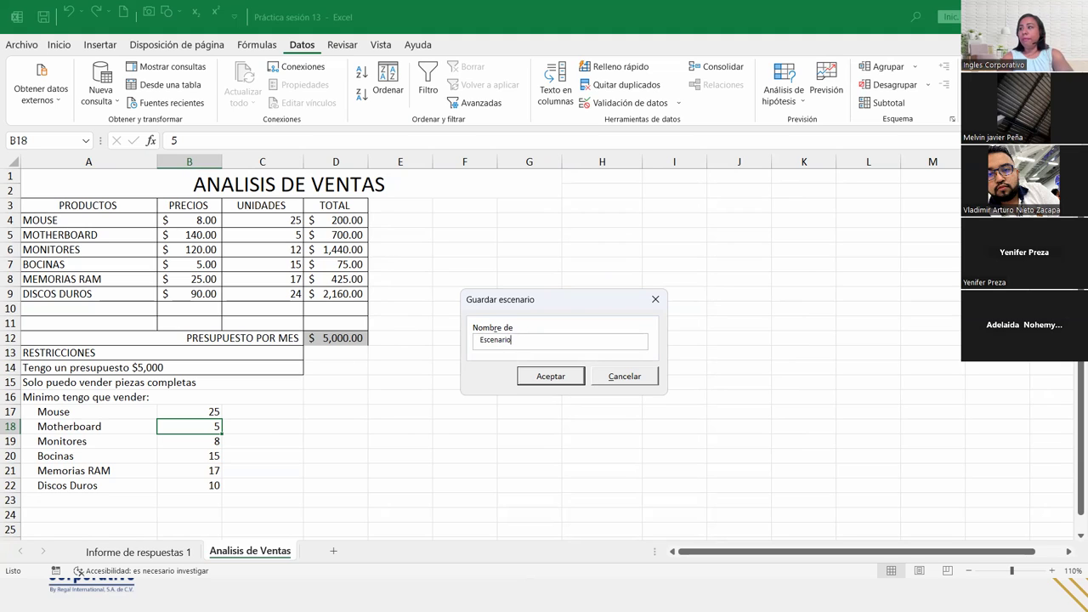
text(1)
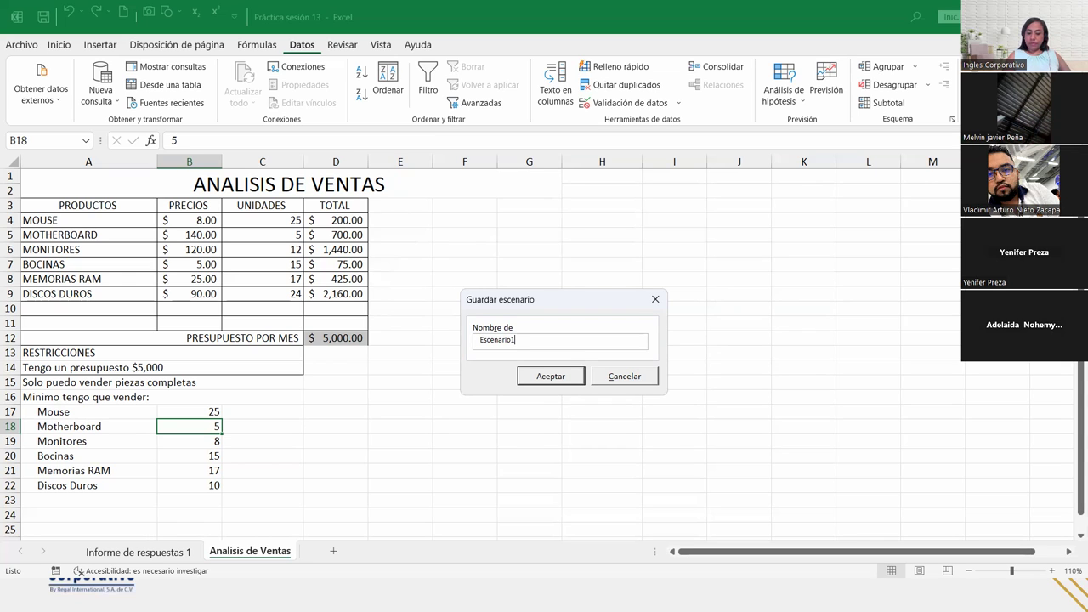
click(548, 377)
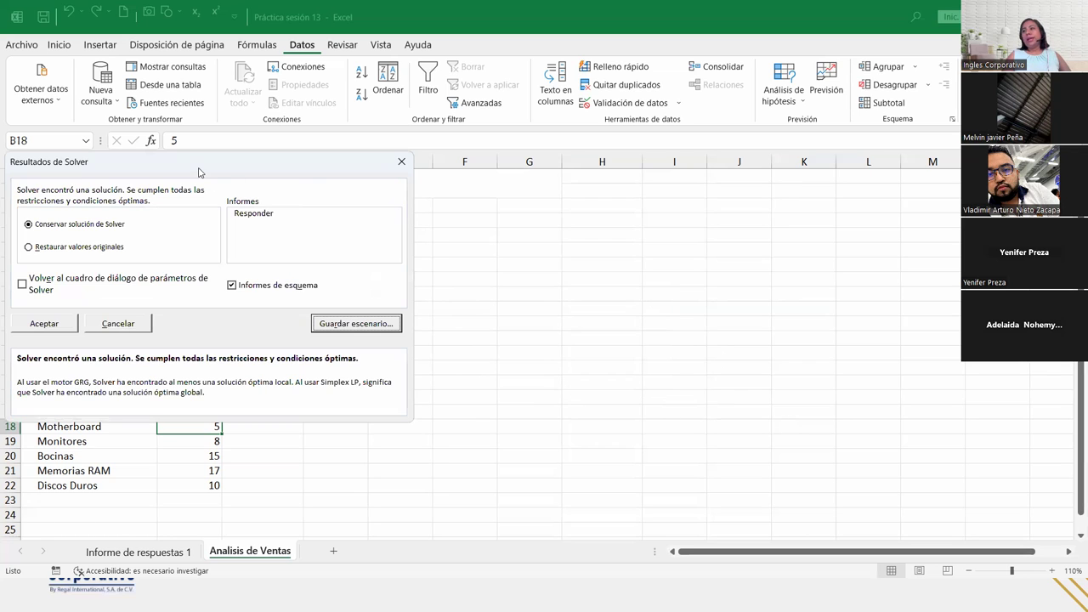
drag(218, 173, 578, 205)
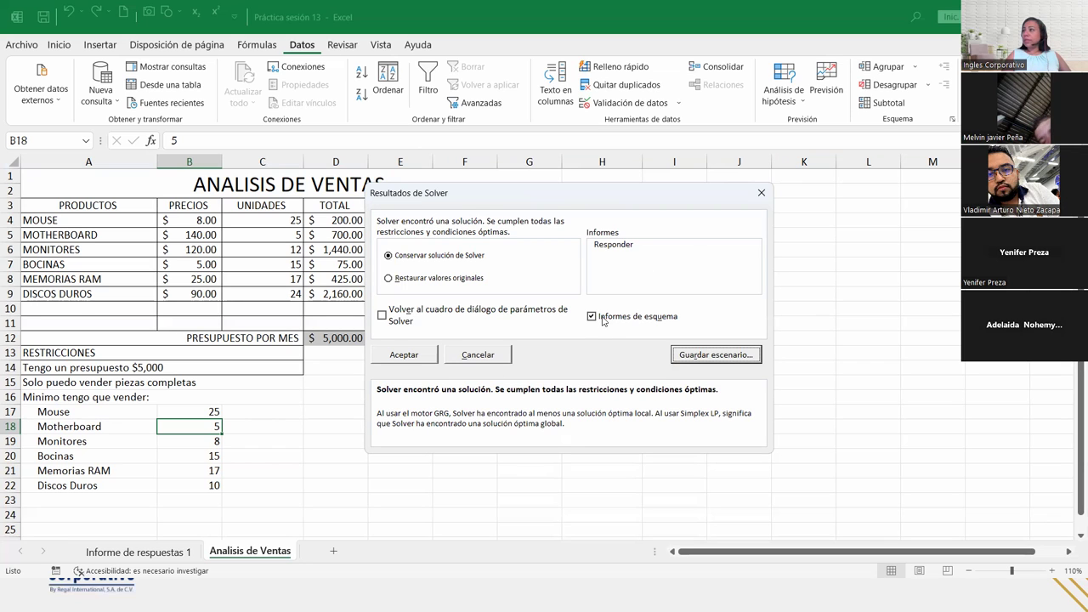
click(760, 191)
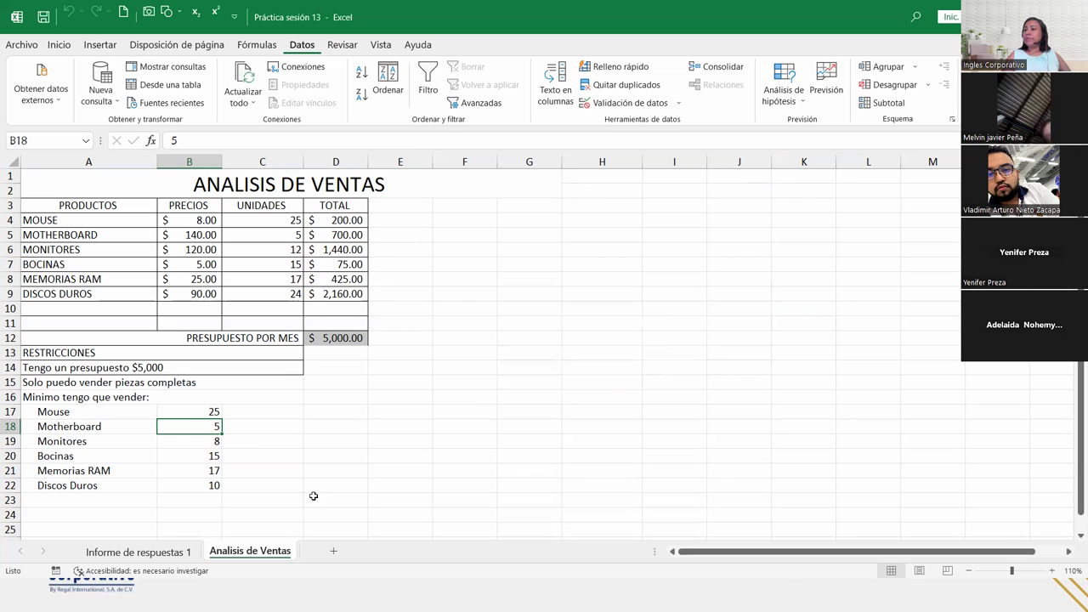
Step: Set the Motherboard minimum in B18 to 10 and the Memorias RAM minimum in B21 to 15
click(192, 453)
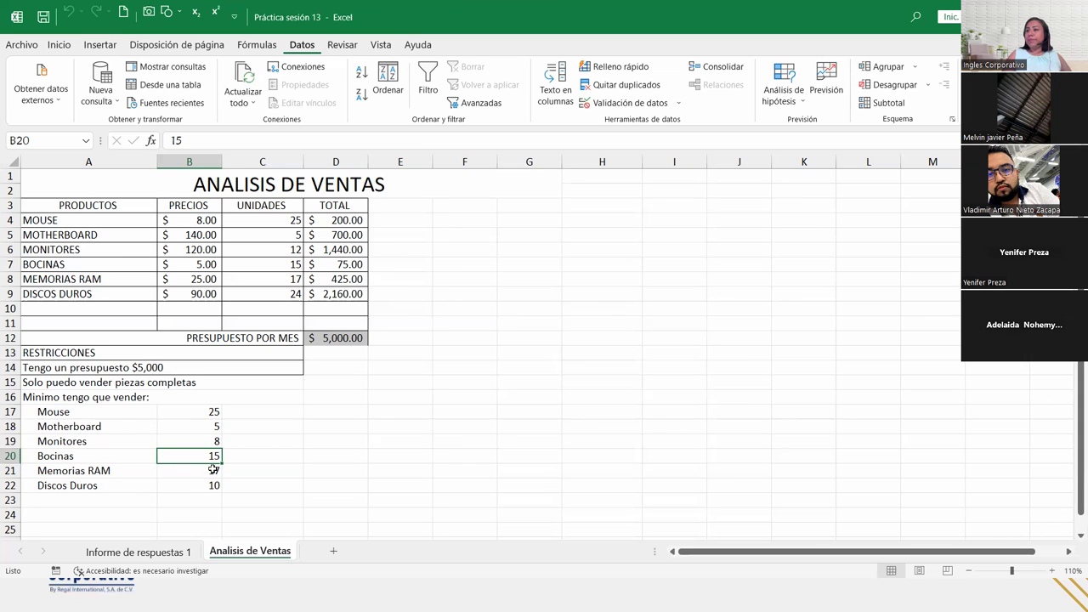
click(183, 427)
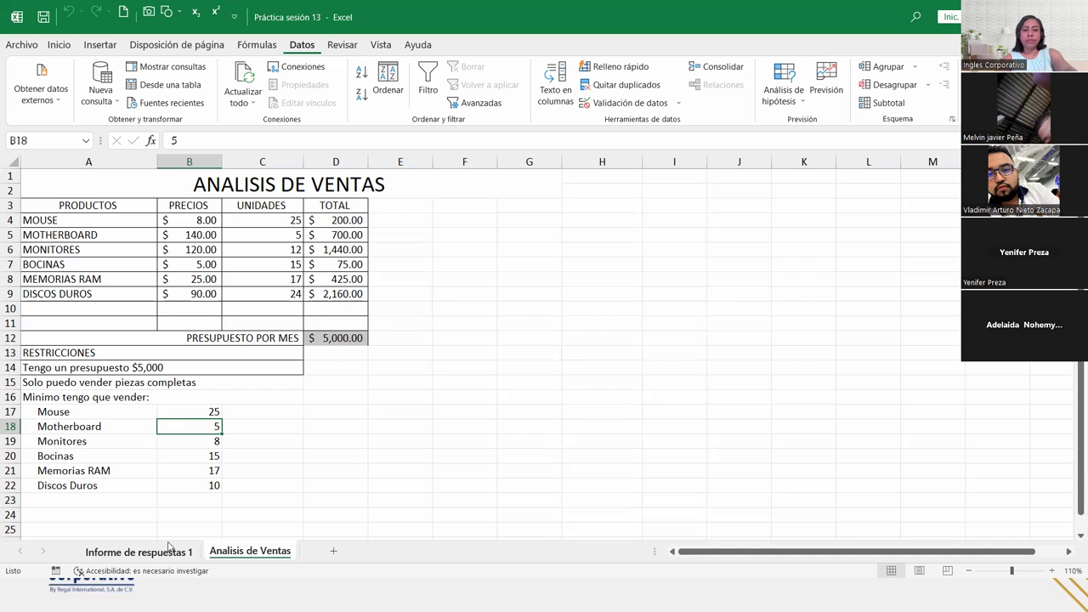
text(10)
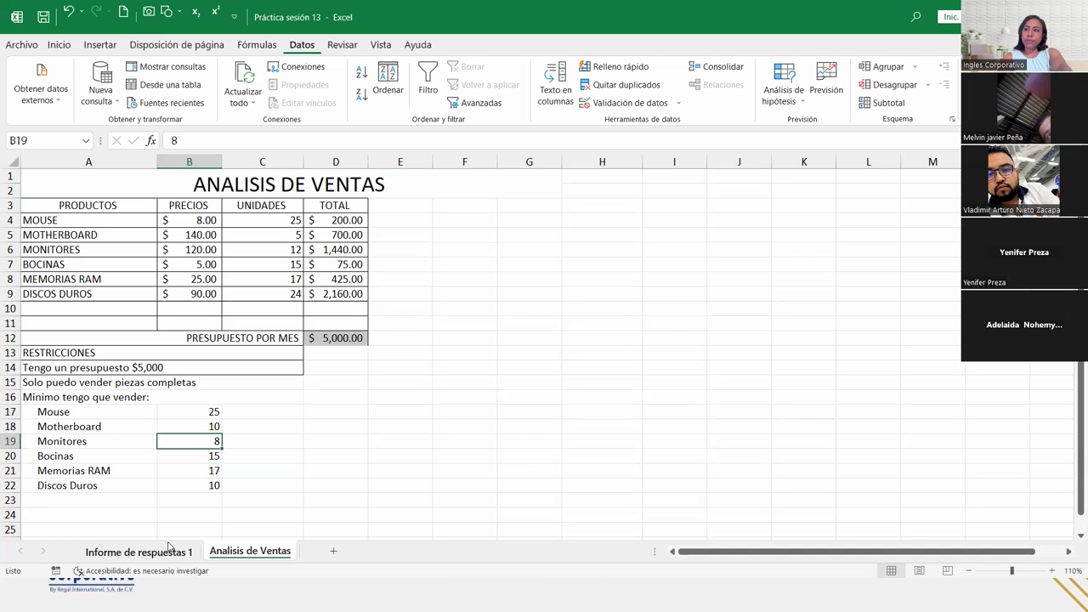
key(Down)
key(Down)
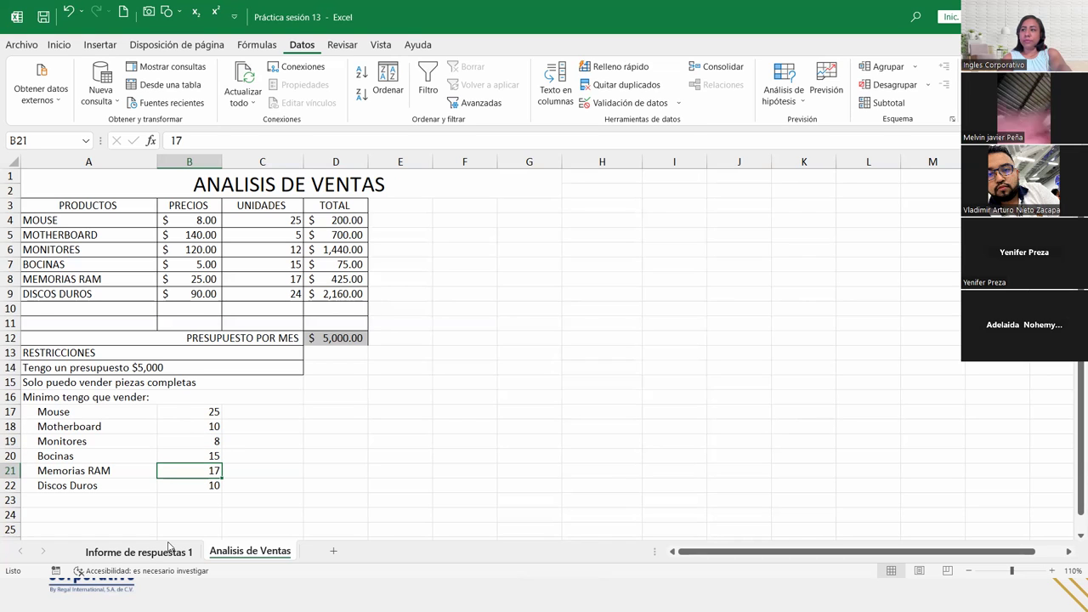
key(F2)
key(BackSpace)
text(15)
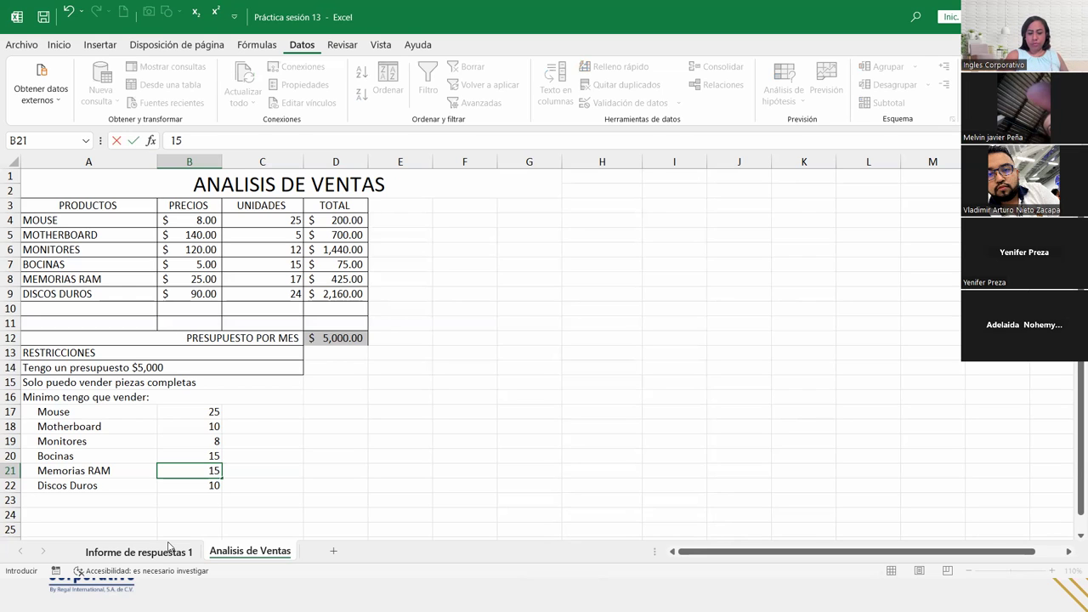
key(Return)
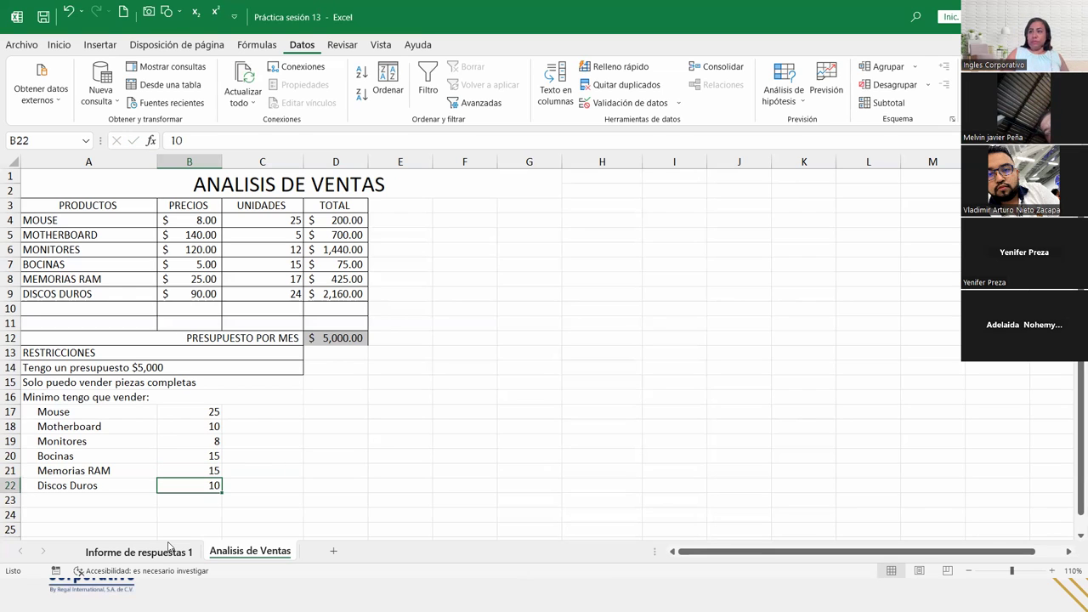
click(197, 427)
click(199, 471)
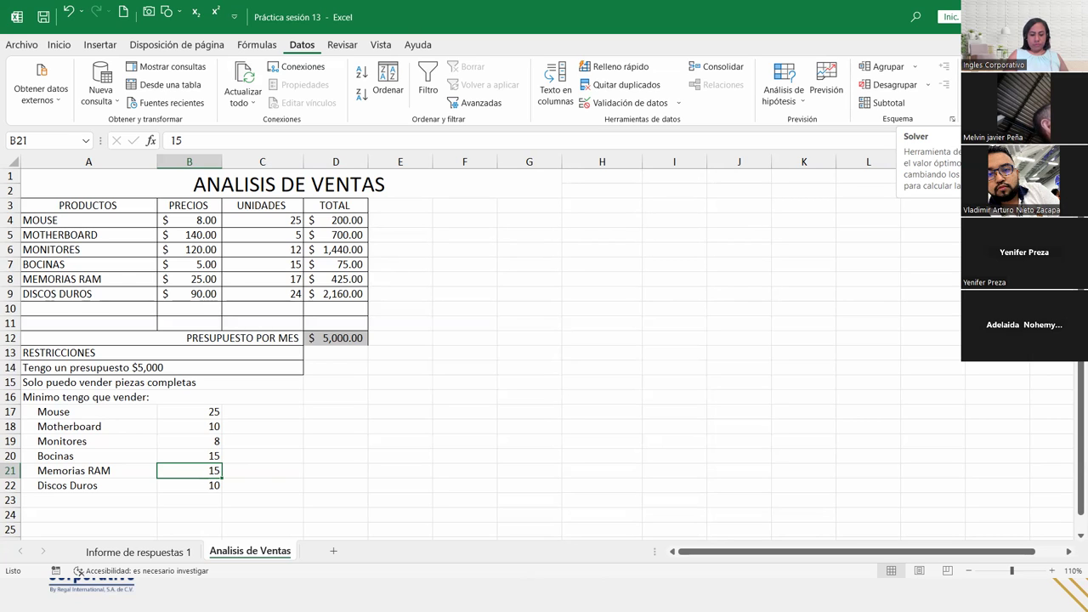
Step: Rerun Solver with the updated minimums, giving units 25, 10, 10, 18, 16 and 19
click(986, 85)
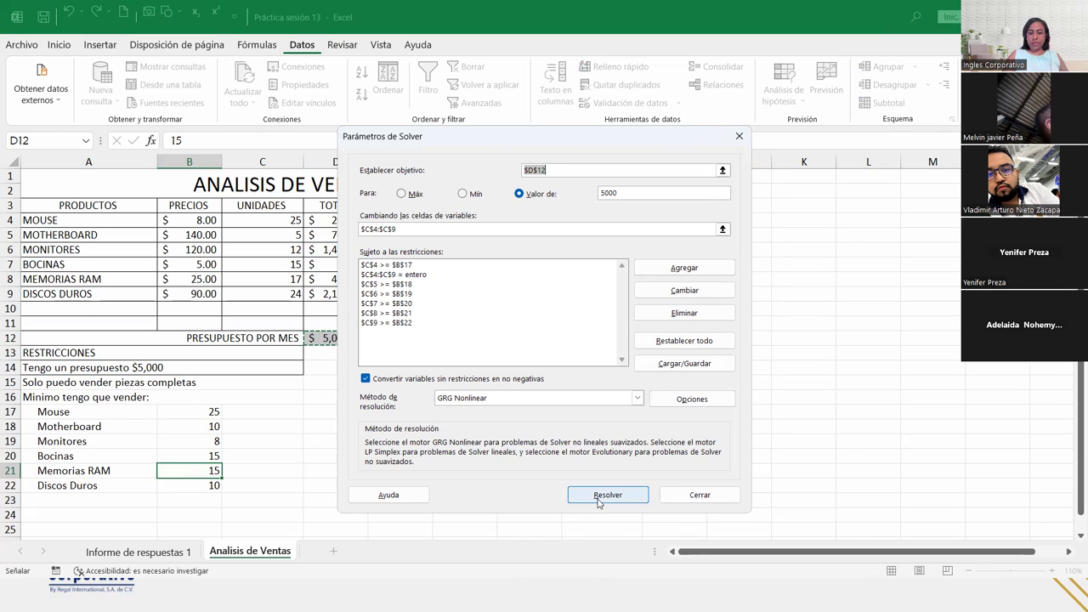
click(598, 499)
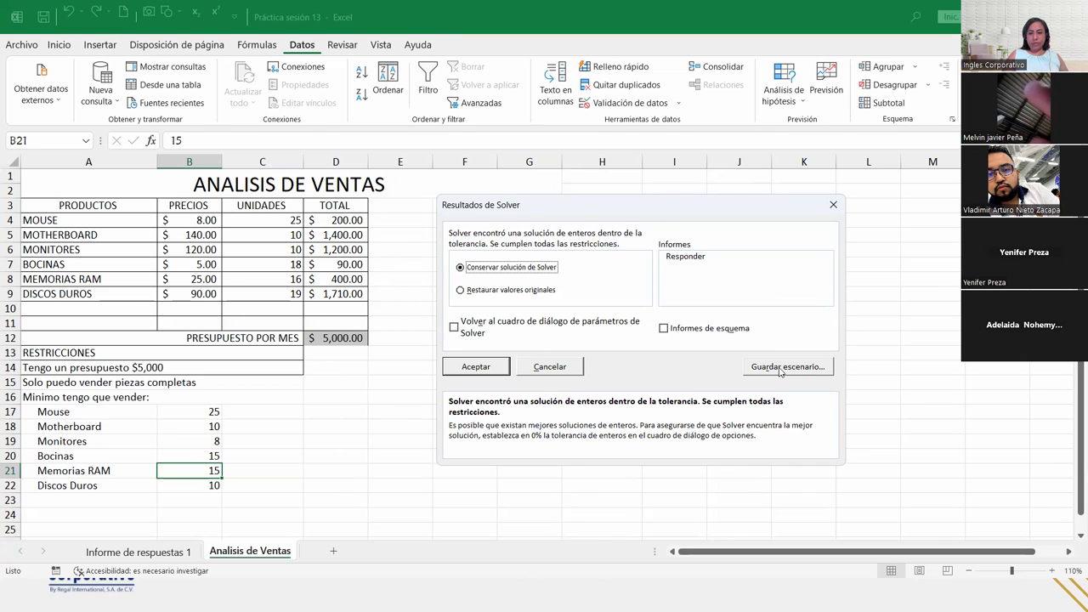
Step: Save the new Solver solution as scenario Escenario2
click(780, 368)
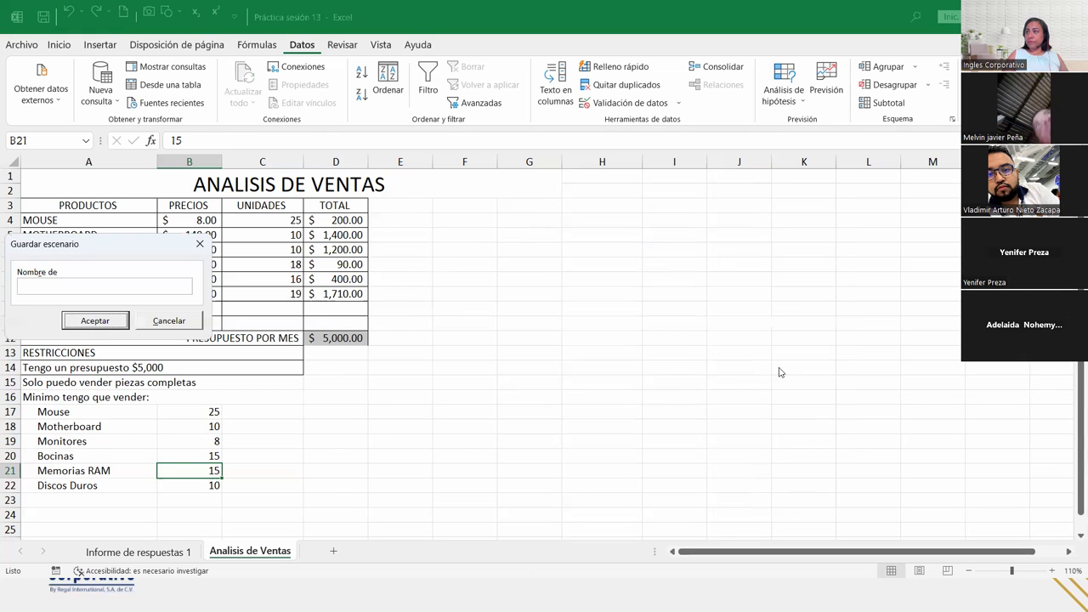
drag(117, 244, 534, 316)
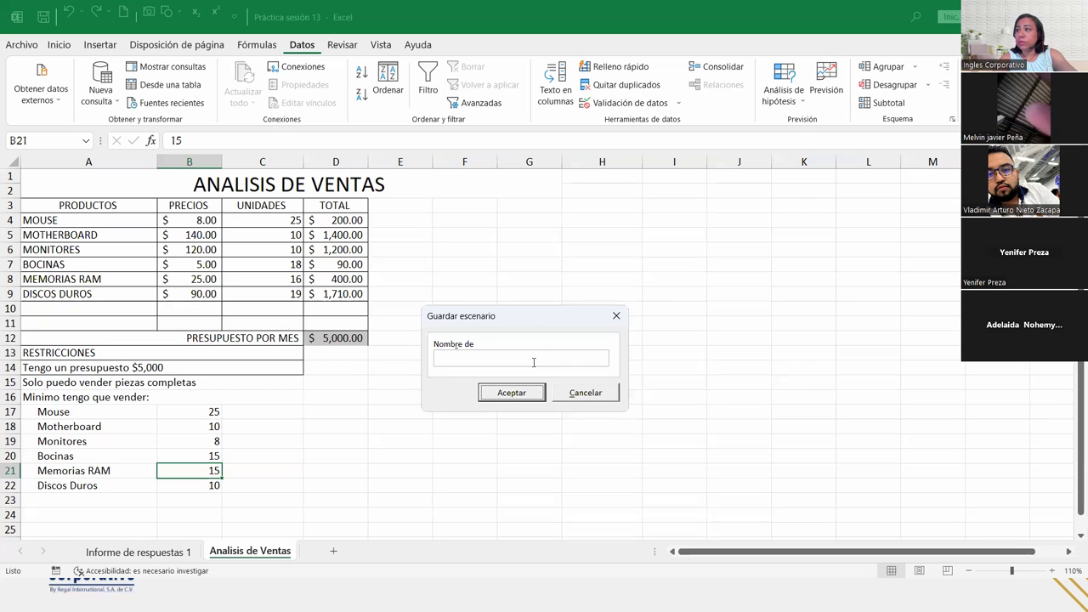
click(534, 362)
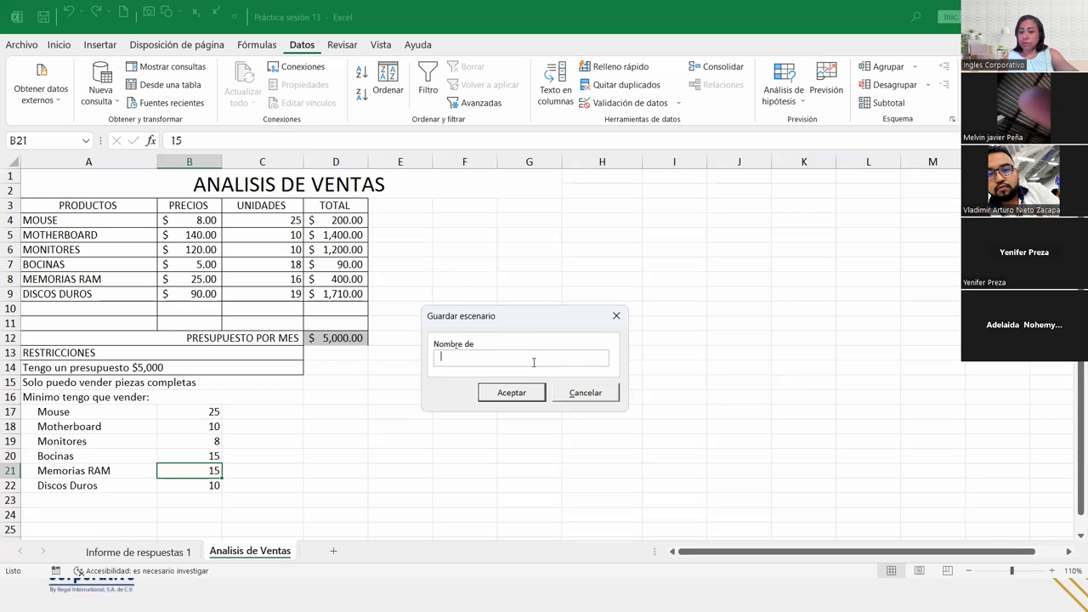
text(Escenario2)
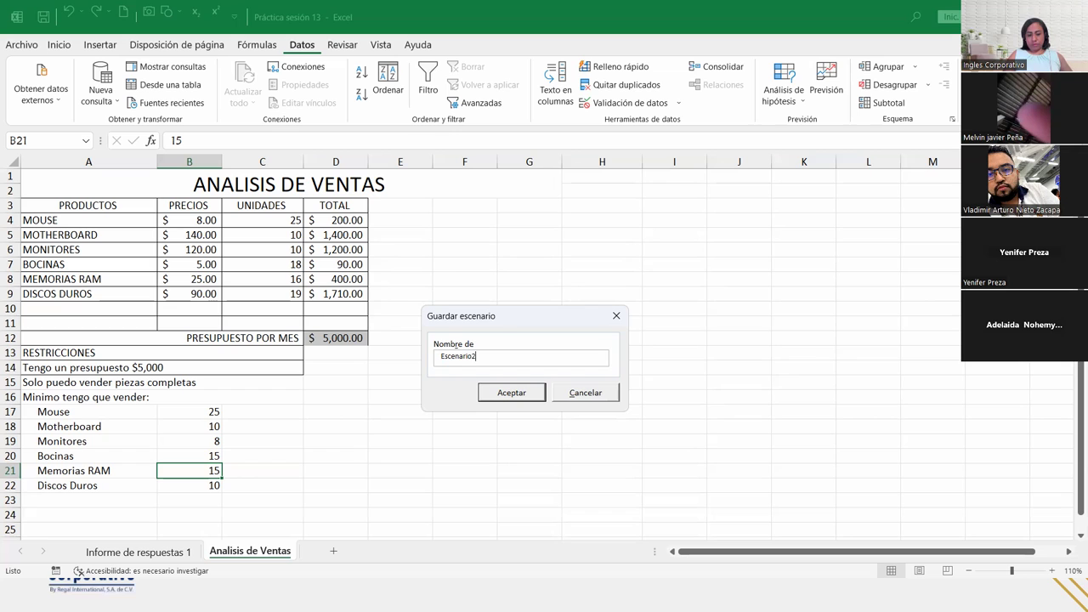
click(514, 393)
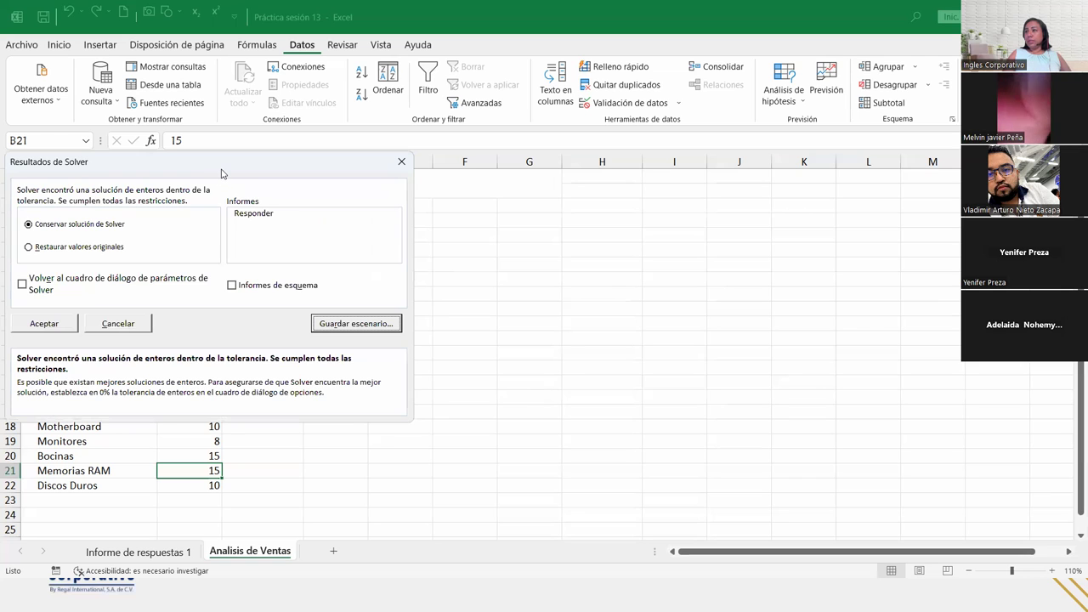
Step: Keep the solution and generate a Responder answer report with outline reports included
drag(221, 173, 553, 204)
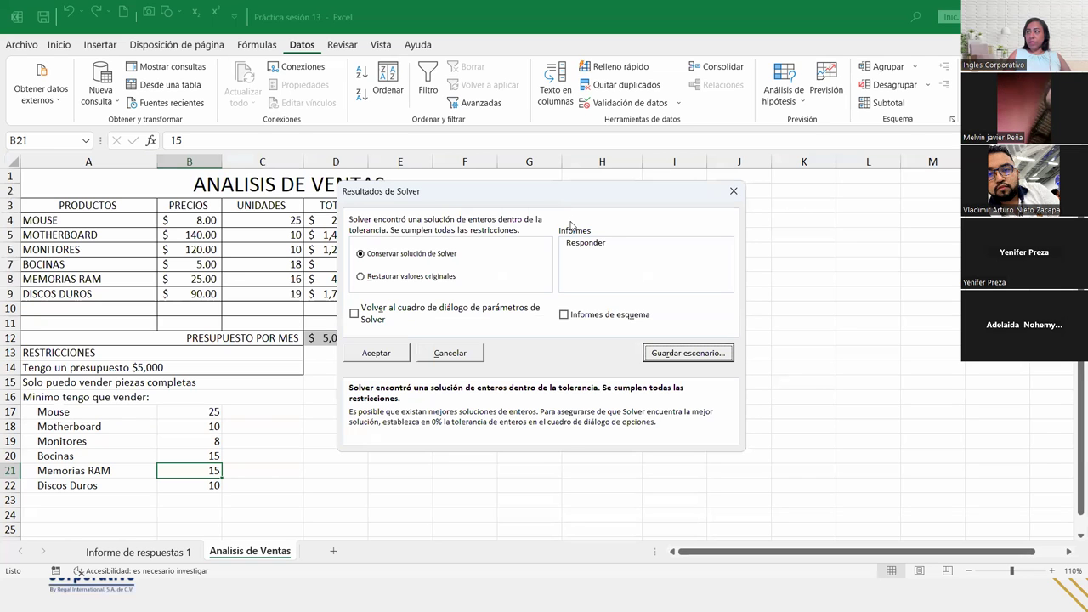
click(585, 244)
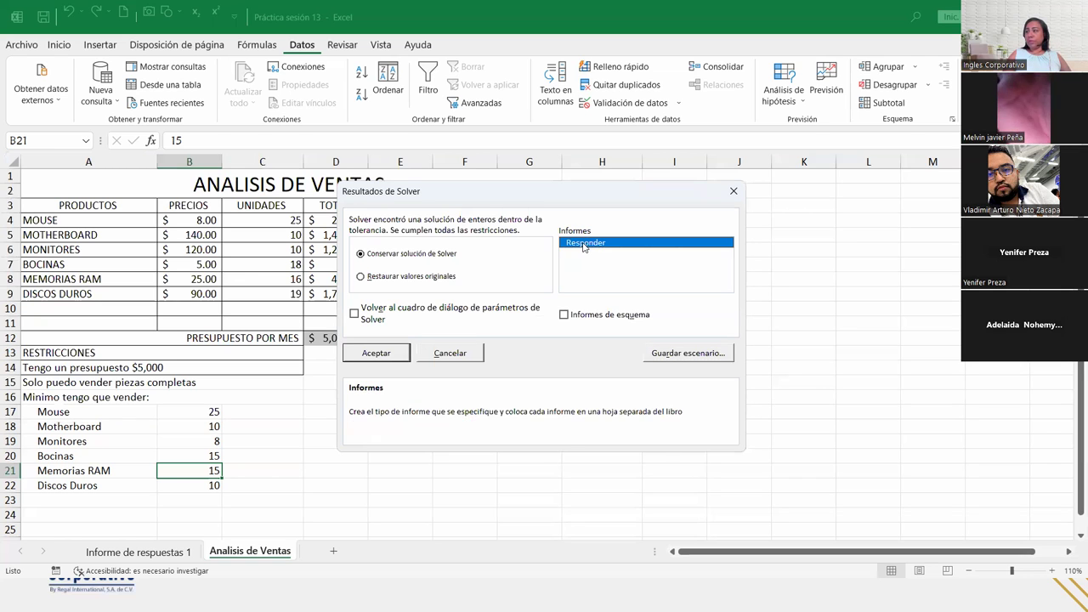
click(564, 315)
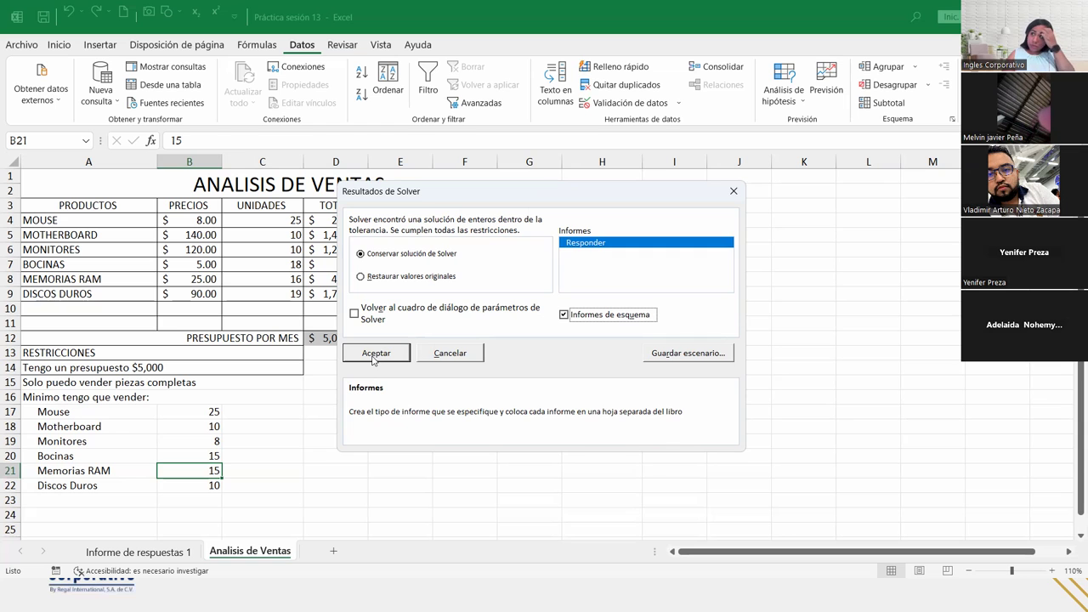
click(375, 353)
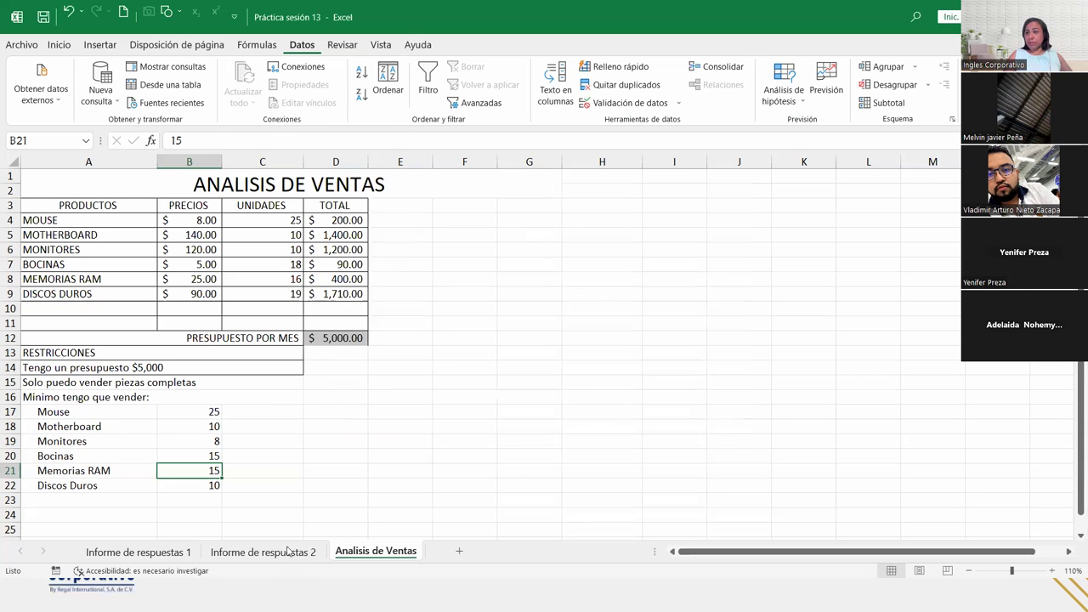
click(263, 551)
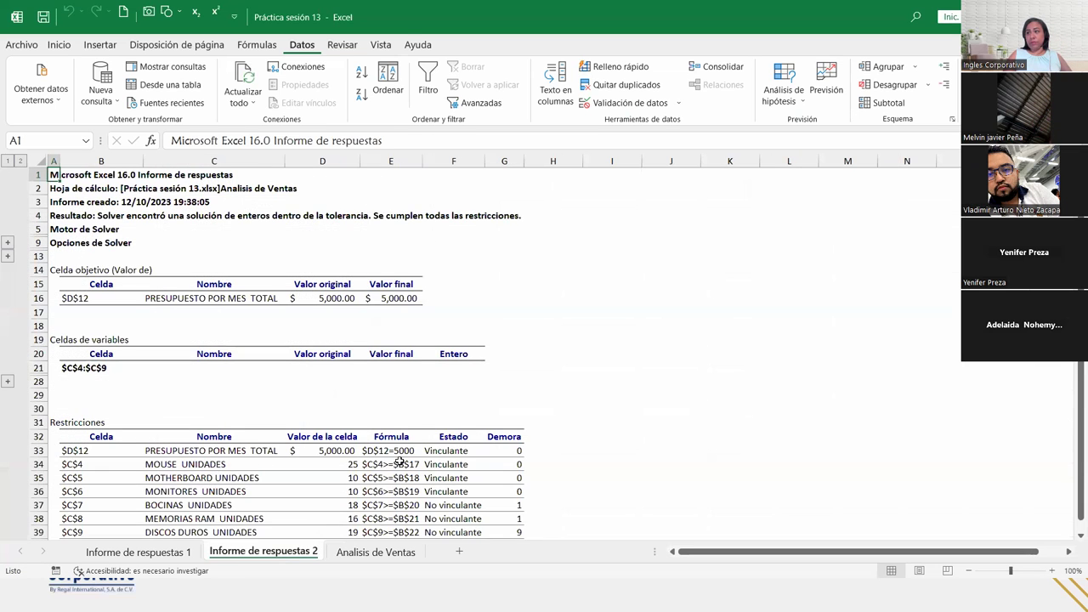
scroll(399, 461, down, 4)
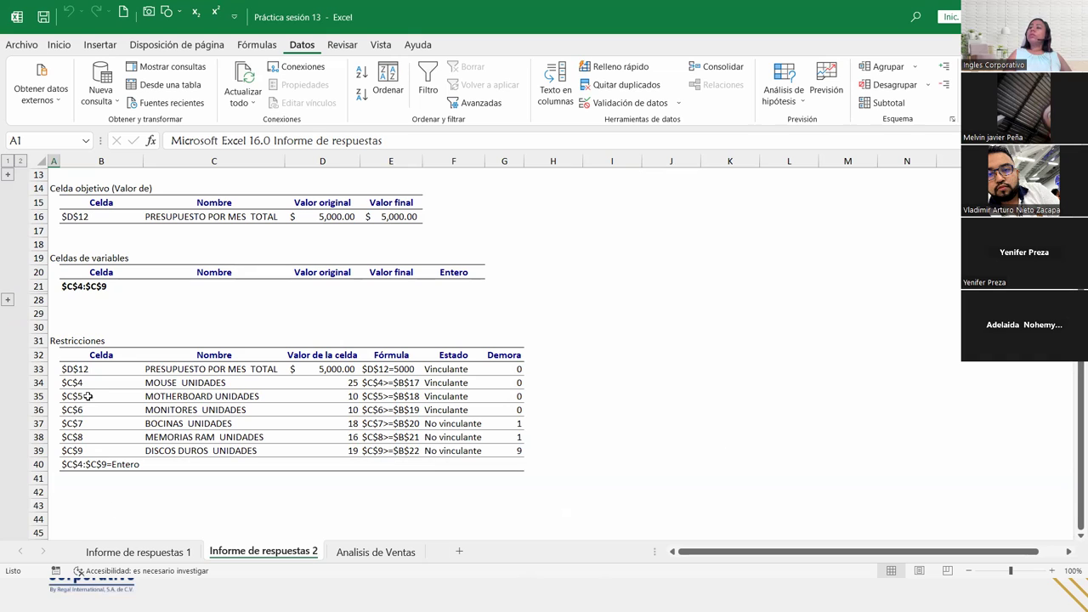
click(161, 552)
click(254, 550)
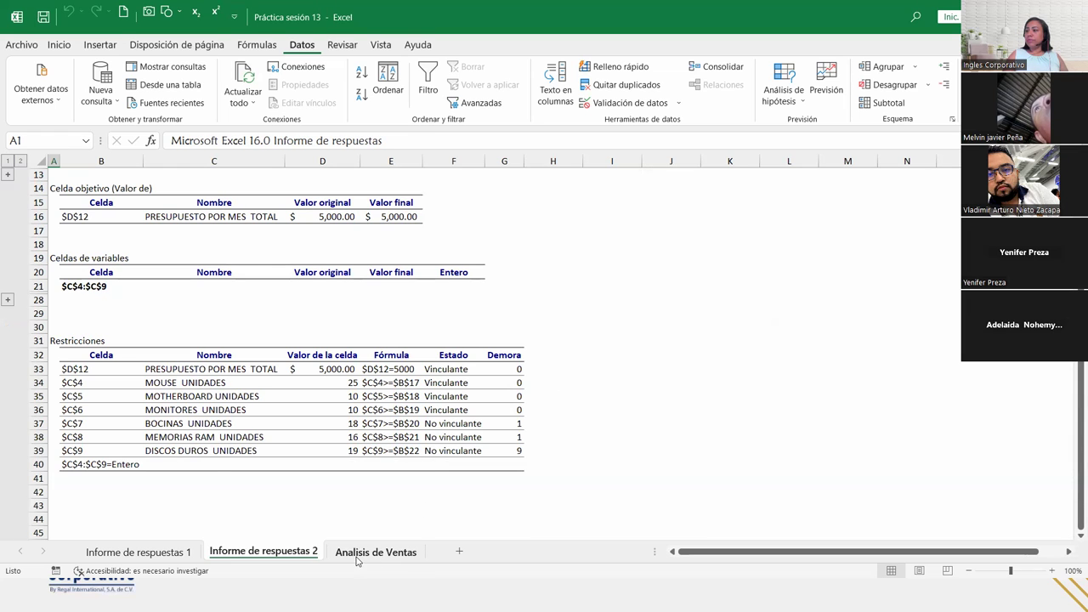
click(357, 558)
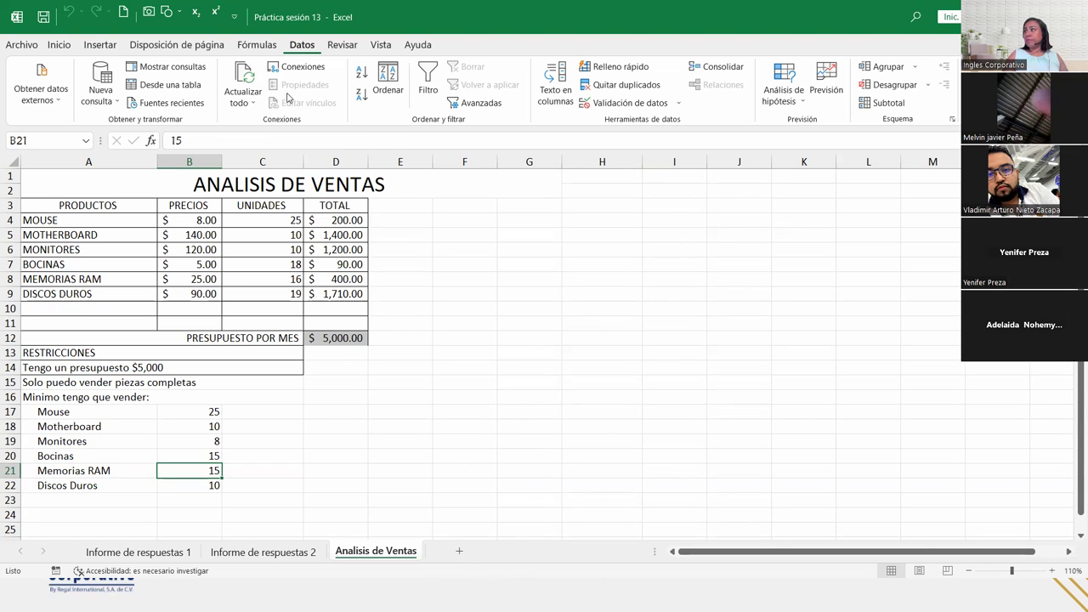
Step: Open Scenario Manager, review Escenario1 and Escenario2, and start a Resumen summary using D12
click(792, 99)
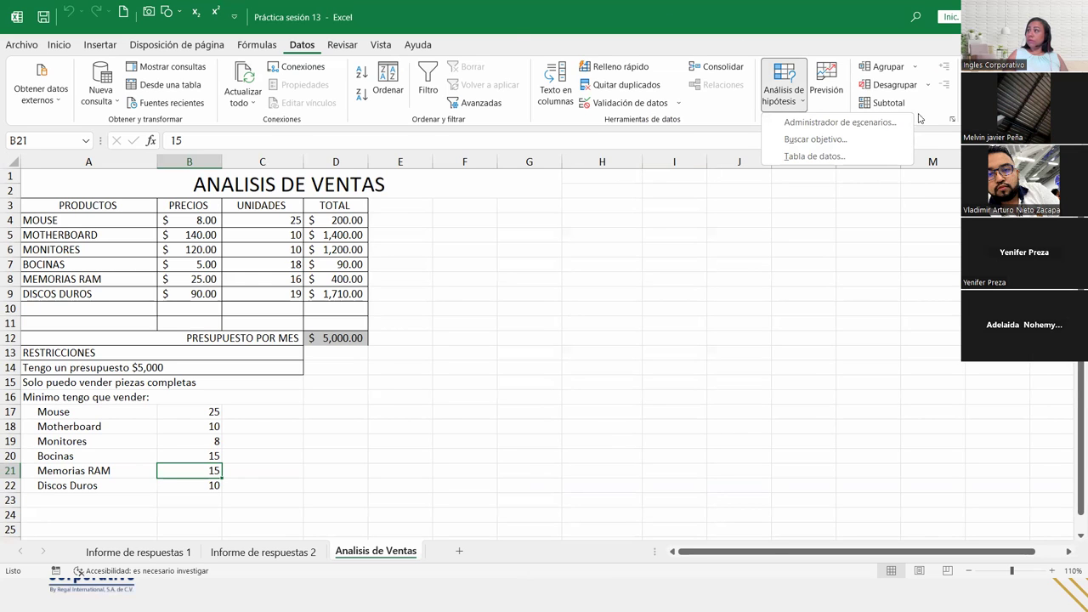
click(884, 122)
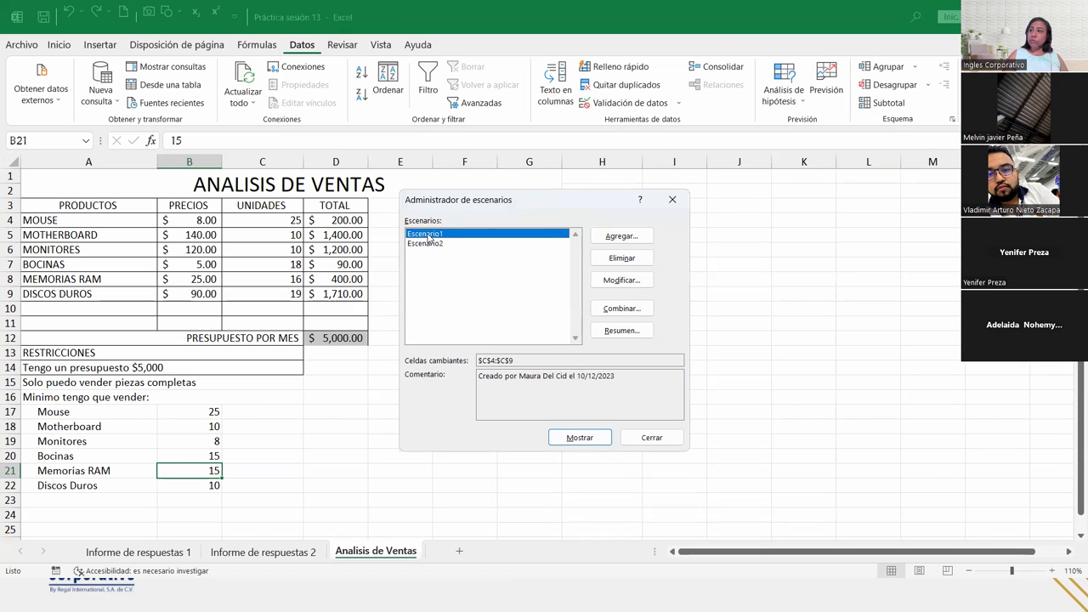
click(429, 244)
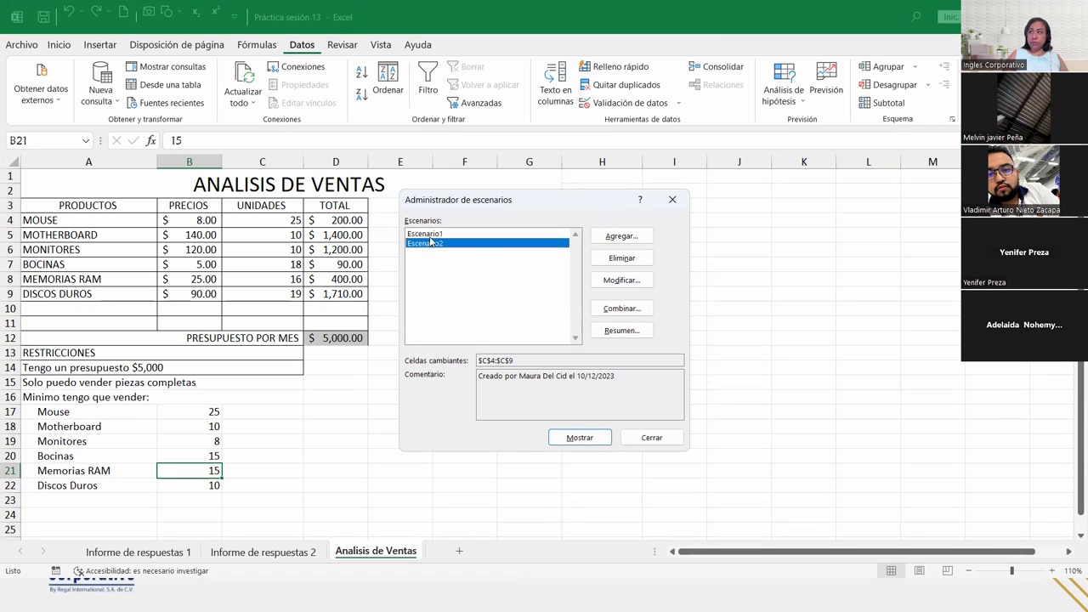
click(430, 237)
click(431, 244)
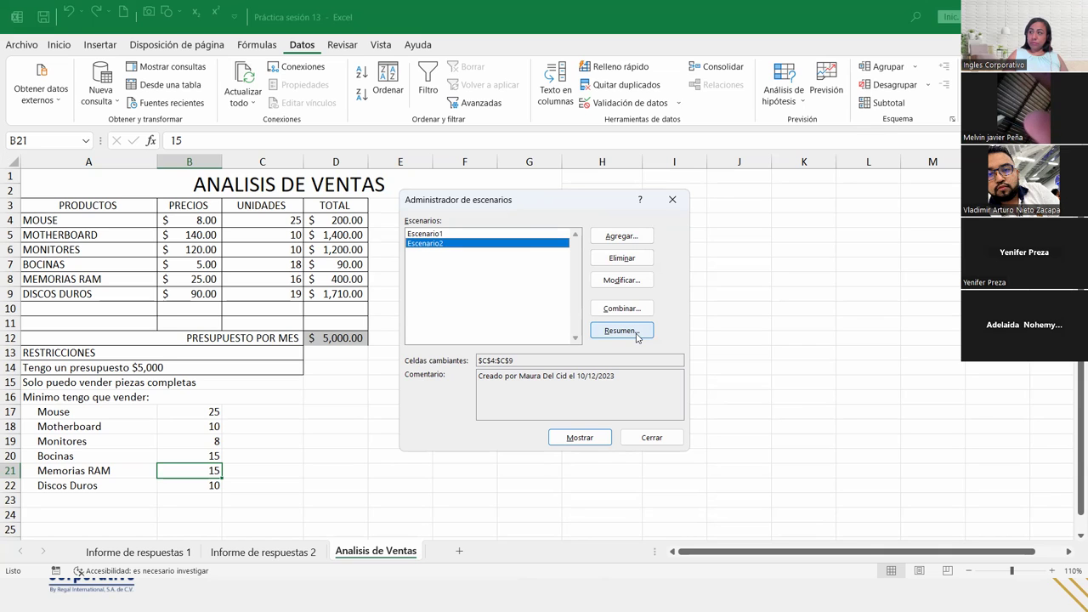
click(636, 333)
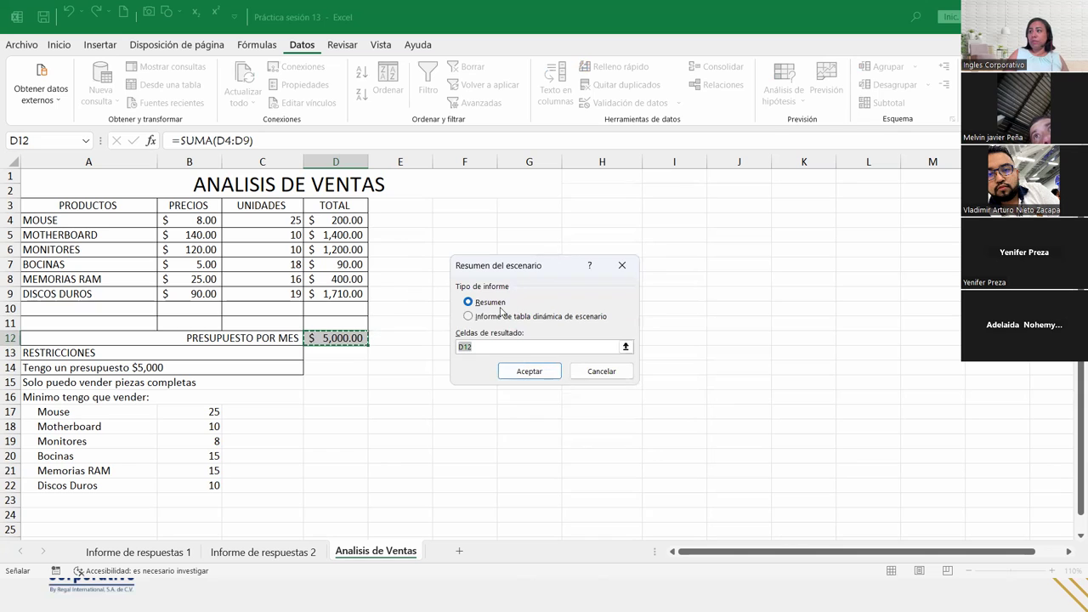
Step: Confirm the Resumen summary with result cell D12 to create the scenario summary sheet
click(527, 372)
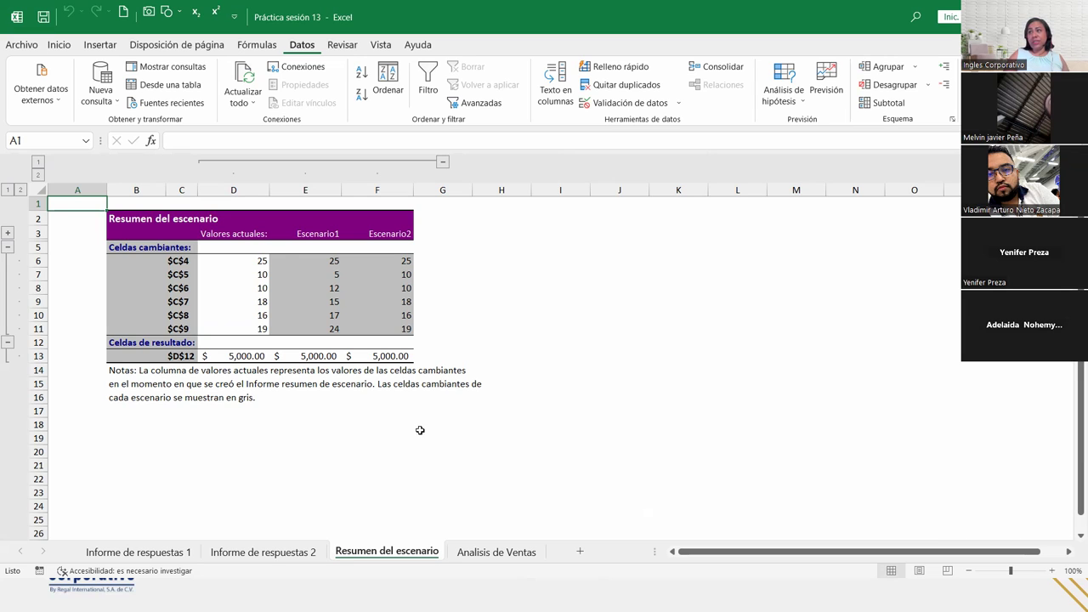
Step: Select cell E6 to check Escenario1's Mouse quantity in the summary
click(302, 259)
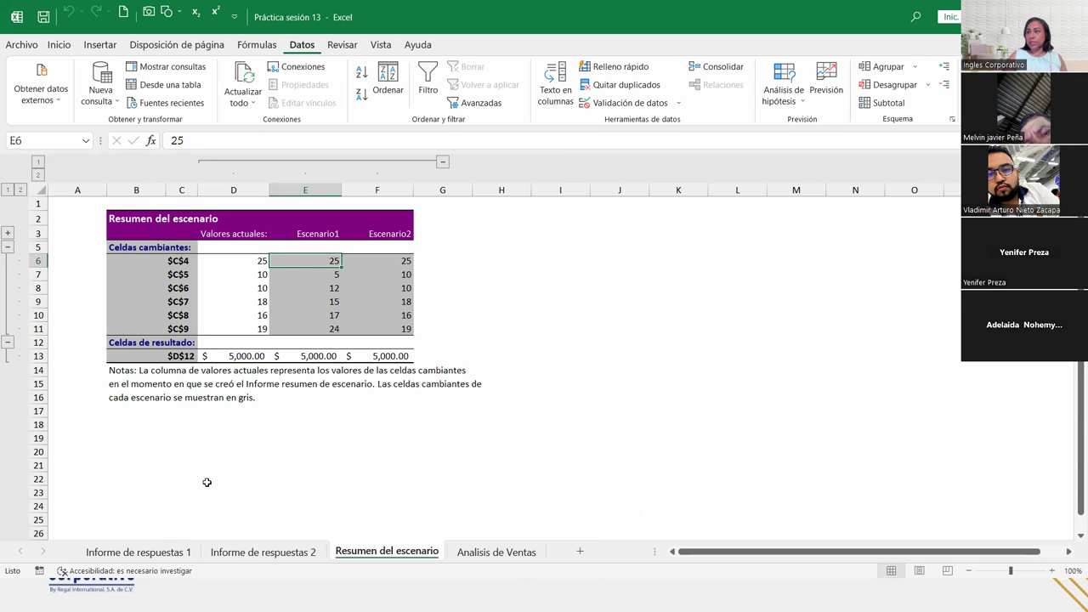
Step: On Informe de respuestas 1, select the constraint formulas E33:E39 and inspect the Mouse formula in E34
click(138, 552)
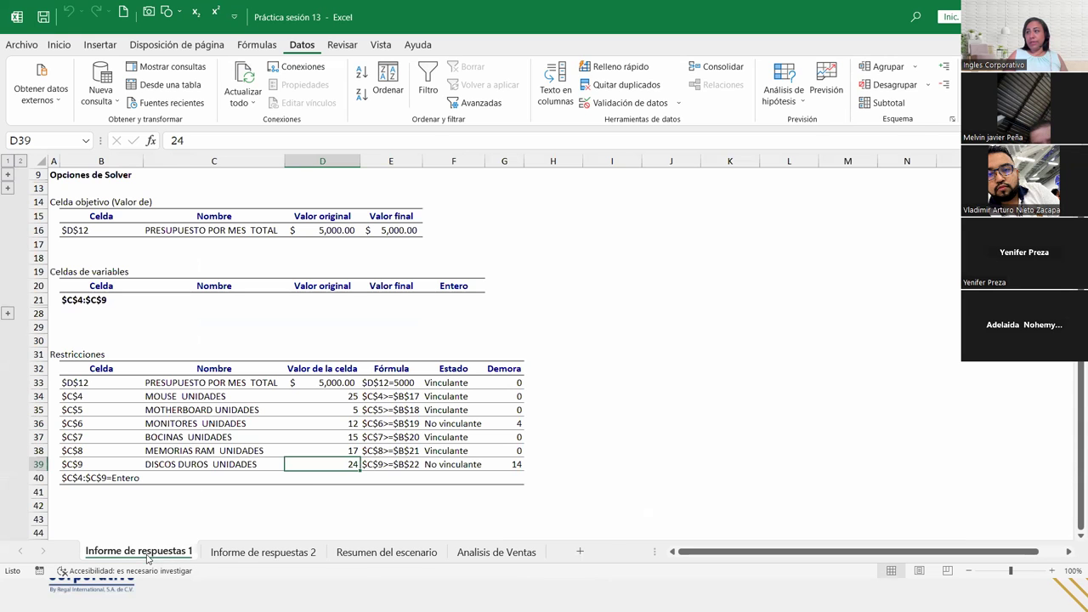
drag(394, 383, 395, 464)
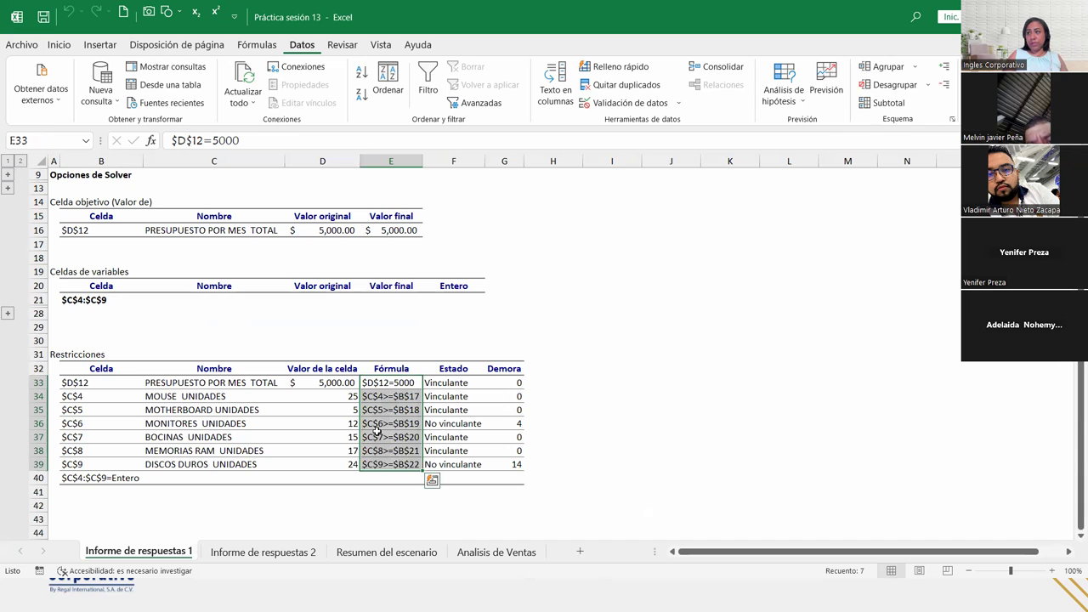
click(384, 396)
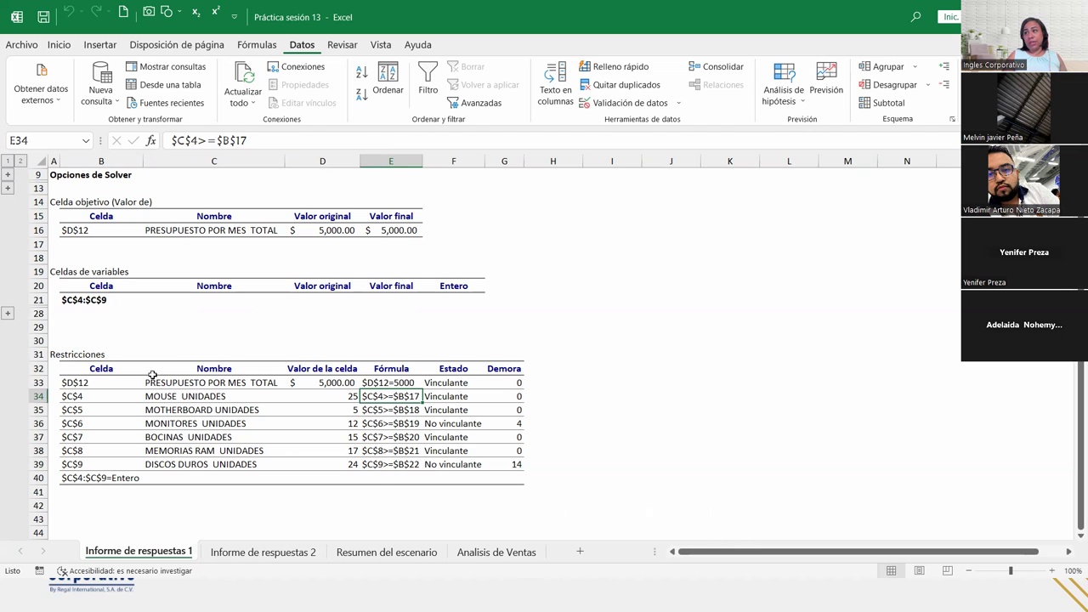
Step: Look over Informe de respuestas 2 and Resumen del escenario, then return to Analisis de Ventas
click(280, 551)
click(424, 557)
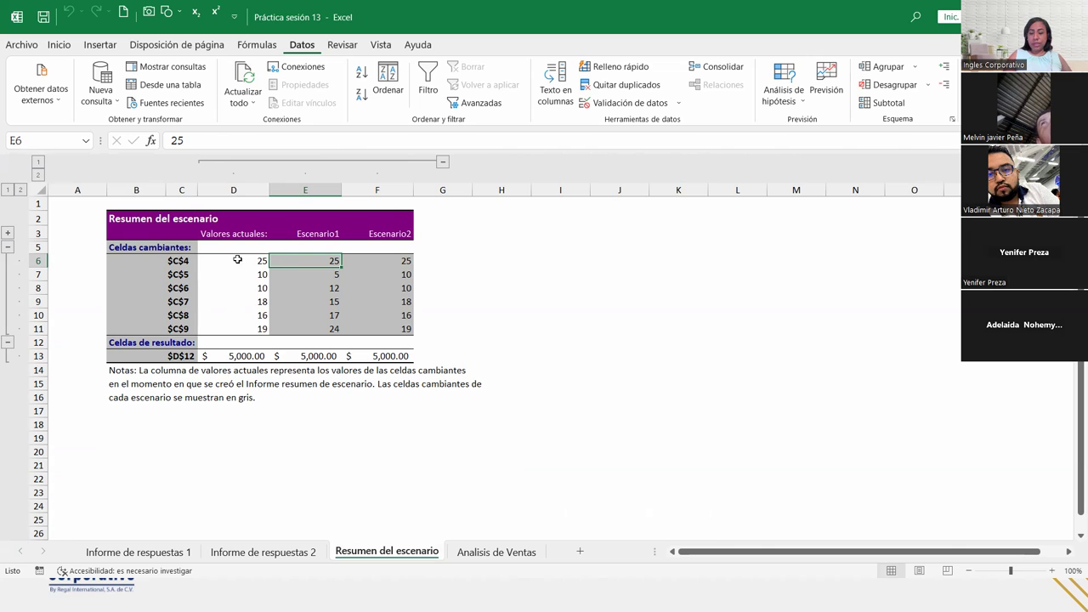
click(500, 553)
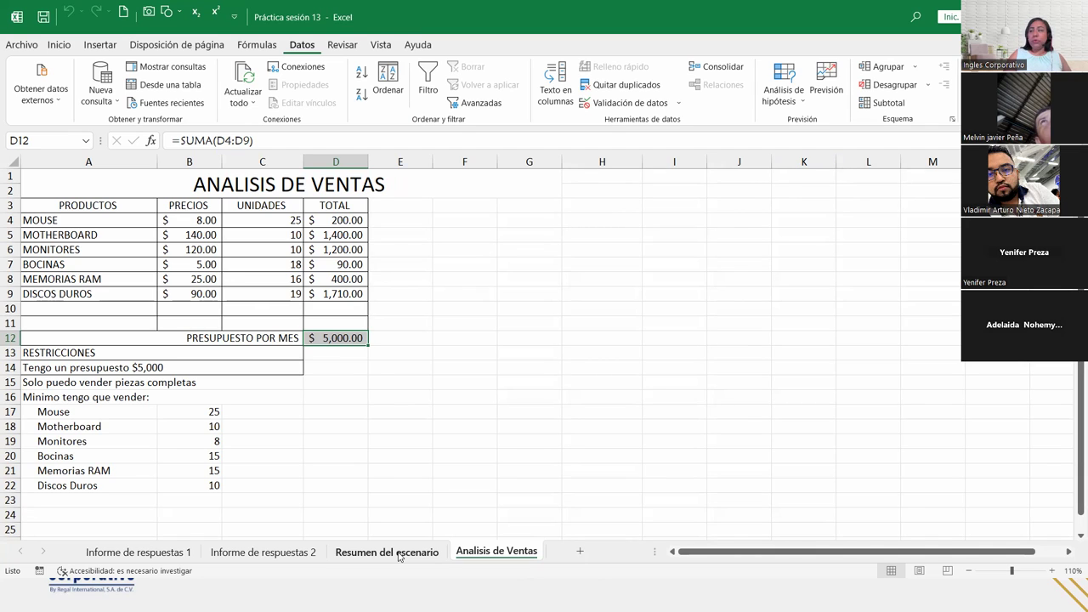
Step: In Scenario Manager, show Escenario1's quantities, then restore Escenario2's units 25, 10, 10, 18, 16, 19
click(788, 96)
click(808, 120)
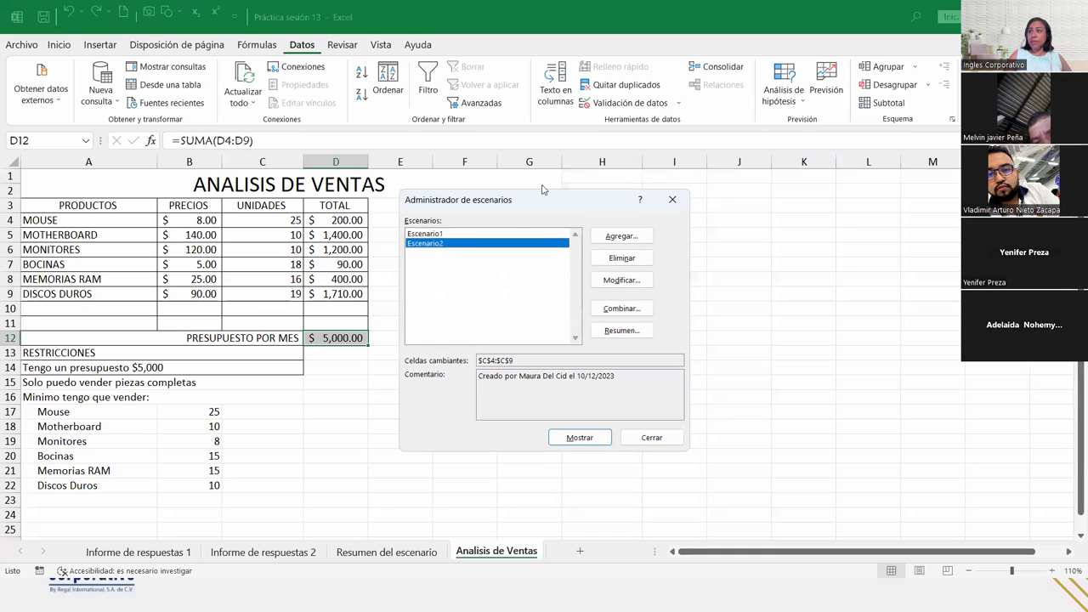
click(441, 236)
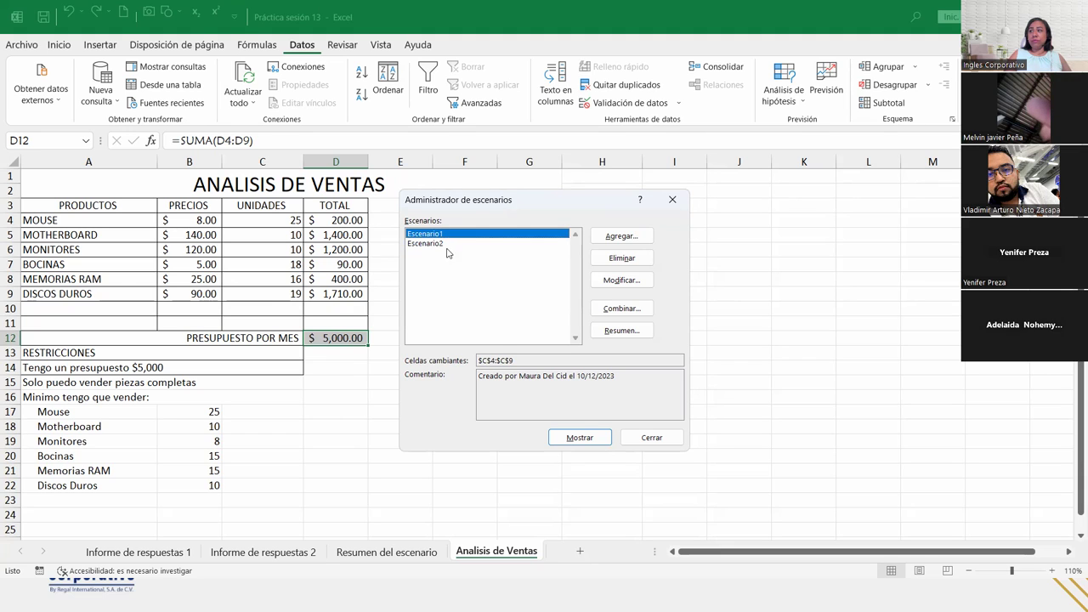
click(594, 442)
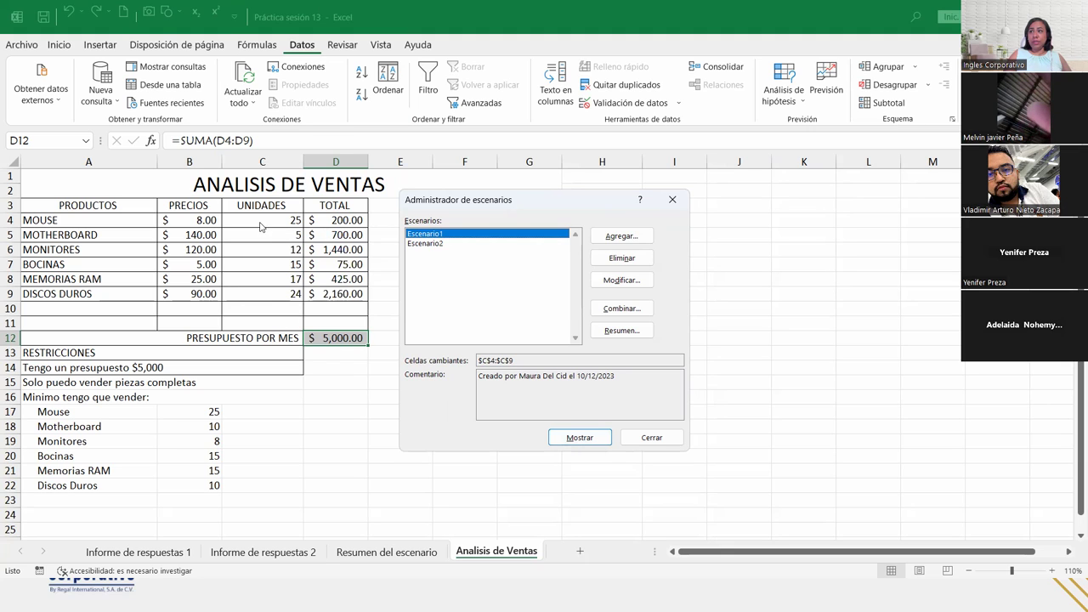
click(425, 243)
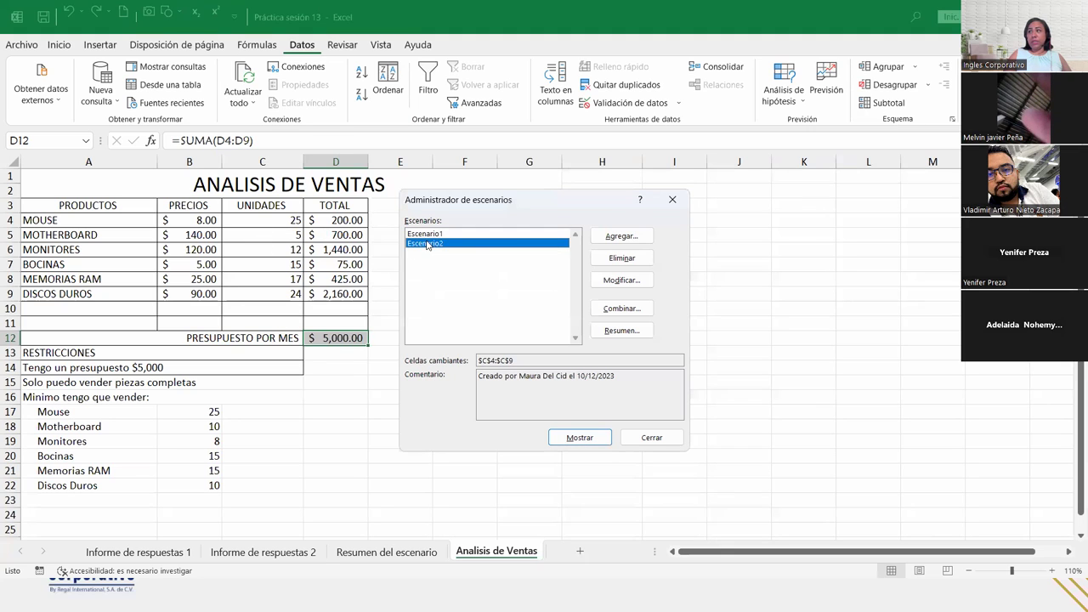
click(577, 439)
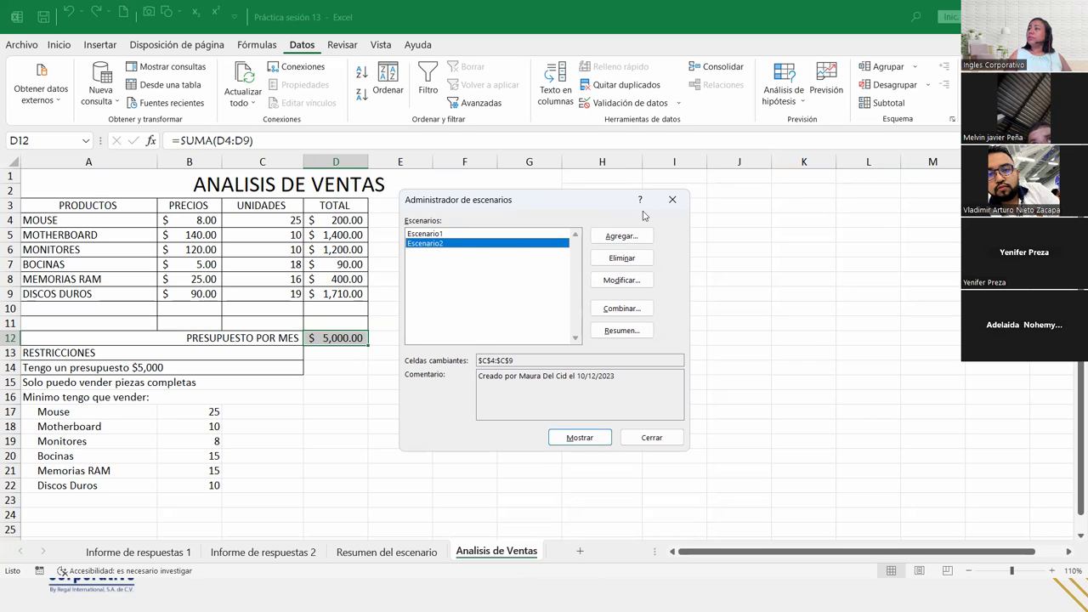
click(670, 200)
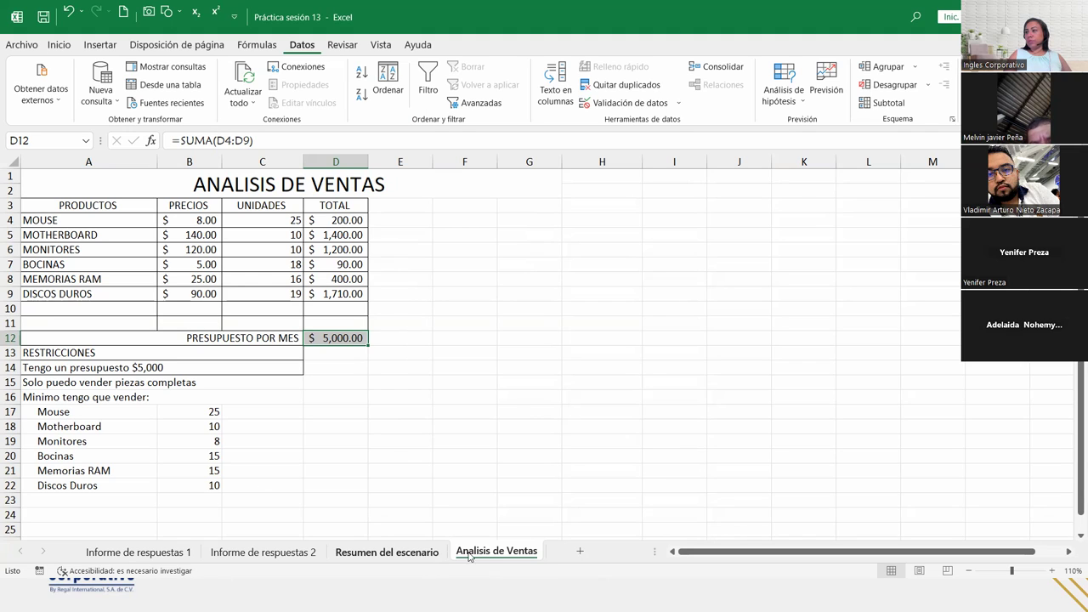
Step: Review the Motherboard, Monitores and Bocinas minimum quantities in B18:B20 on Analisis de Ventas
click(419, 557)
click(496, 551)
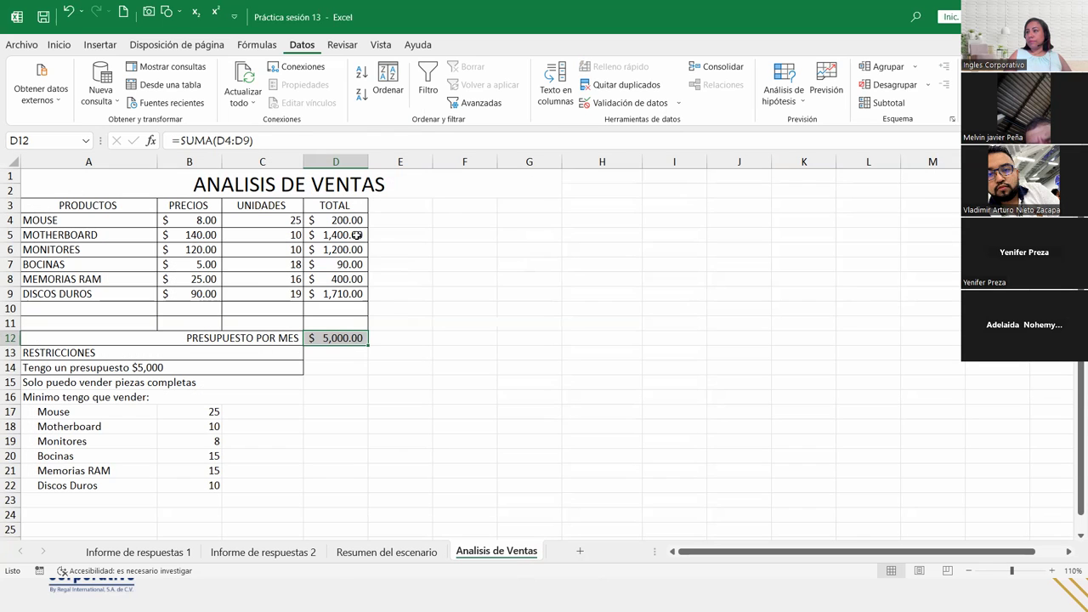
click(187, 418)
click(187, 442)
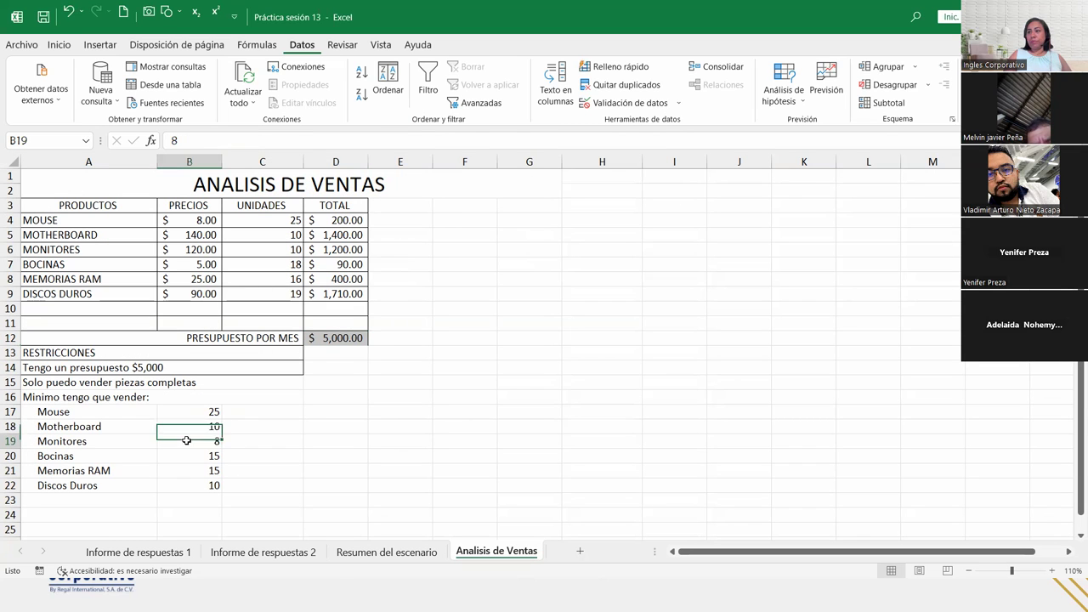
click(178, 458)
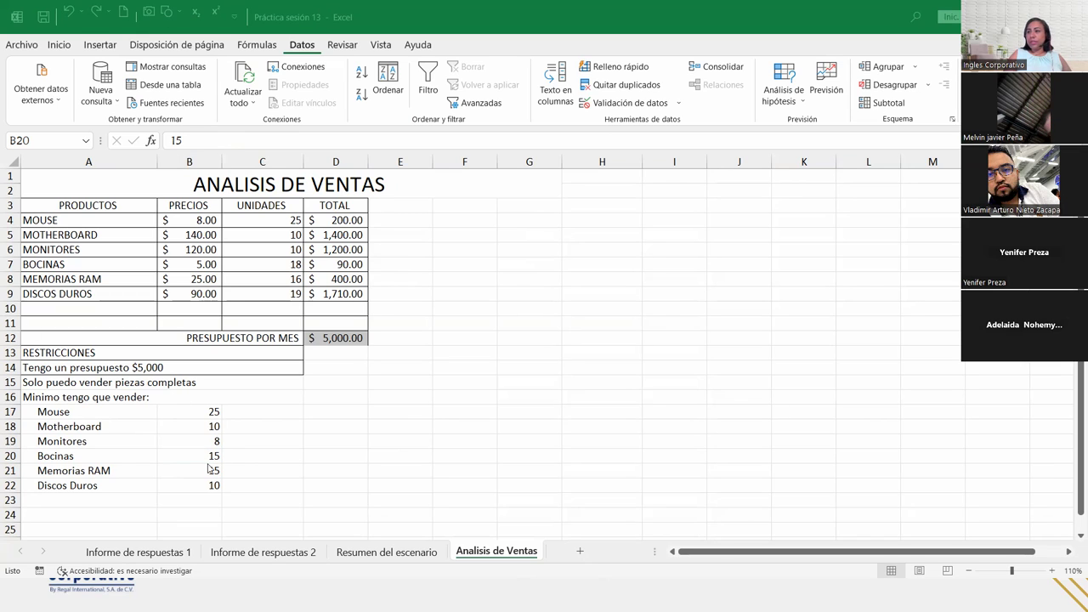
click(173, 456)
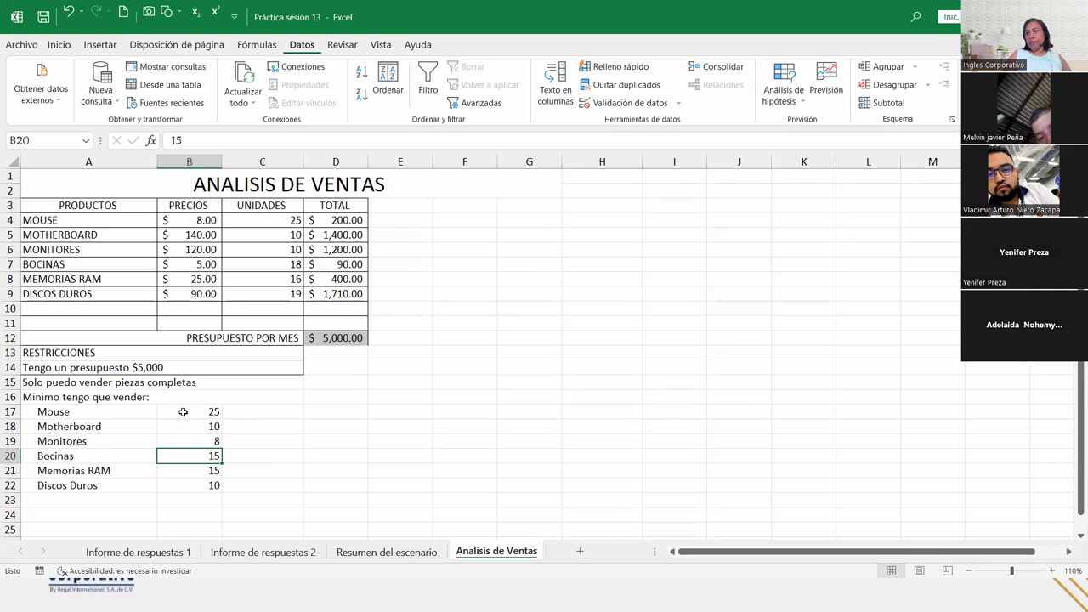
Step: Change the Mouse minimum in B17 from 25 to 10 and bring up Solver
click(183, 412)
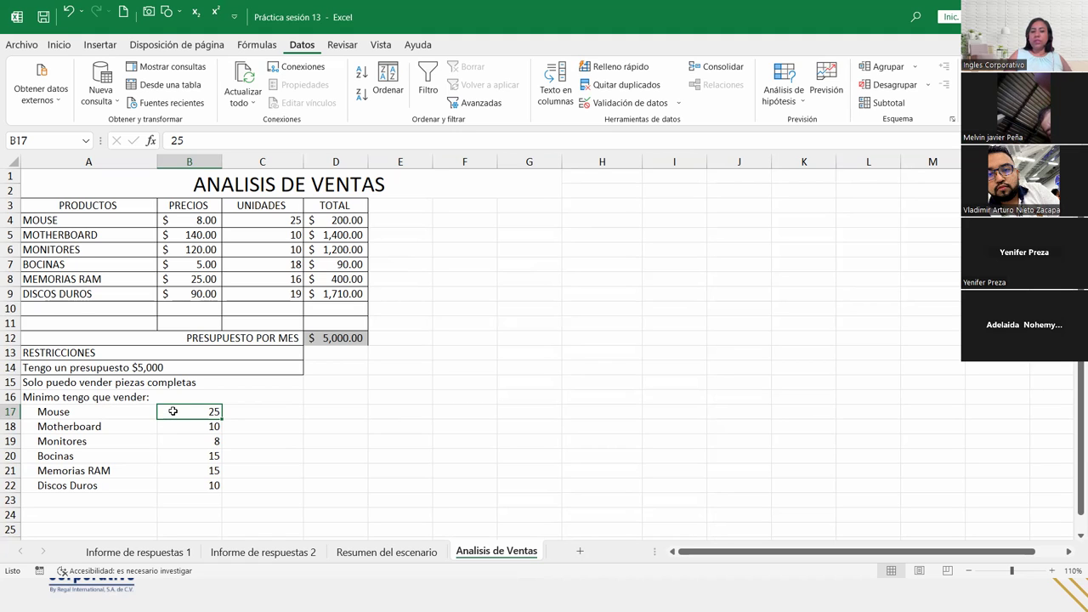
text(10)
key(Return)
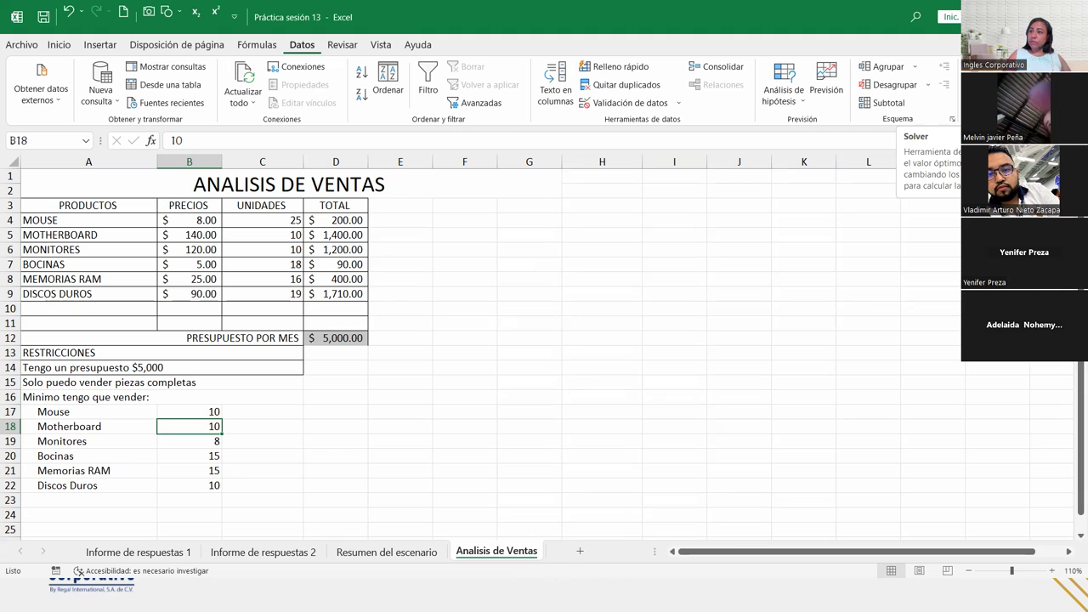
click(986, 85)
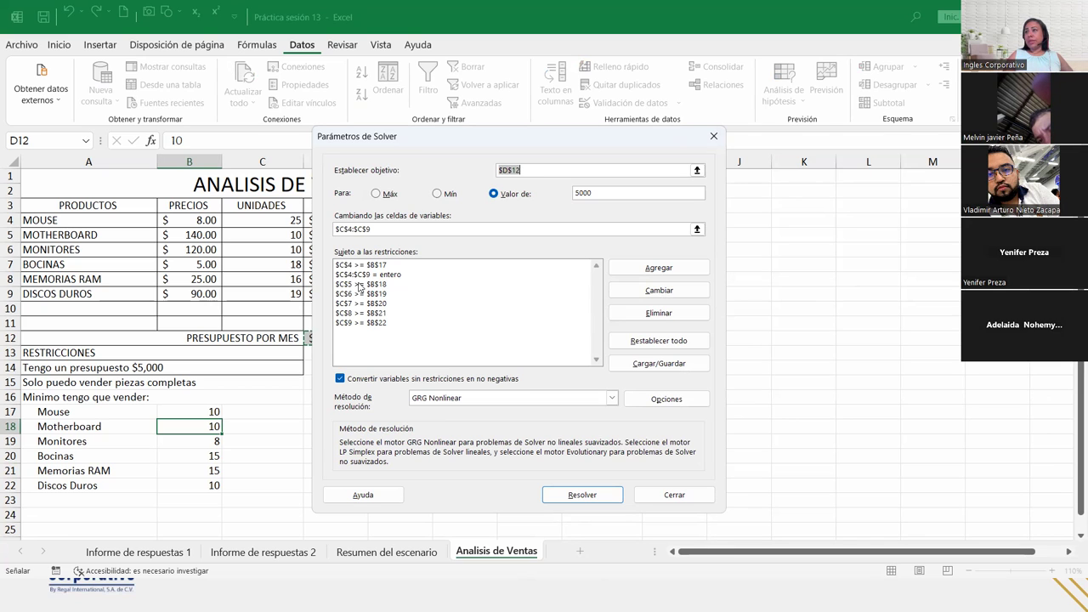
Step: Change the constraint $C$4 >= $B$17 to $C$4 = $B$17 and run Solver
click(364, 266)
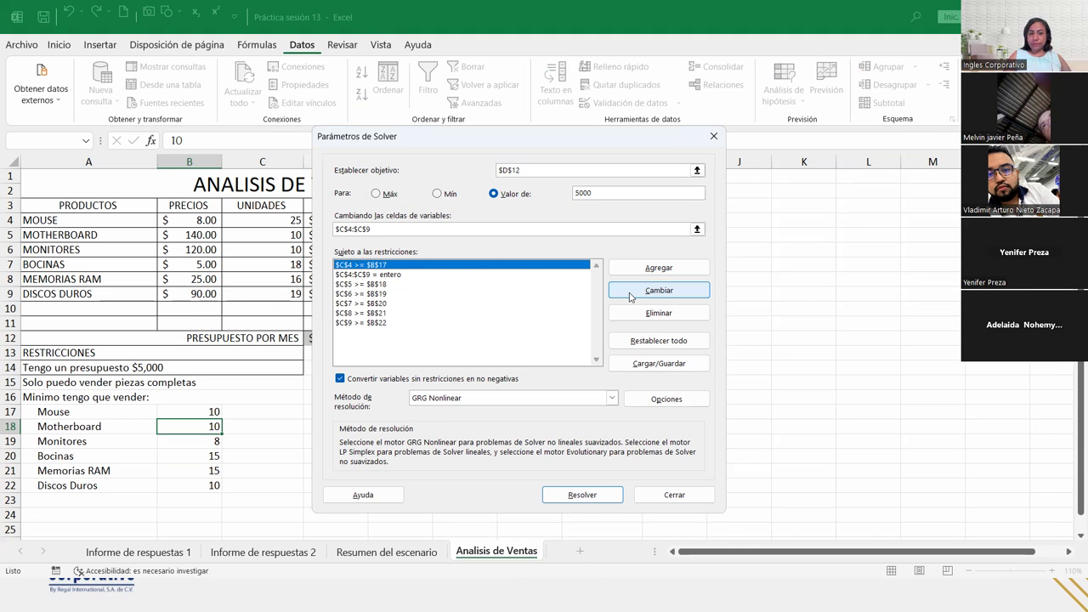
click(631, 293)
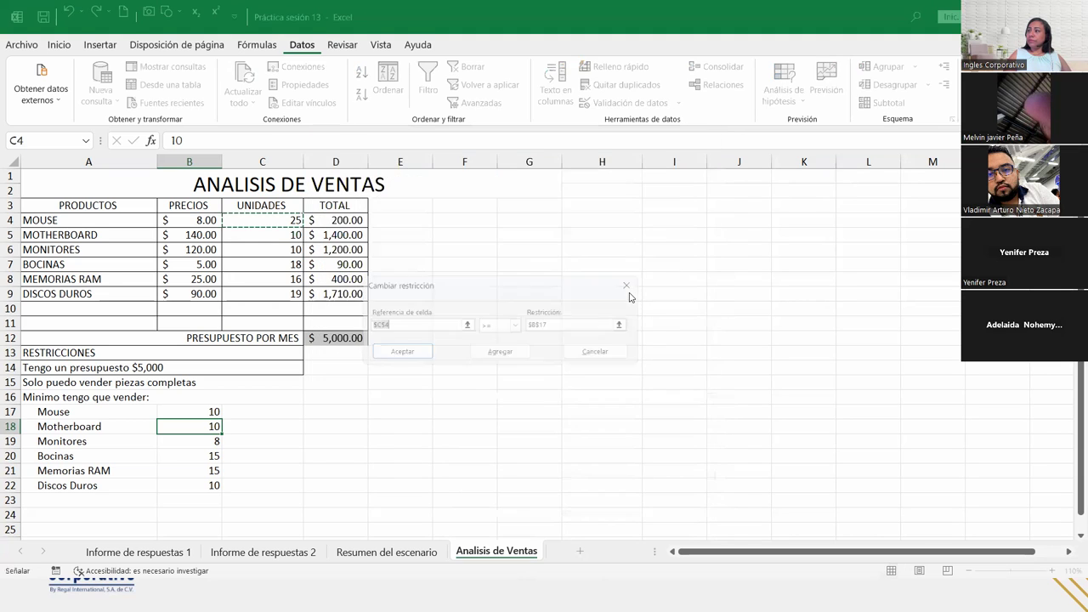
click(517, 325)
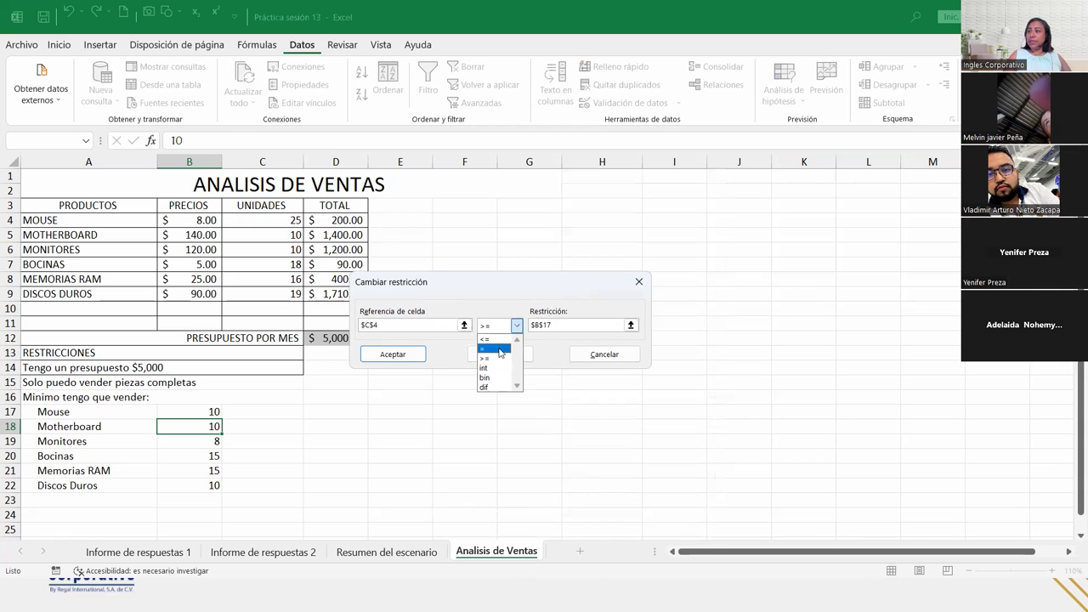
click(500, 349)
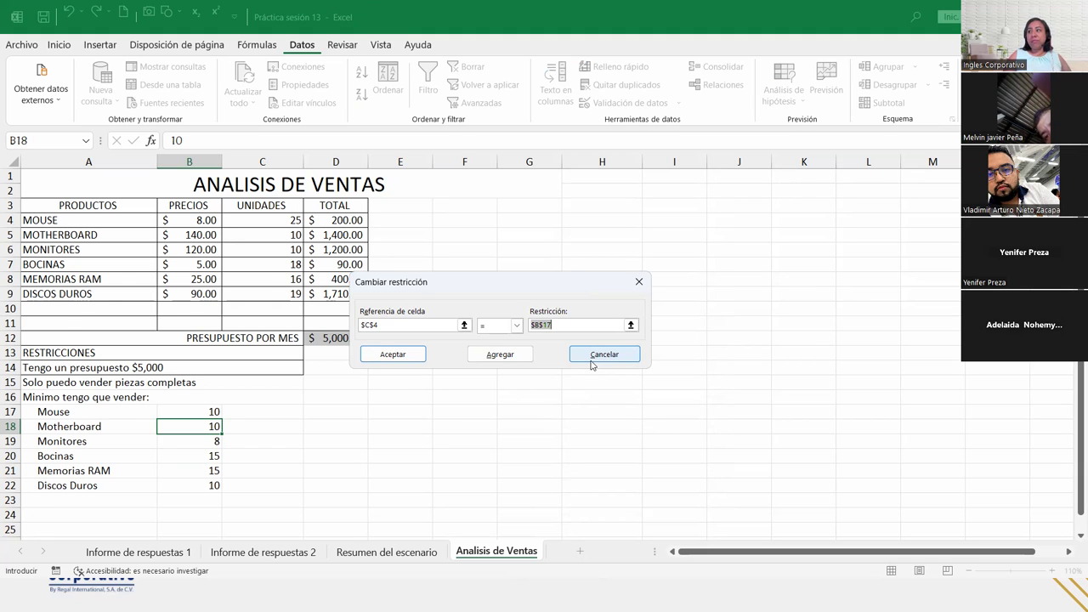
click(393, 355)
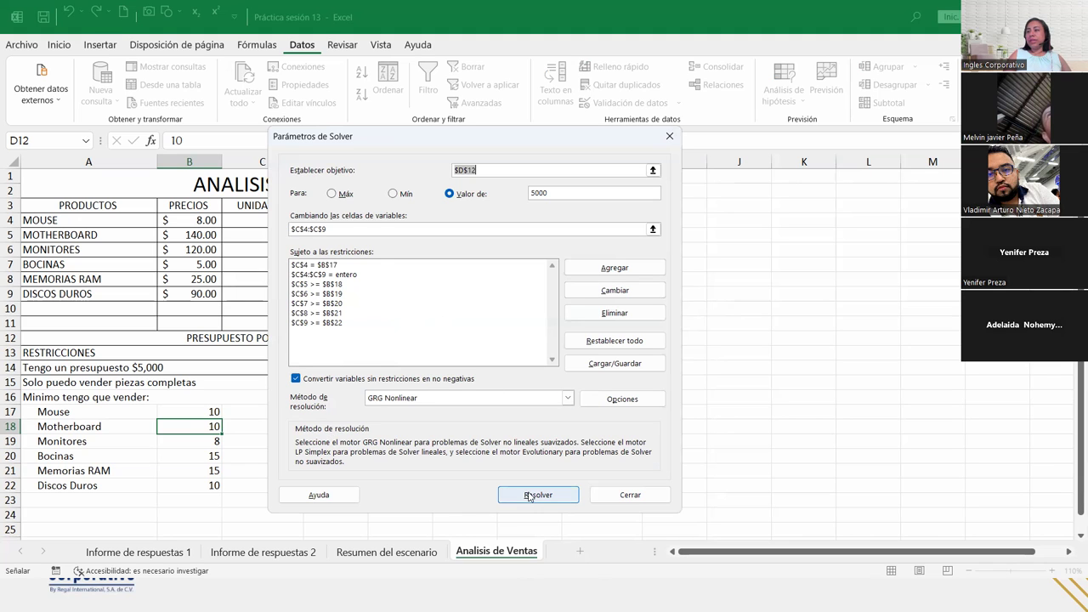
click(528, 496)
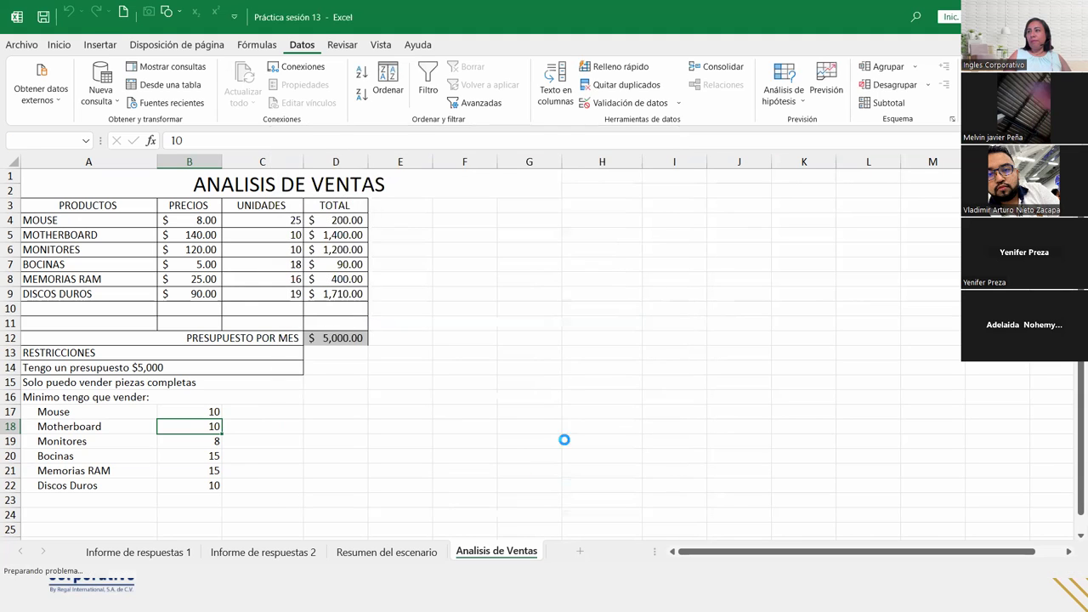
Step: Save Solver's new solution as scenario Escenario3
drag(248, 171, 671, 221)
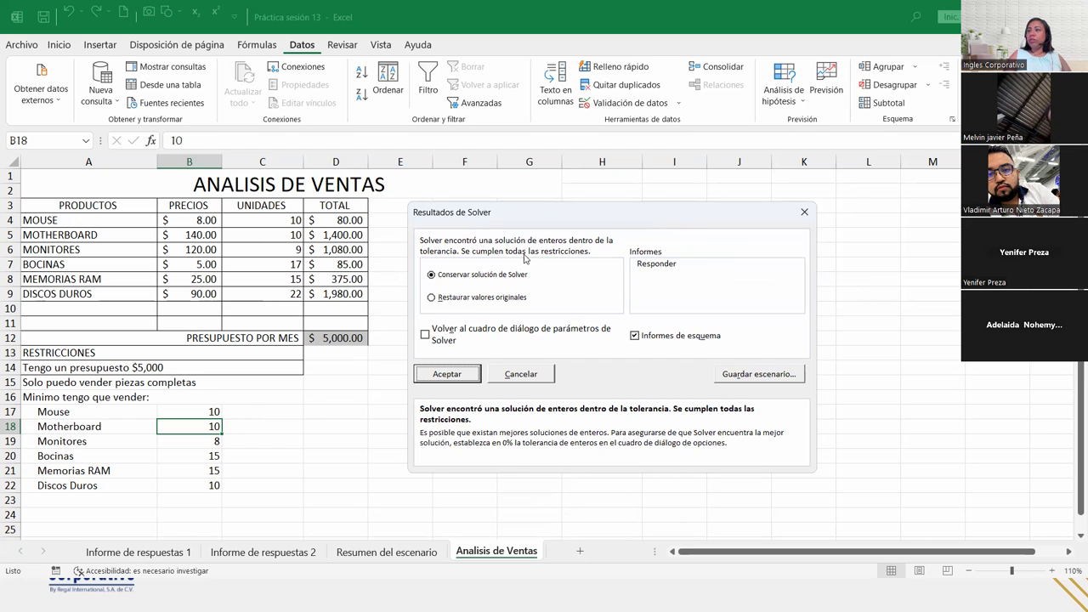
click(751, 374)
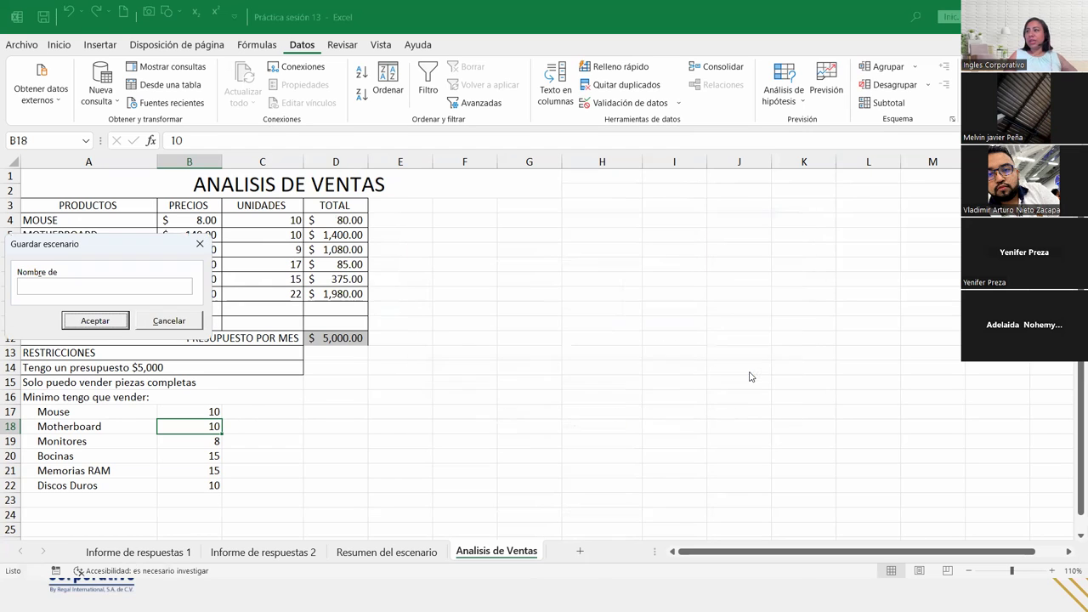
drag(116, 250, 496, 281)
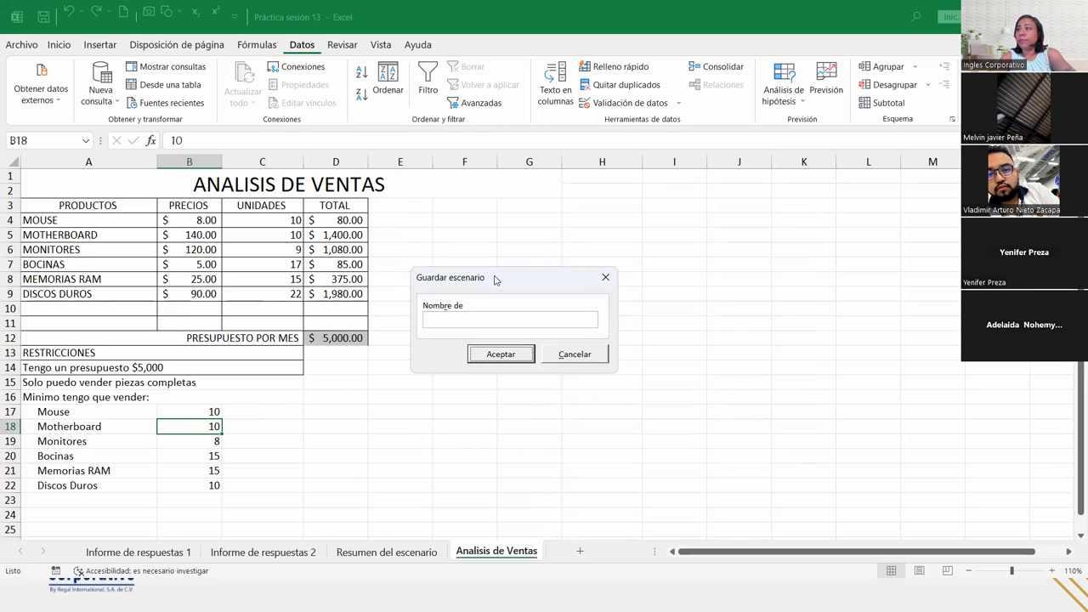
click(482, 322)
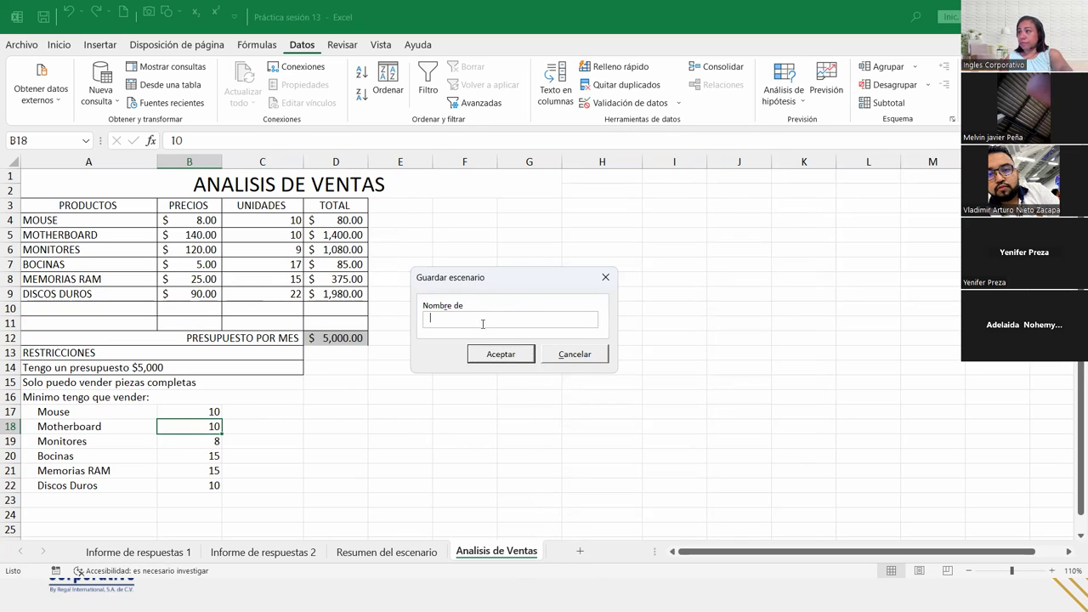
text(Esce)
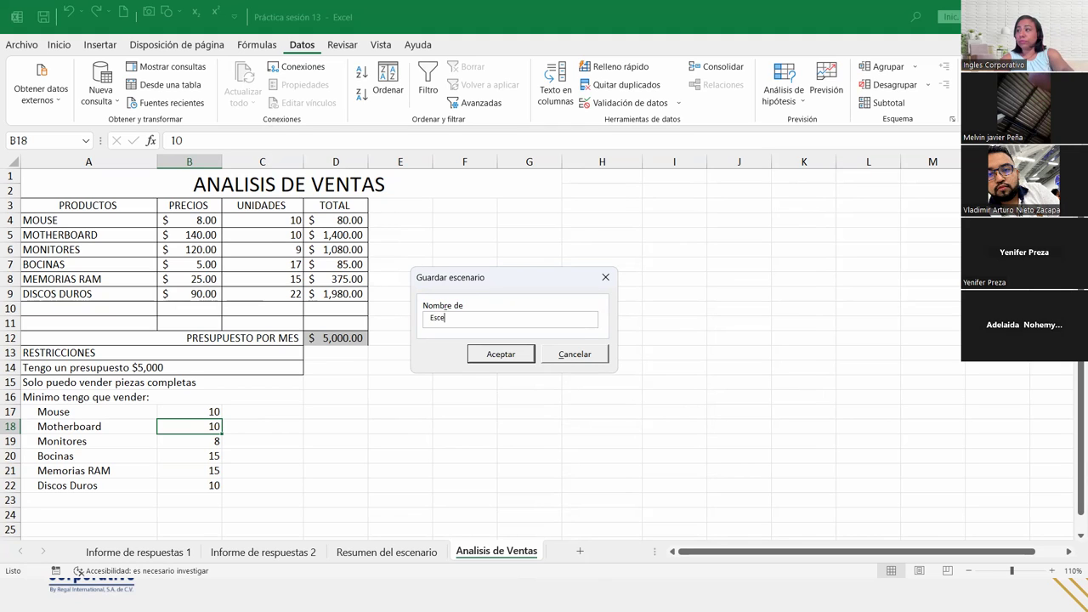
text(3)
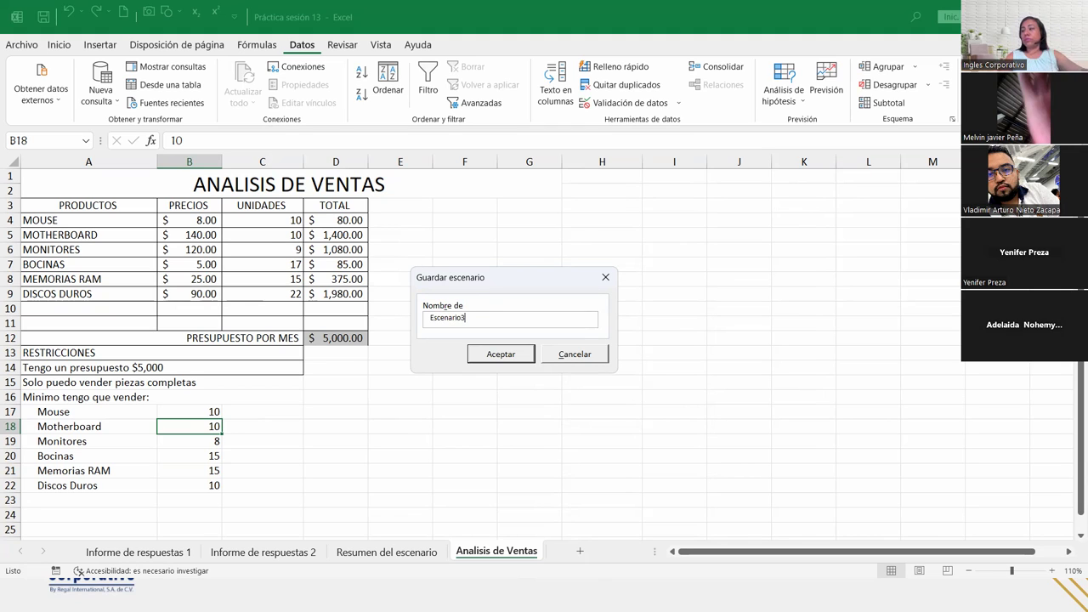
click(486, 358)
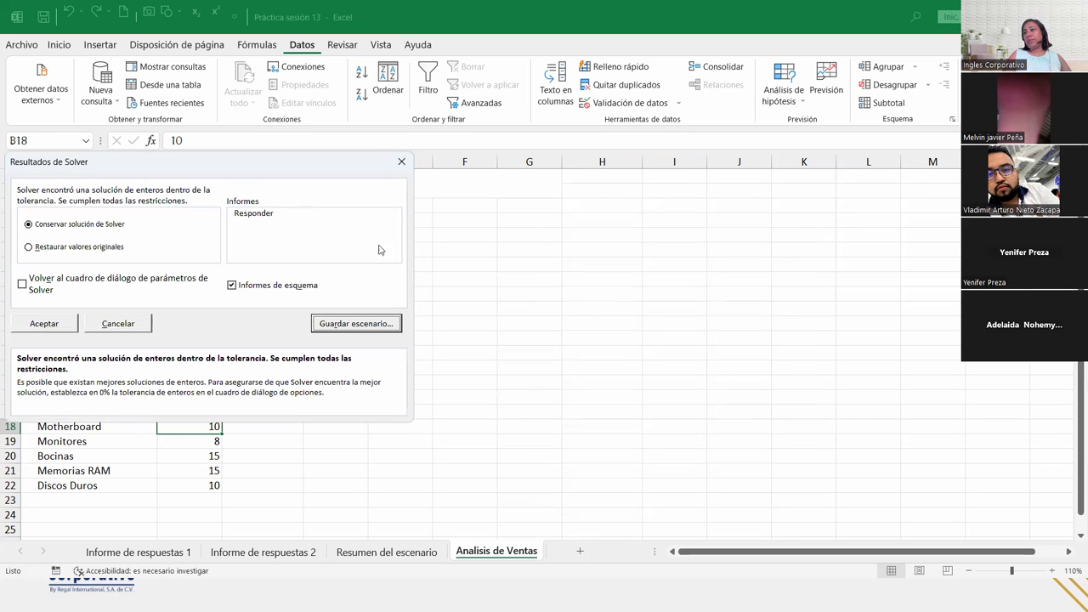
Step: Keep the Solver solution (units 10, 10, 9, 17, 15, 22) and generate an Answer report
drag(230, 173, 485, 183)
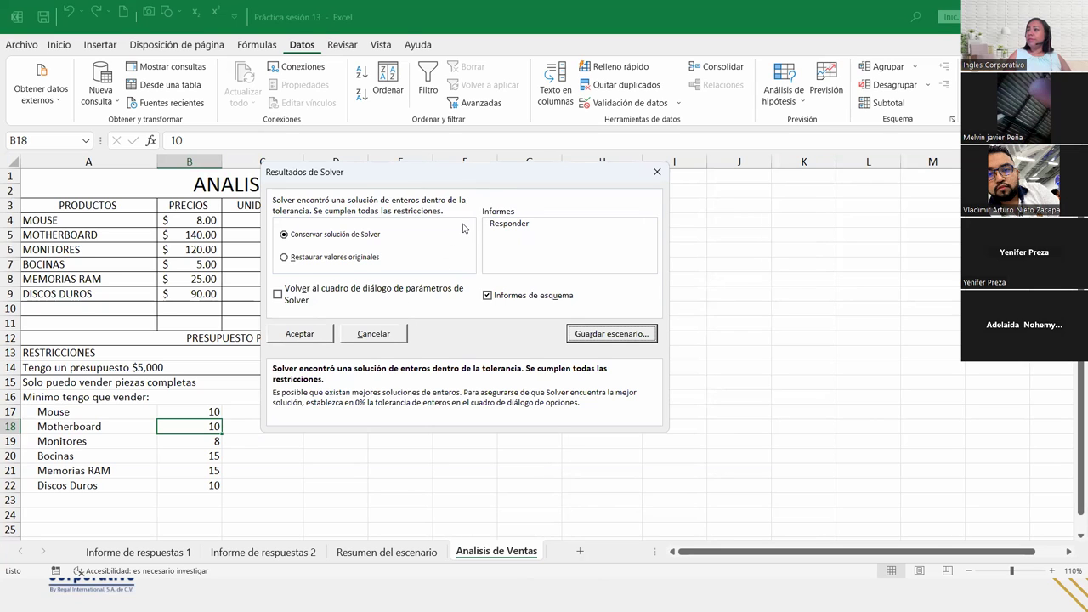
click(501, 224)
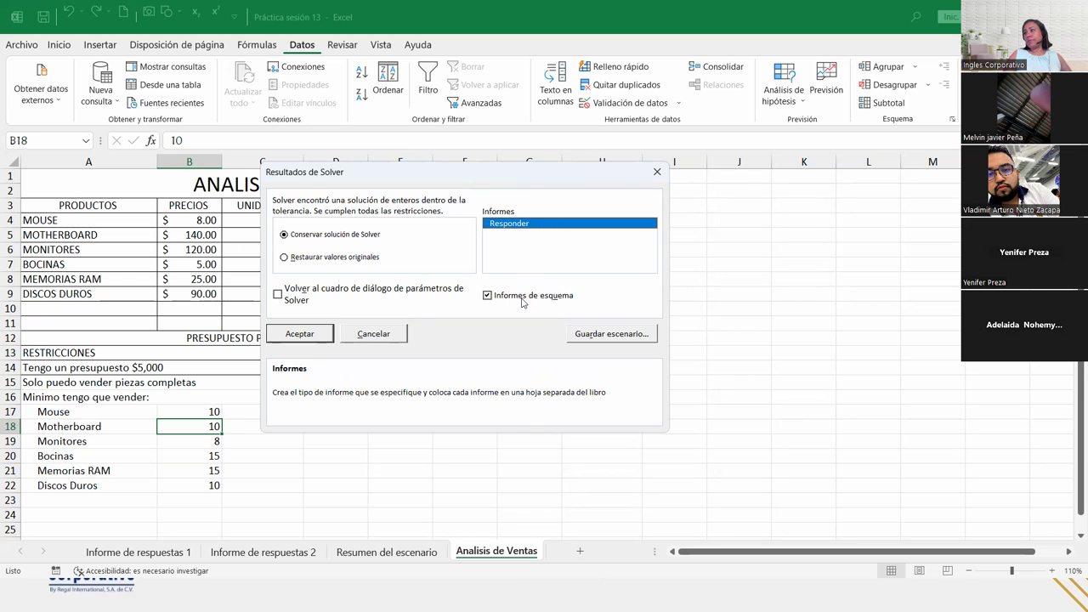
click(296, 333)
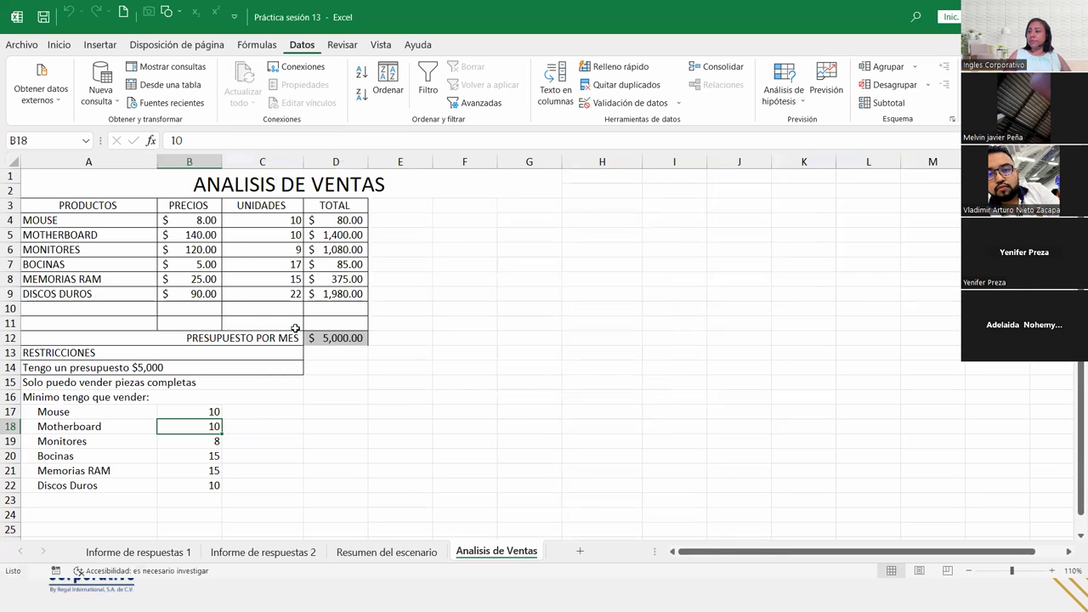
Step: Open the Informe de respuestas 3 report, scroll through it, and flip back to Analisis de Ventas
click(391, 552)
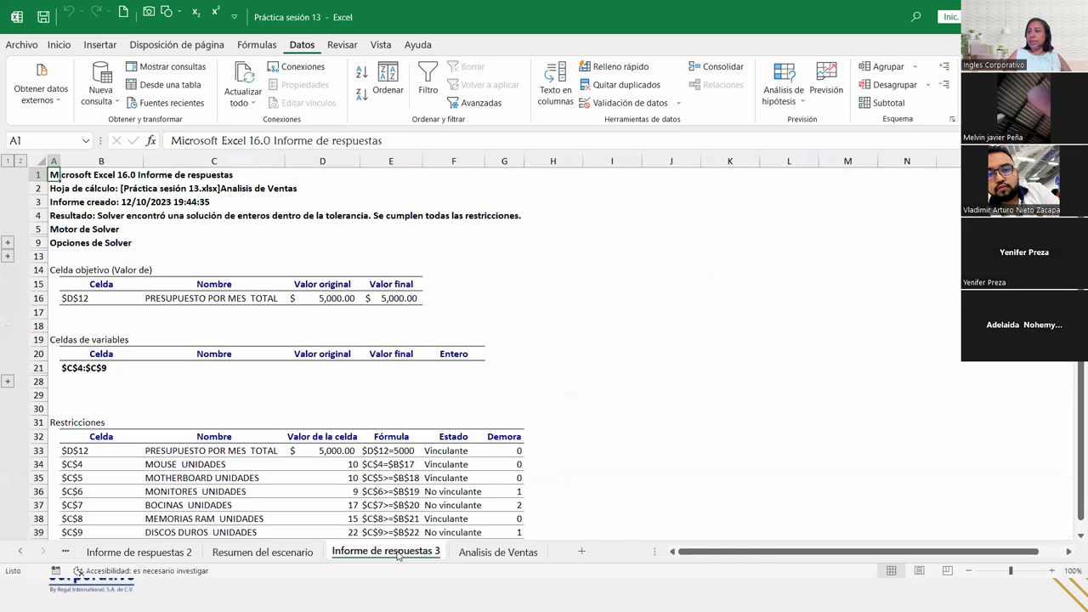
scroll(427, 466, down, 3)
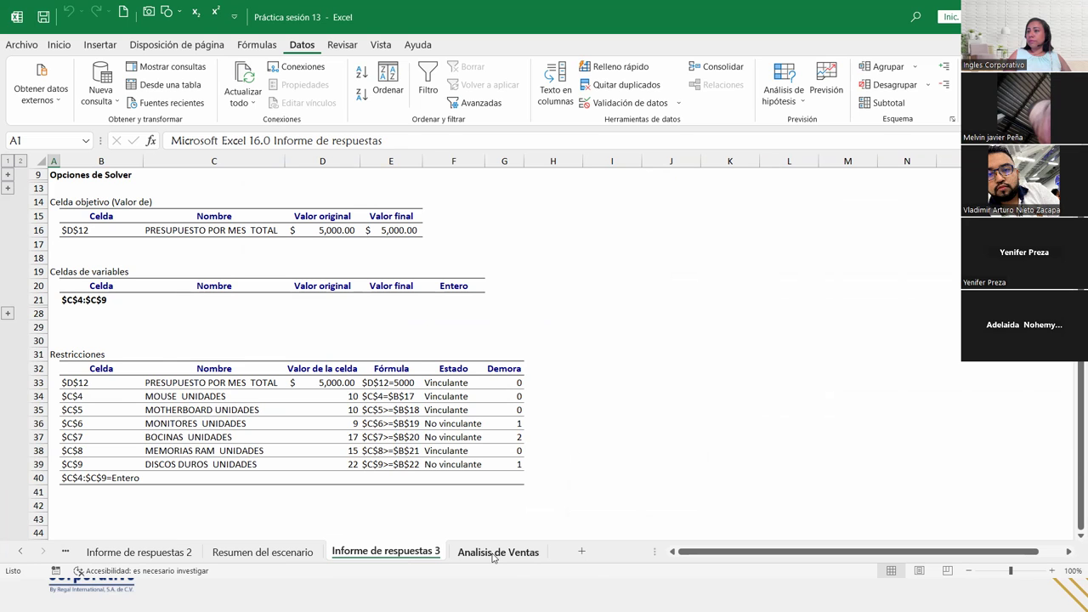
click(493, 555)
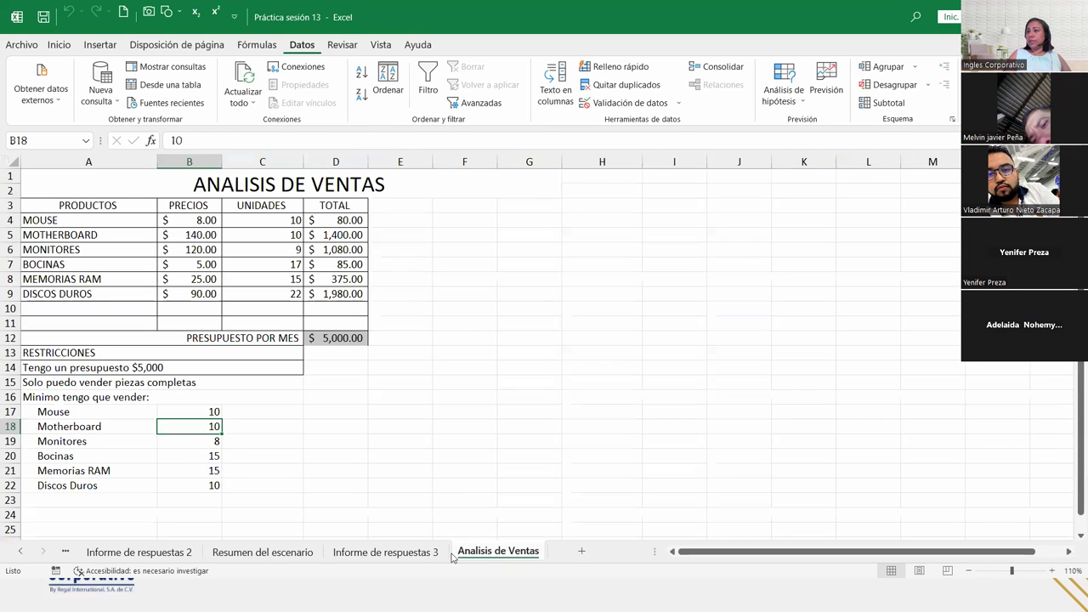
click(396, 554)
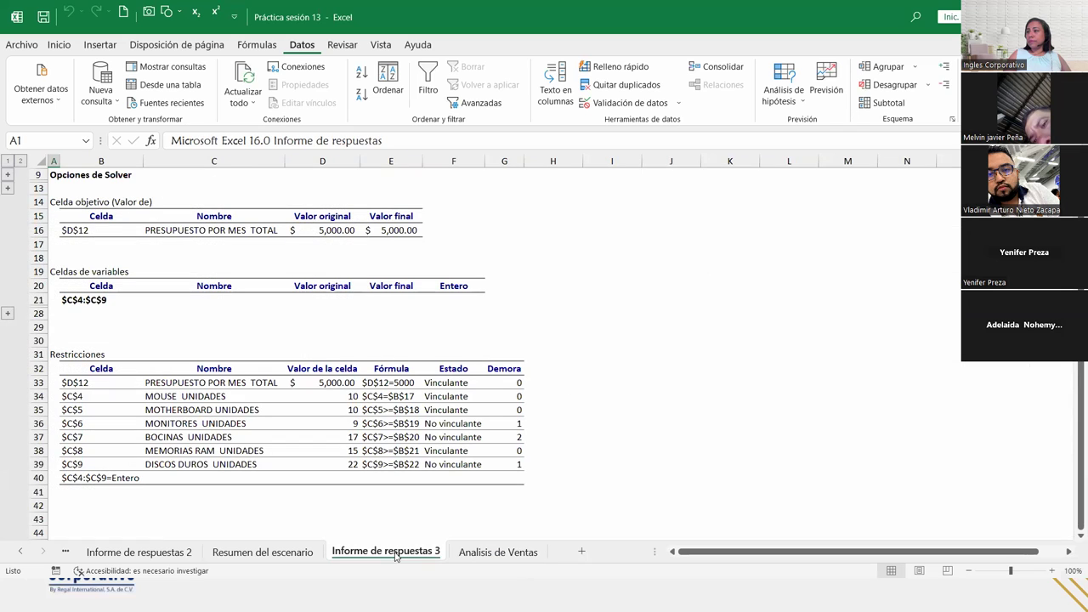
click(477, 551)
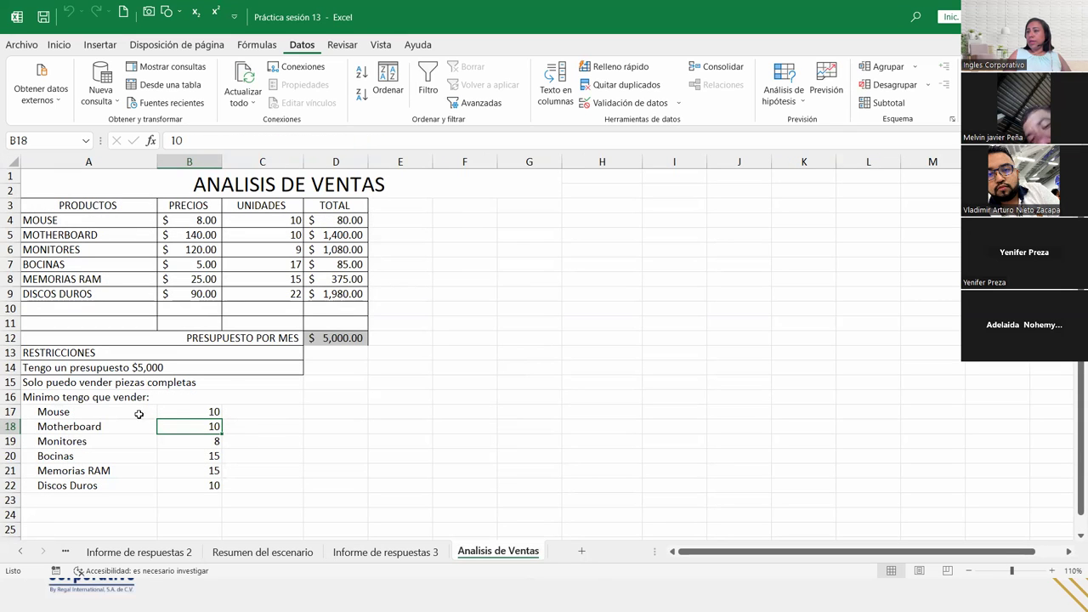
Step: Compare the Mouse and Motherboard minimums of 10 with the report's values, including Monitores at 9
click(175, 412)
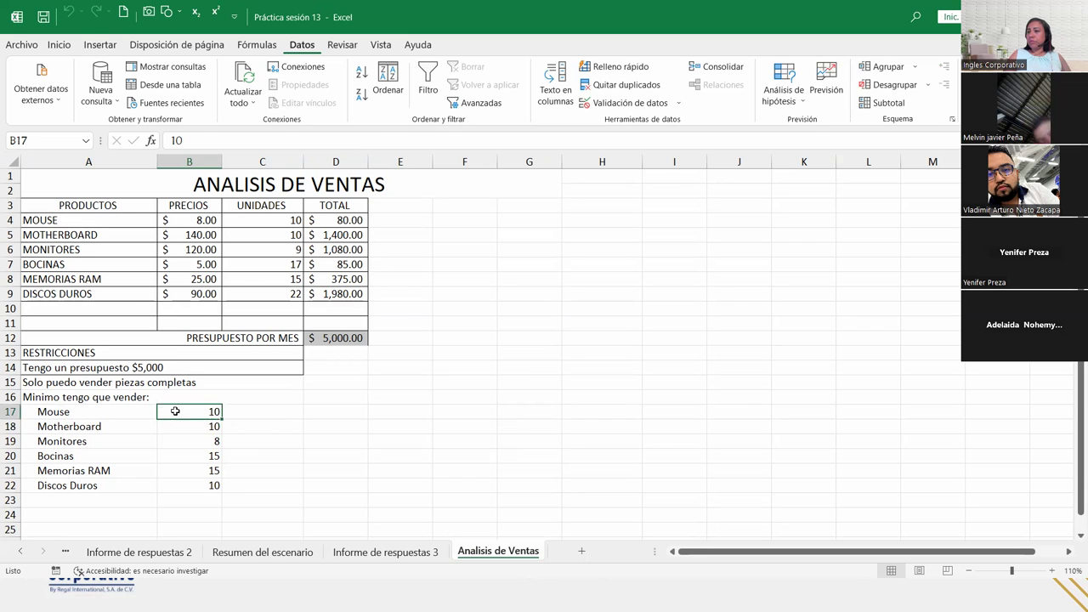
click(178, 426)
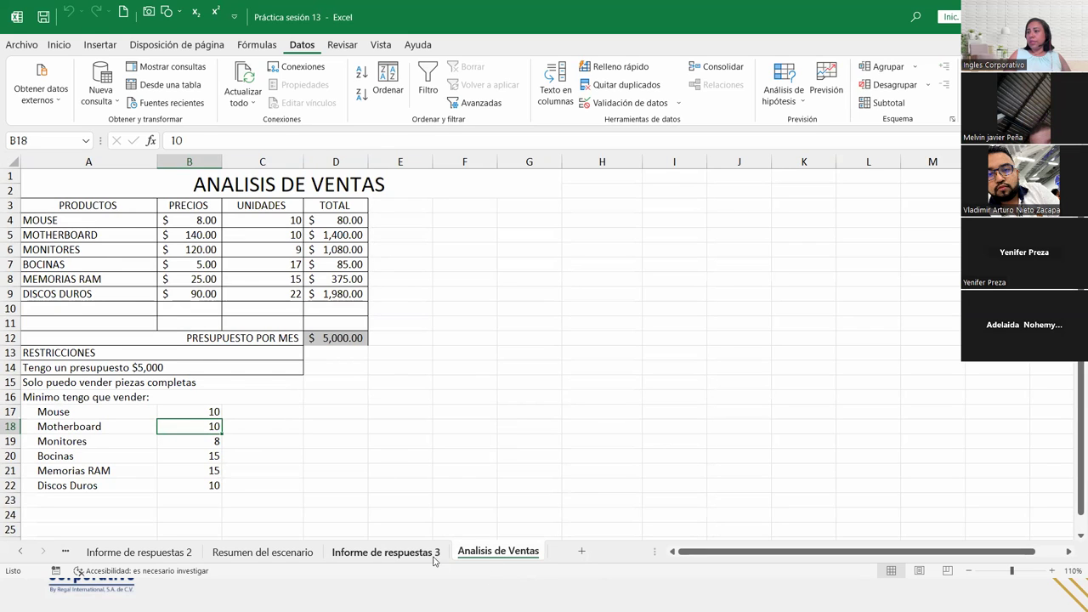
click(427, 554)
click(337, 396)
click(334, 411)
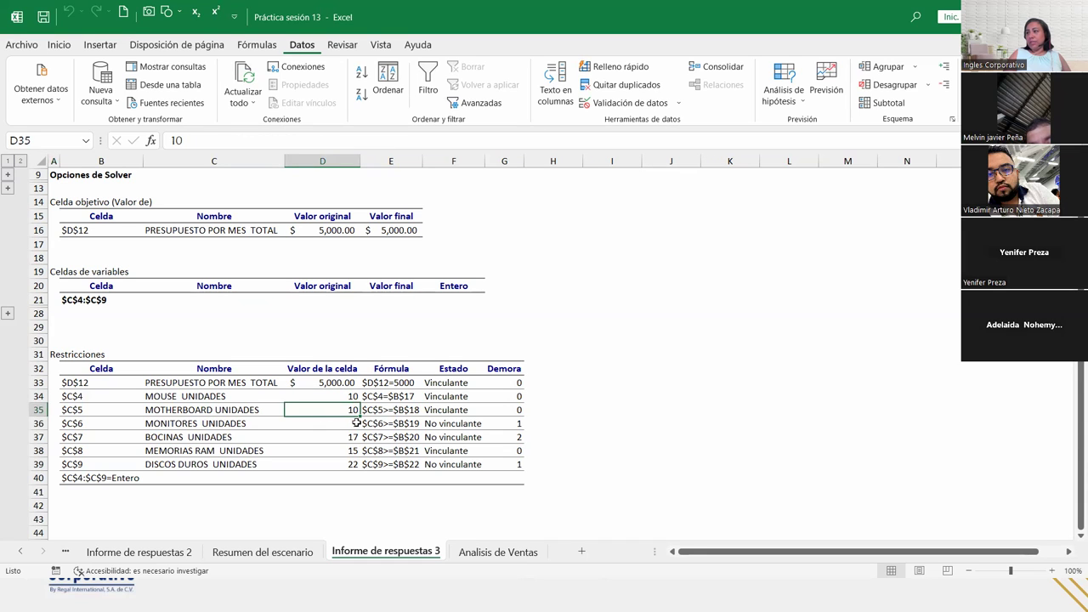
click(326, 426)
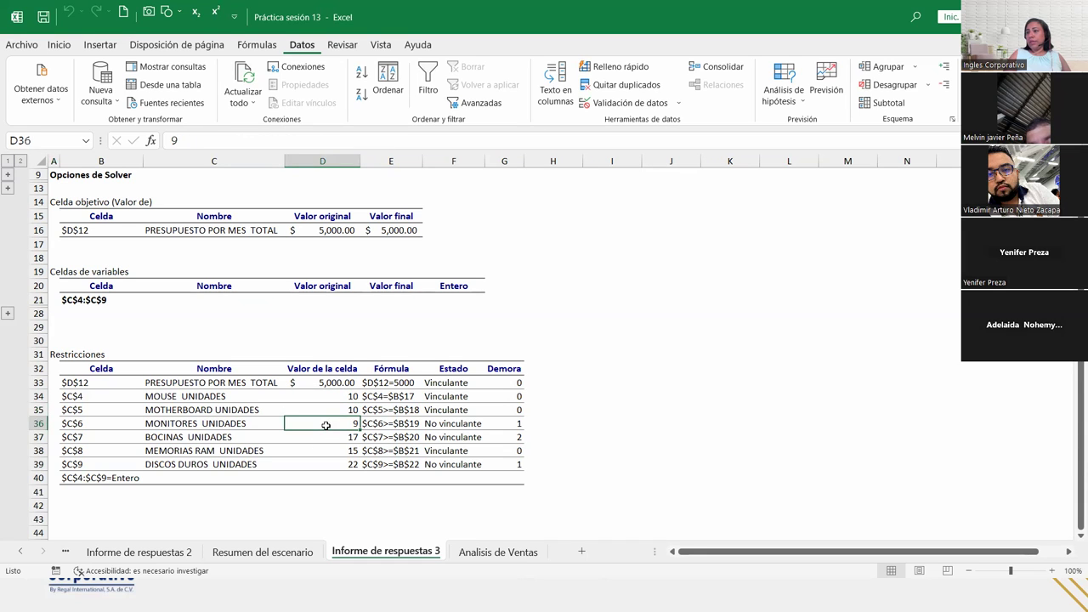
Step: Recheck the report's Motherboard constraint value and the non-binding Monitores value of 9
click(479, 555)
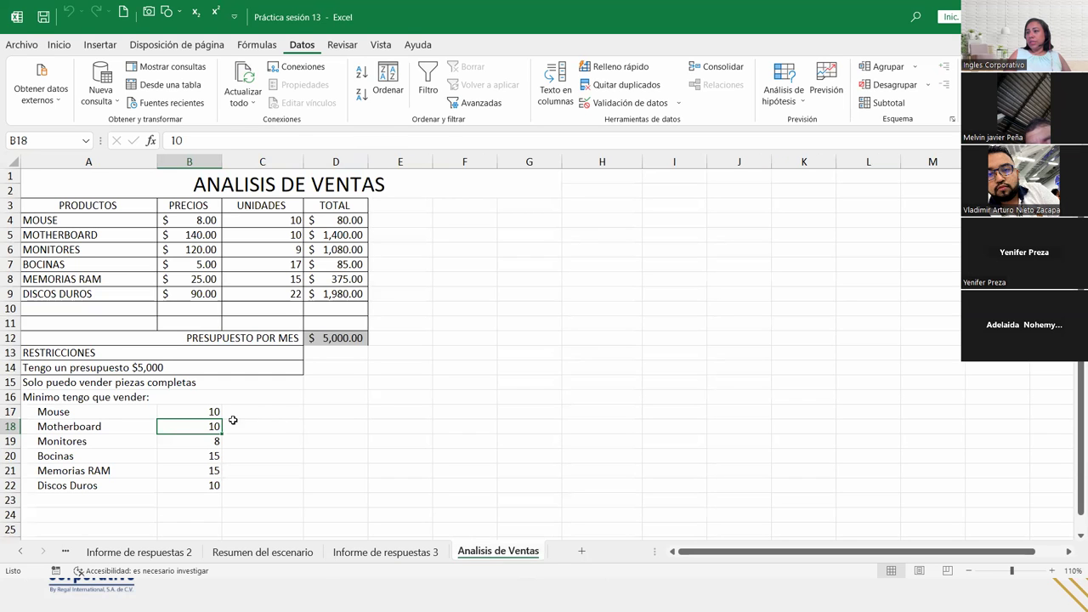
click(200, 441)
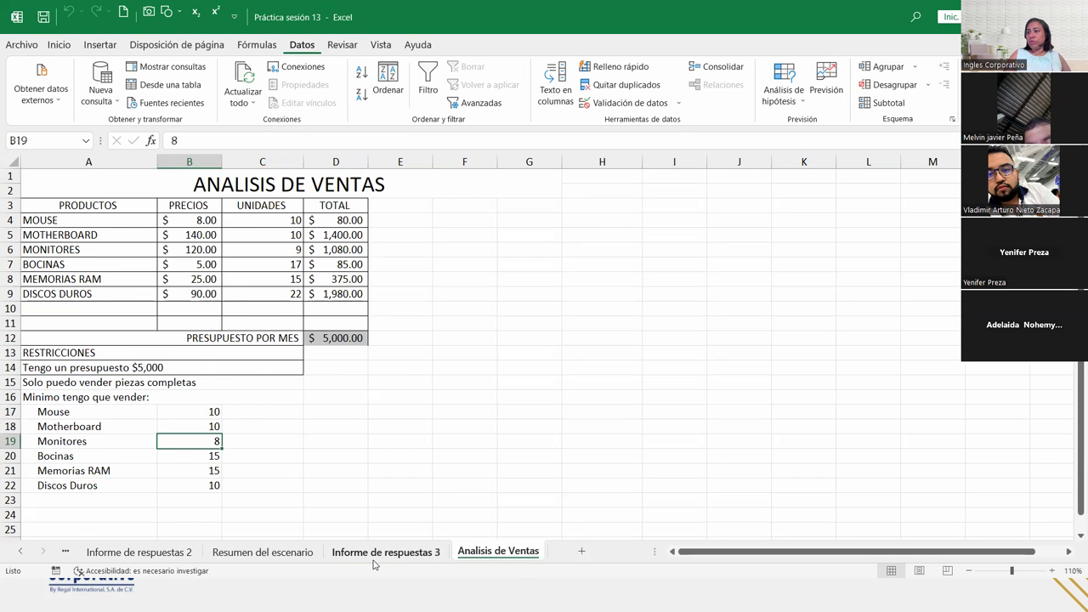
click(376, 554)
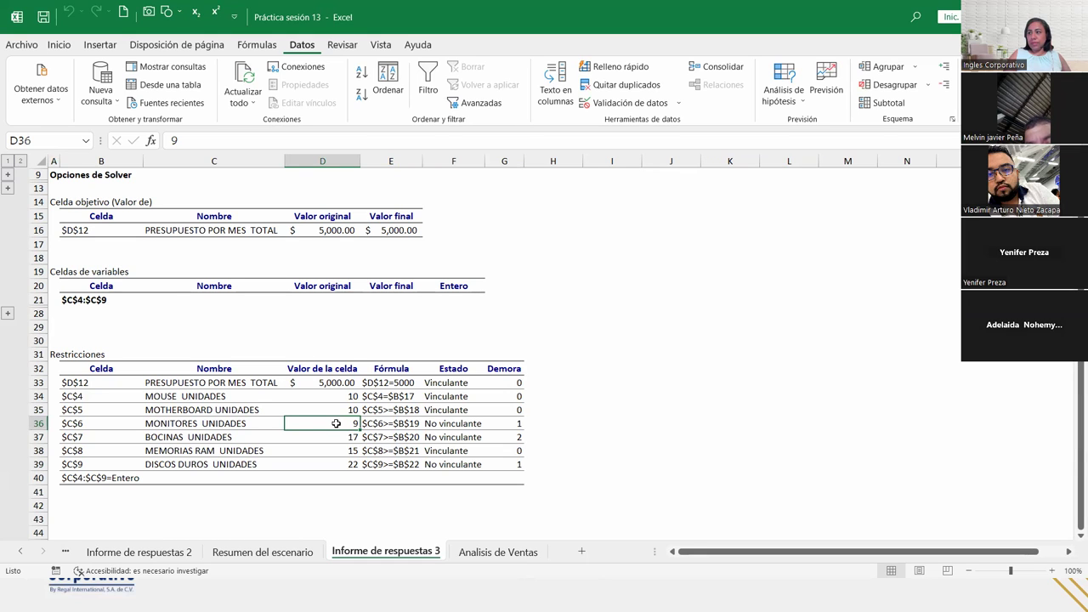
click(348, 396)
click(343, 411)
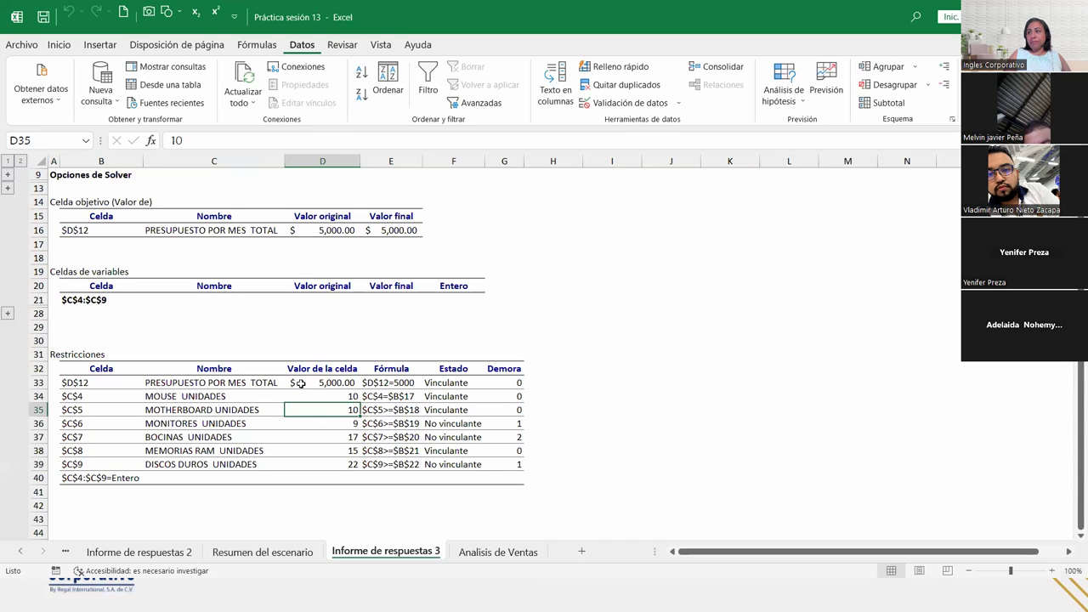
click(325, 425)
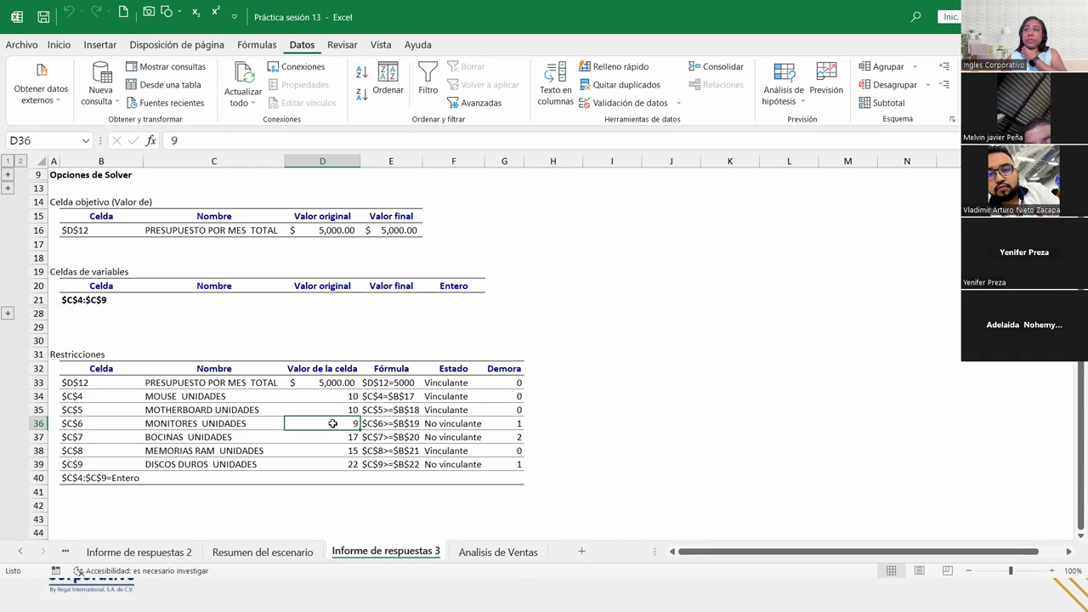
Step: Check Monitores' slack of 1 and Bocinas at 17 against the minimums on Analisis de Ventas
click(517, 422)
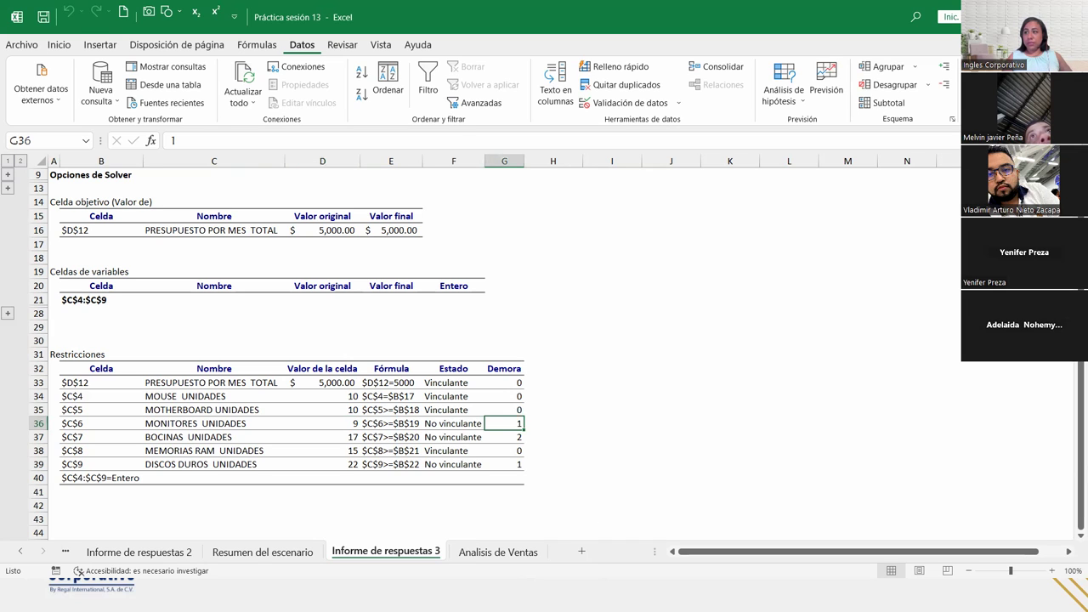
click(324, 435)
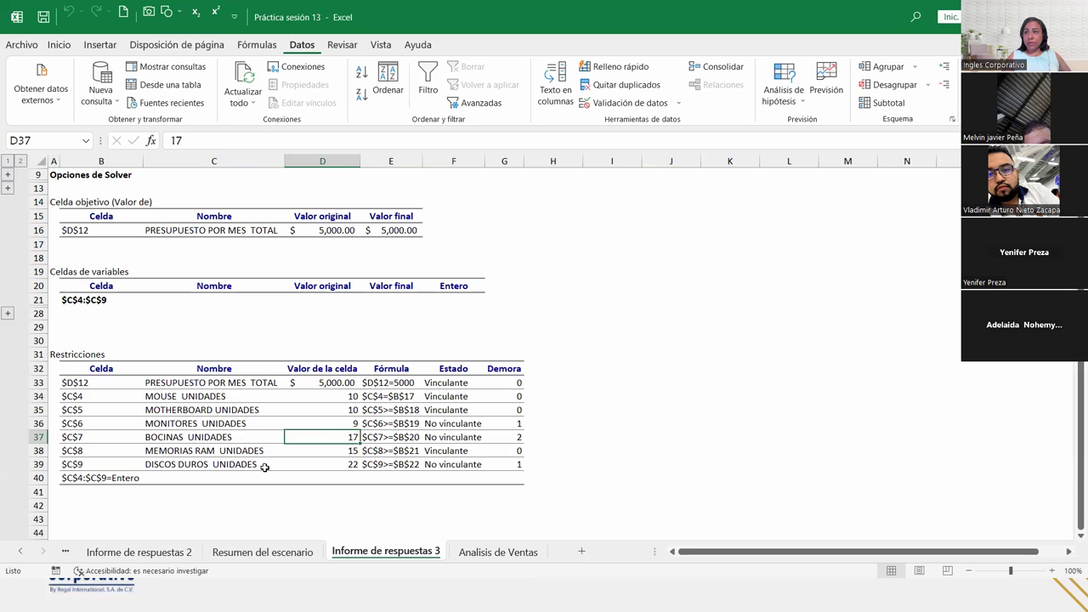
click(500, 552)
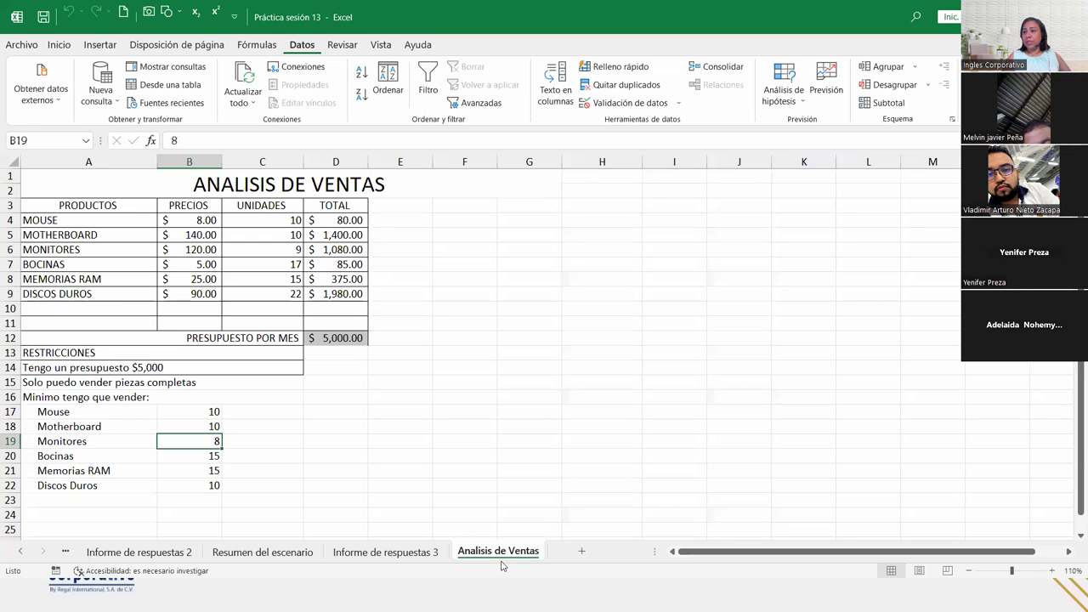
click(426, 553)
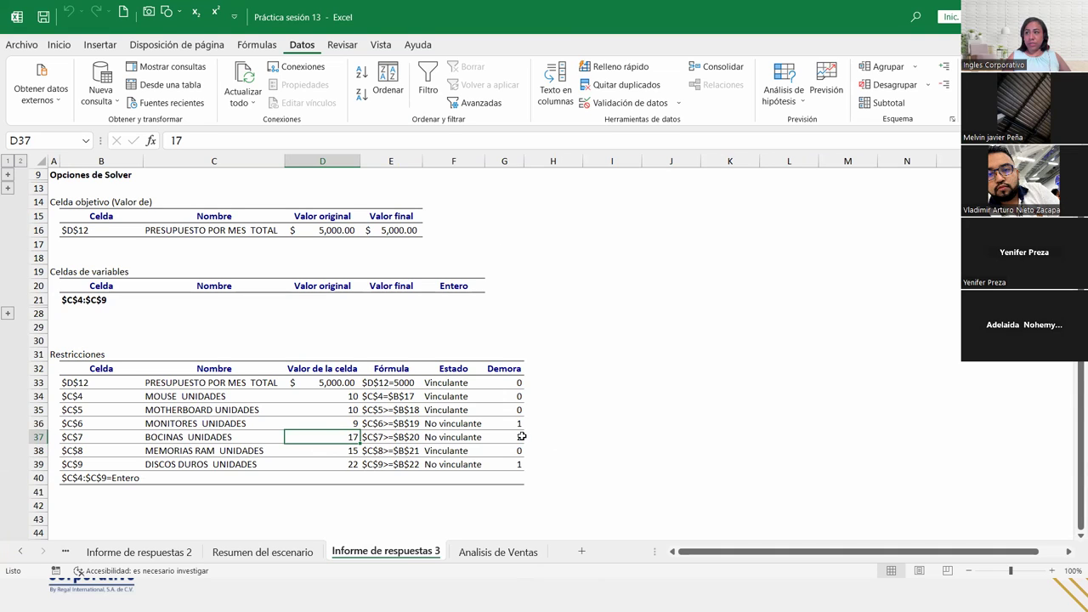
click(488, 554)
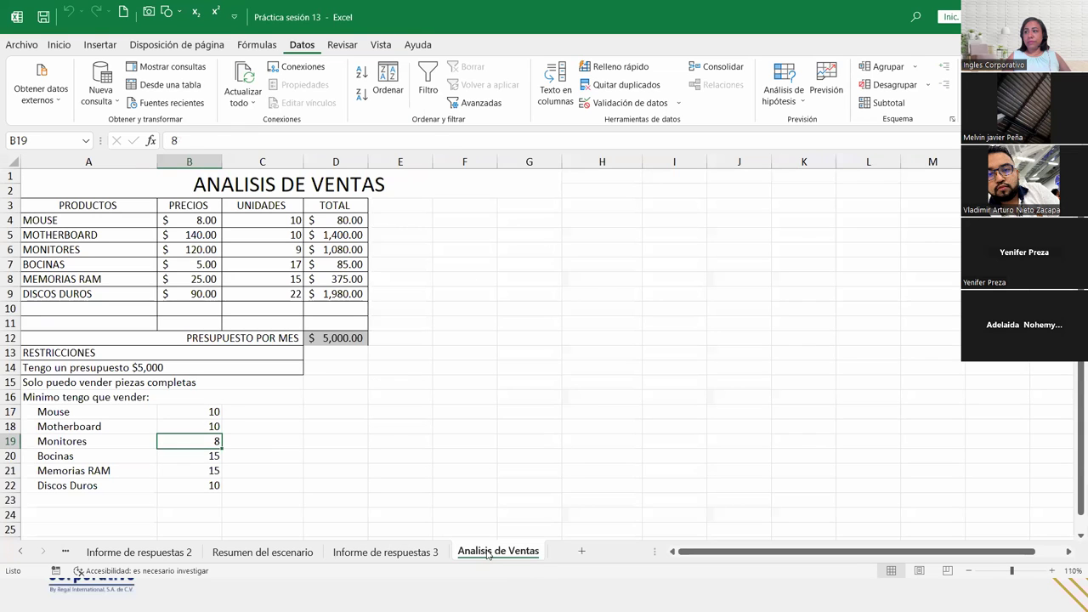
click(420, 552)
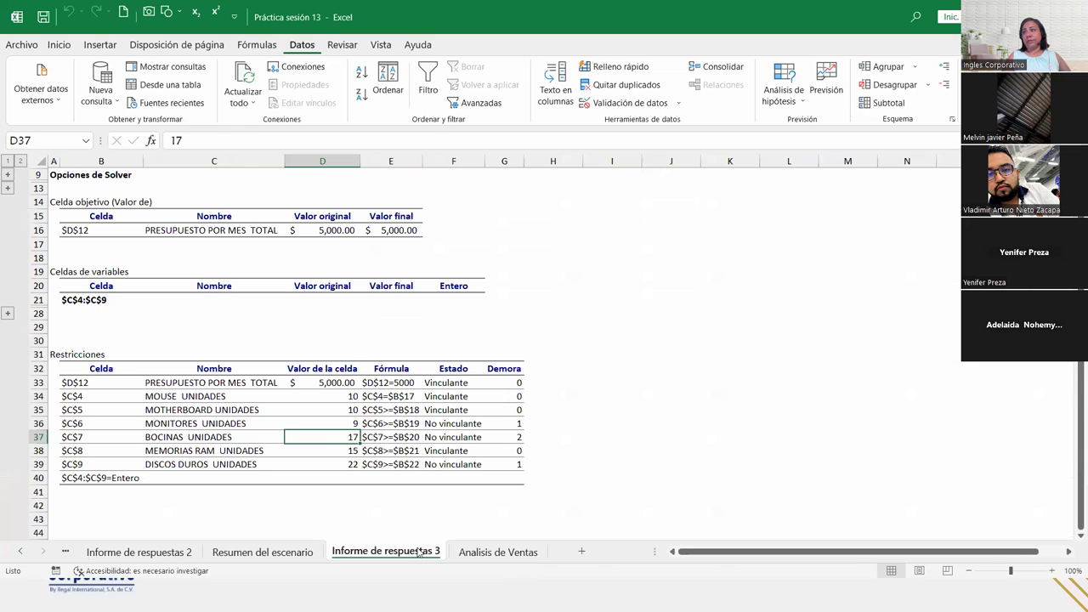
Step: Inspect the Motherboard, Monitores, Memorias RAM (15) and Discos Duros constraint rows in the report
click(308, 416)
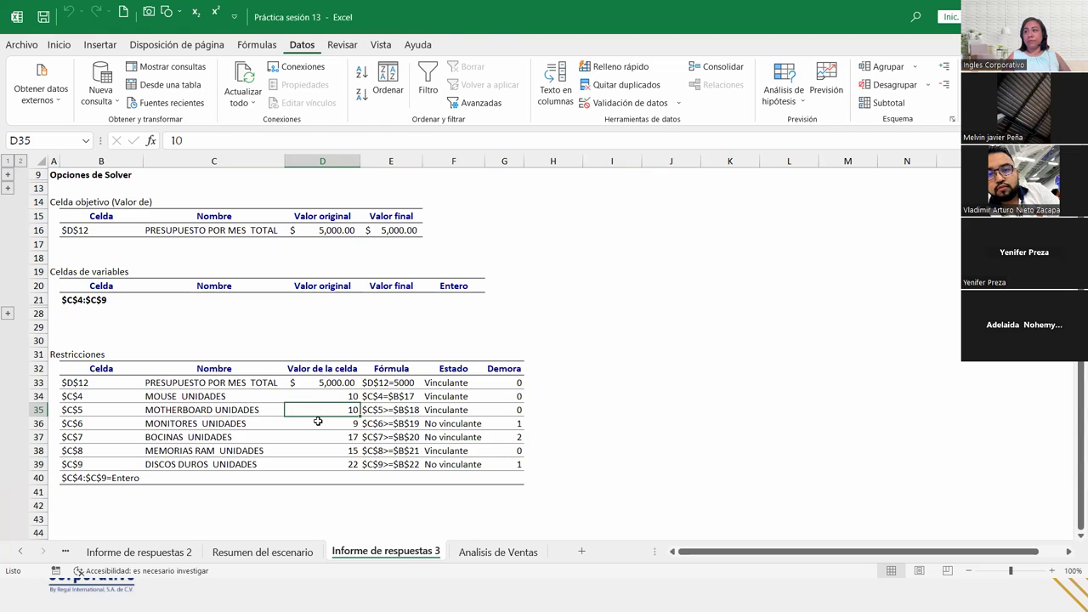
scroll(313, 418, up, 1)
scroll(317, 422, down, 1)
scroll(316, 422, down, 2)
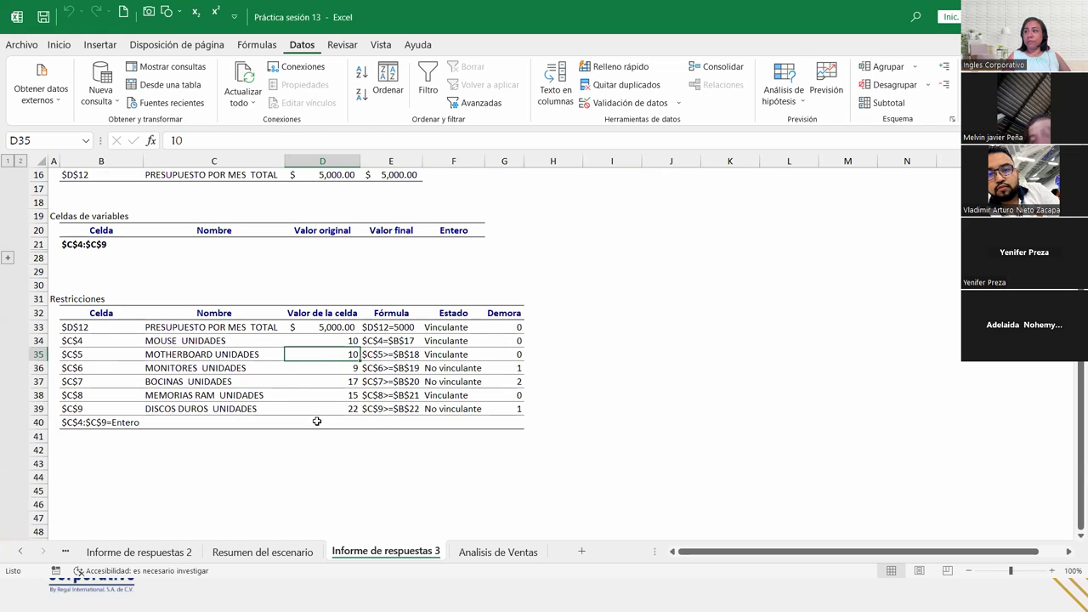
scroll(316, 421, up, 3)
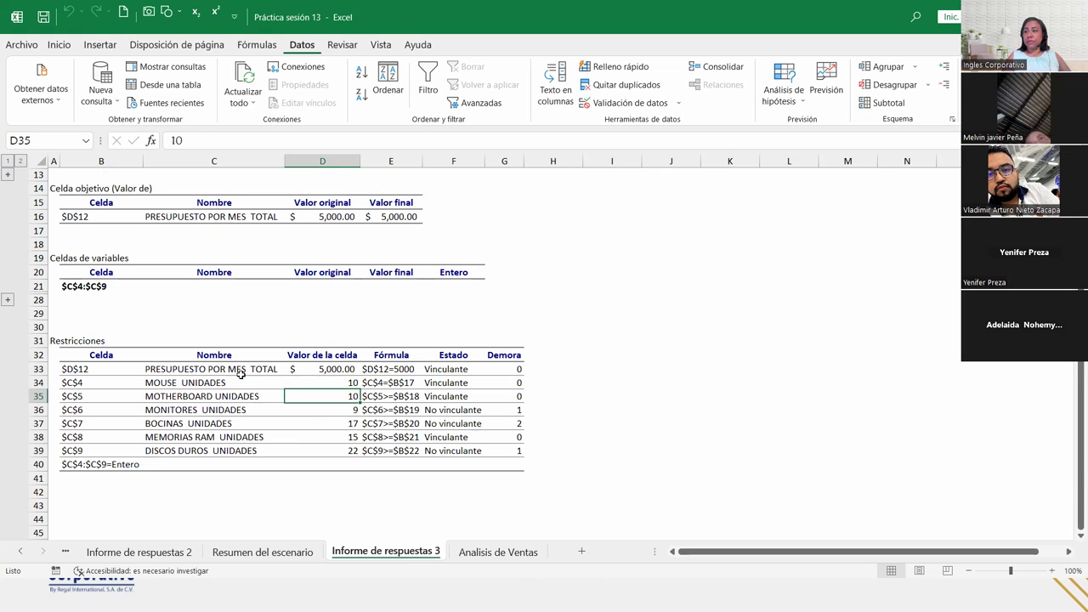
click(299, 414)
click(290, 436)
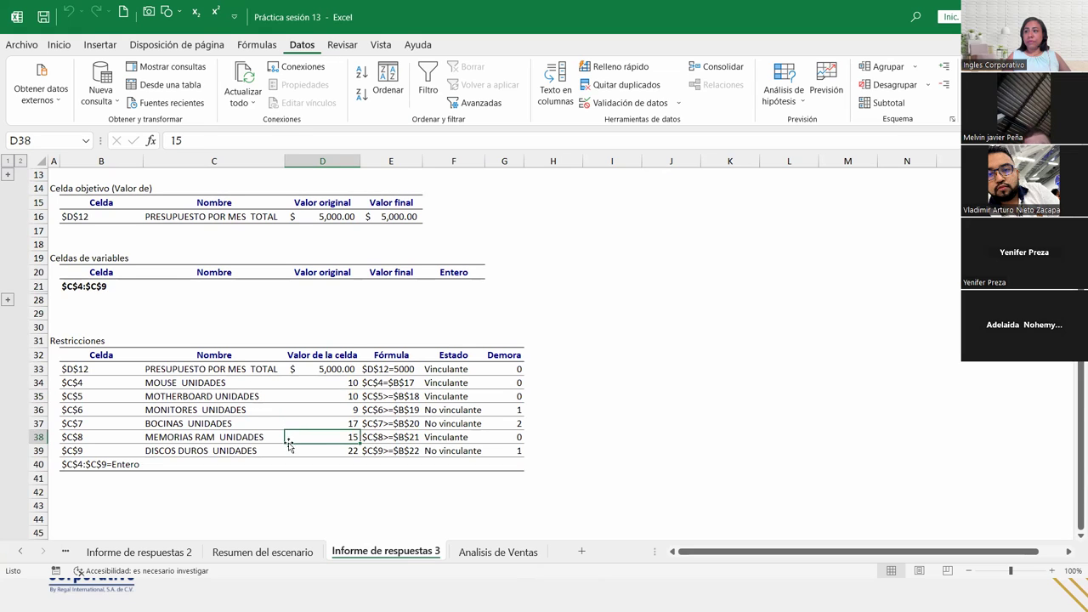
click(261, 448)
scroll(261, 420, up, 4)
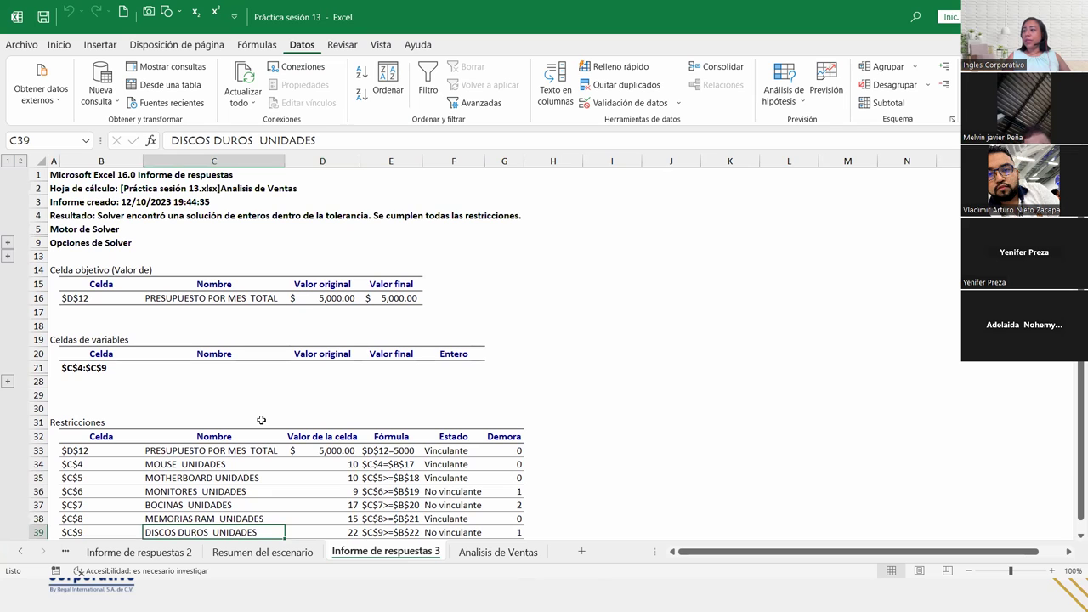
Step: Return to Analisis de Ventas and select empty cell F17 beside the sales table
click(510, 551)
click(208, 483)
click(472, 413)
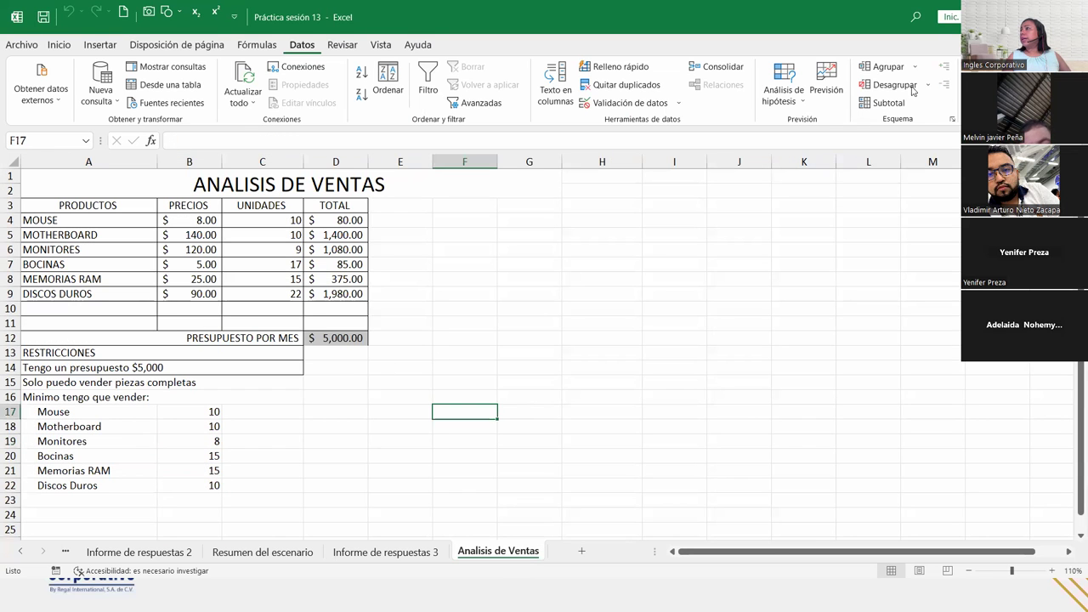
Step: Open Scenario Manager listing Escenario1–3 and start a Resumen summary with result cell D12
click(778, 94)
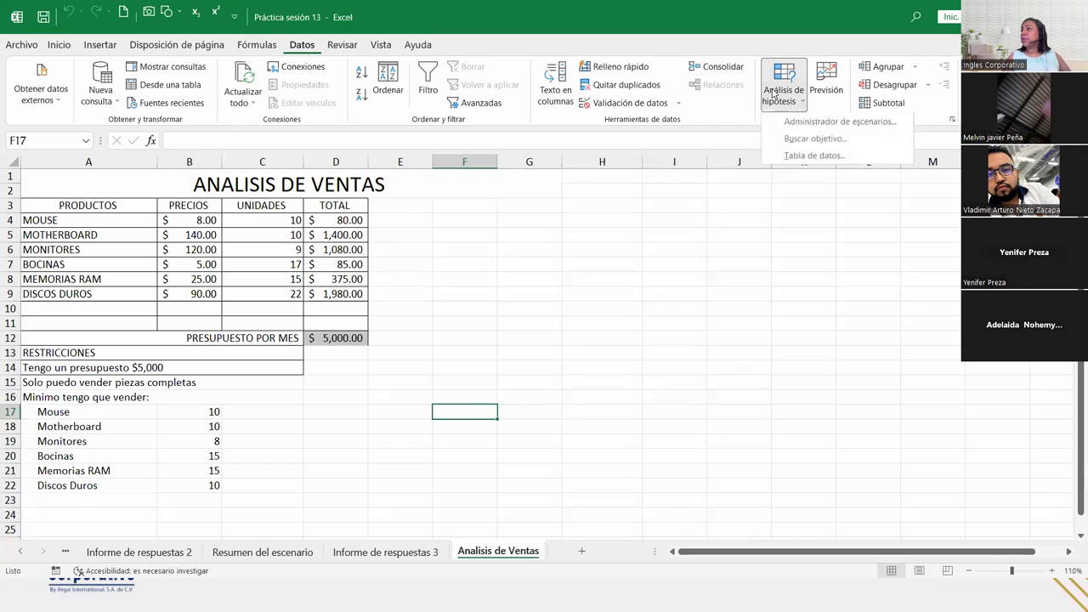
click(816, 122)
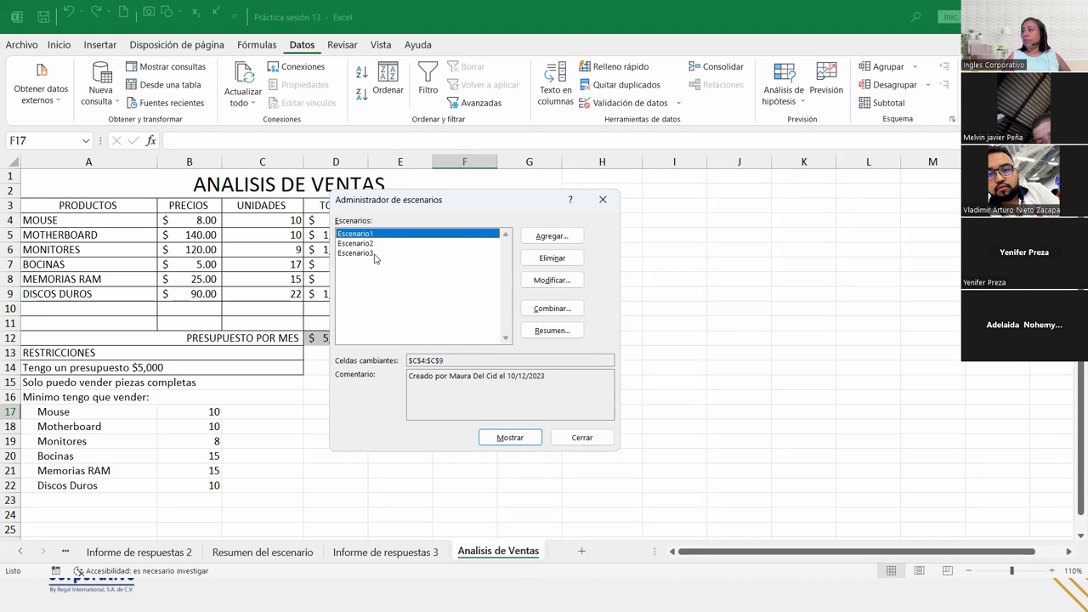
click(553, 332)
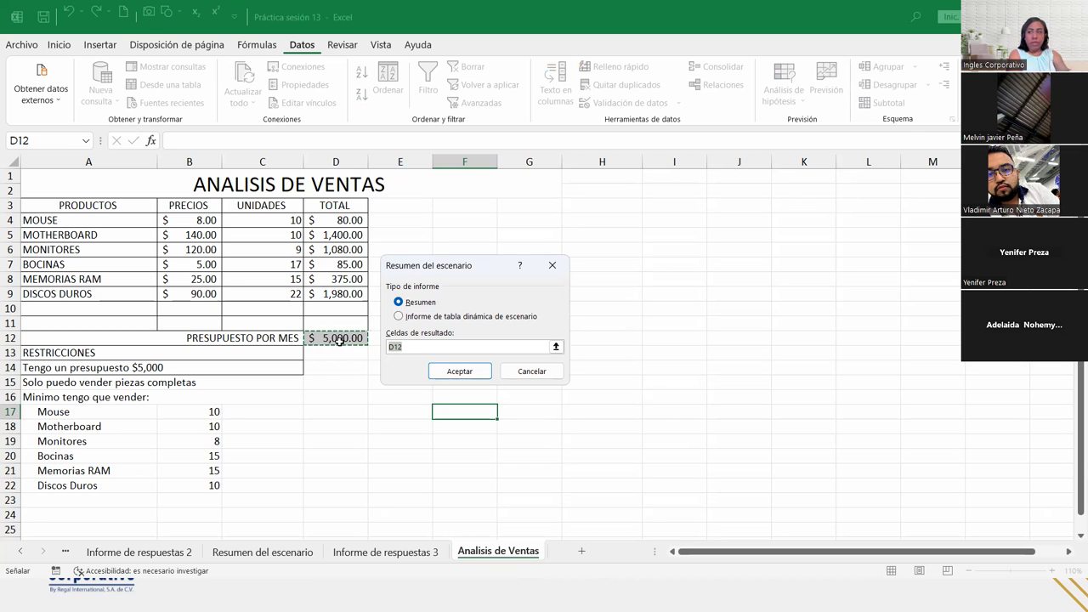
Step: Generate the Resumen del escenario 2 sheet and check Escenario3's value for $C$4
click(442, 377)
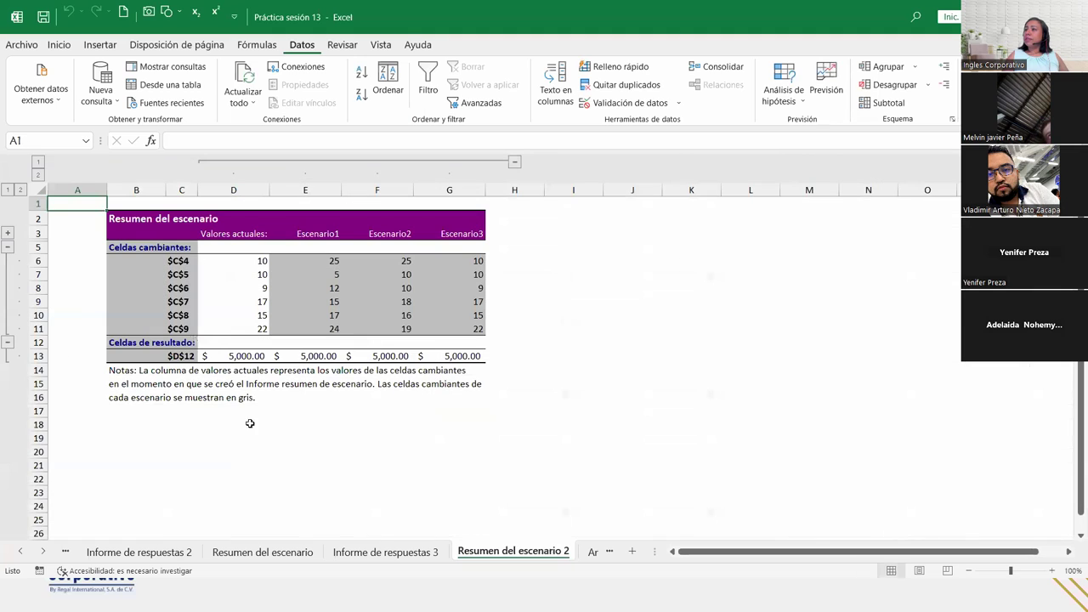
click(447, 262)
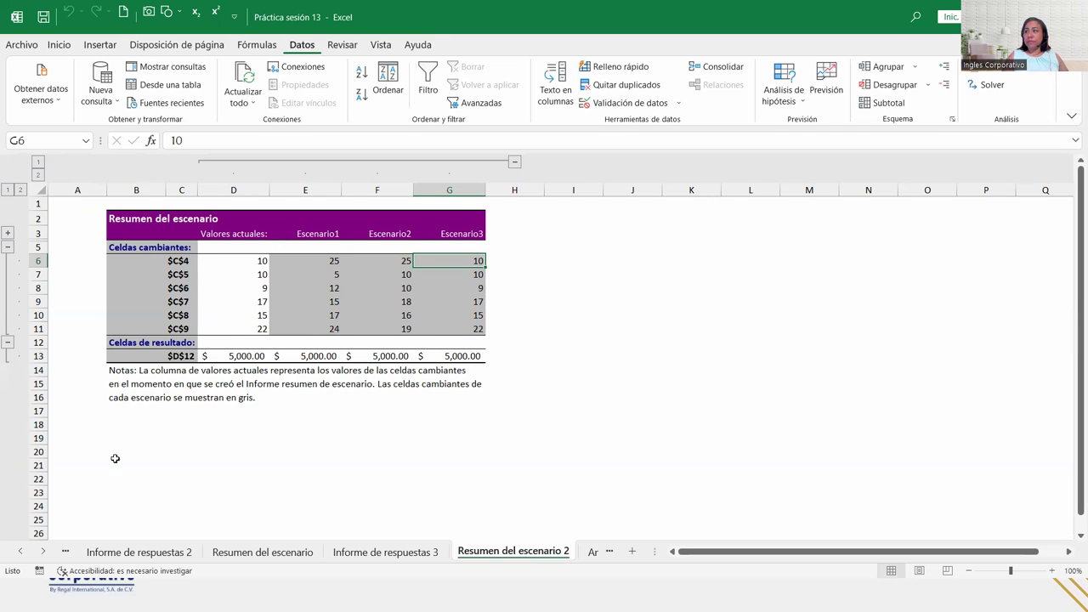
Step: Enter the author's full name in cell B18 below the summary notes, fixing a typo
click(131, 432)
click(120, 419)
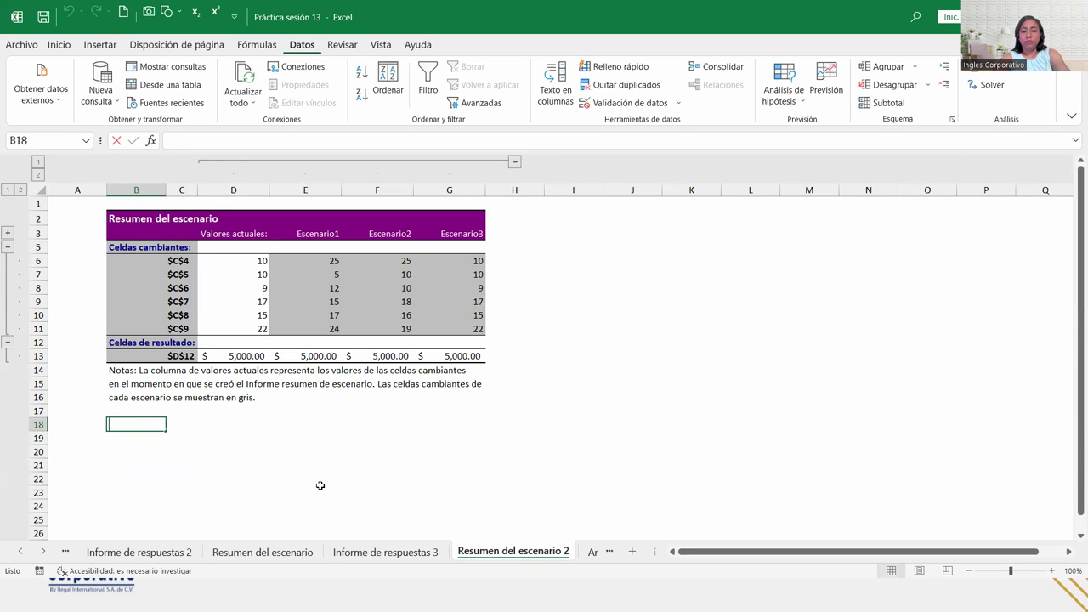
text(Maura Del Cid)
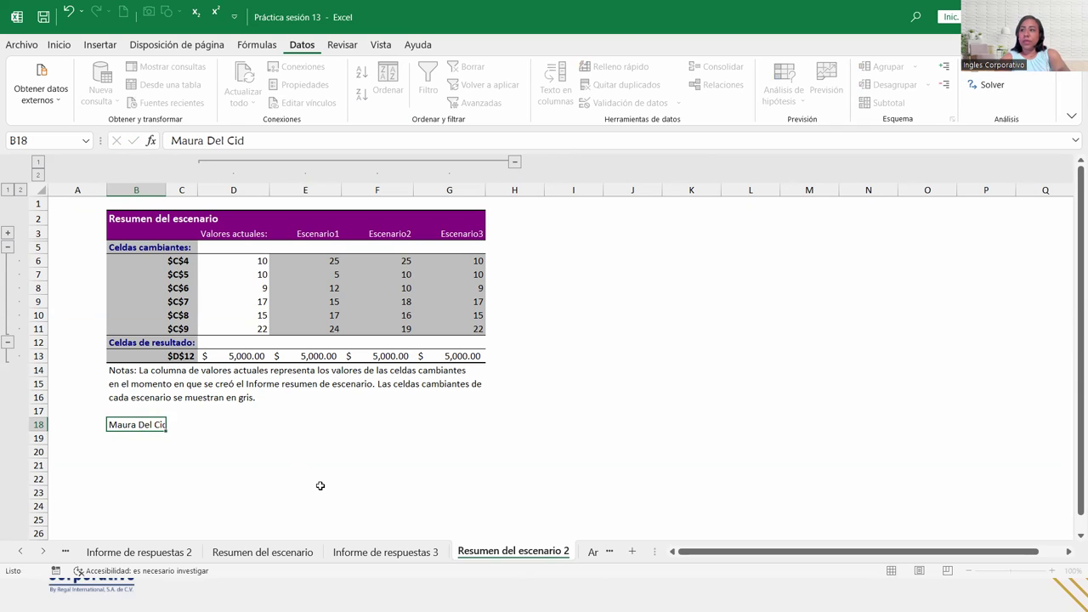
key(Return)
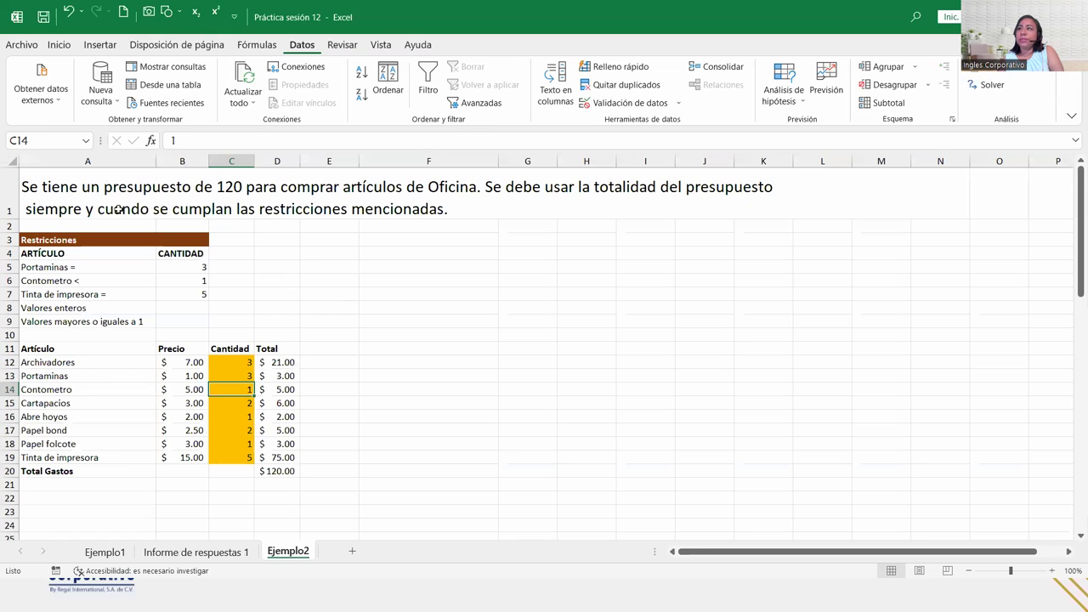
Step: Switch back to the Ejemplo1 sheet showing the pizza sales figures
click(105, 552)
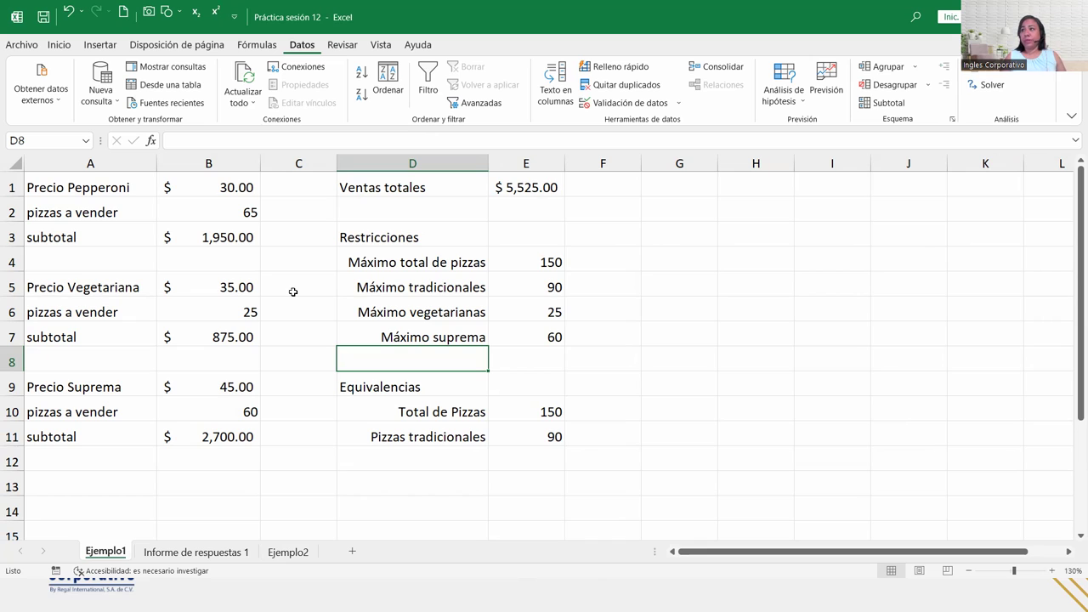
click(106, 464)
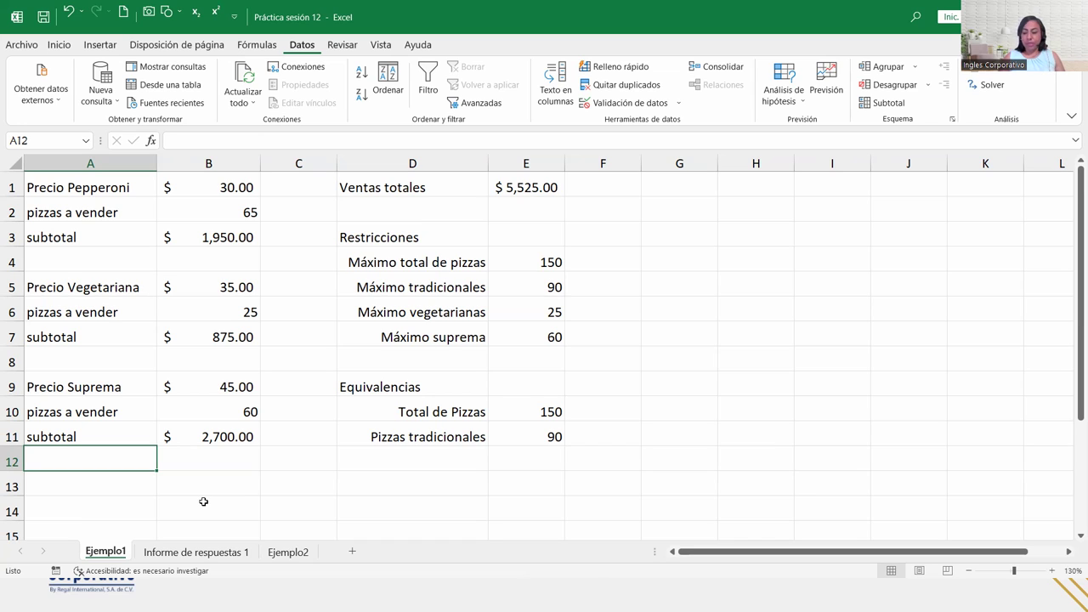
click(491, 437)
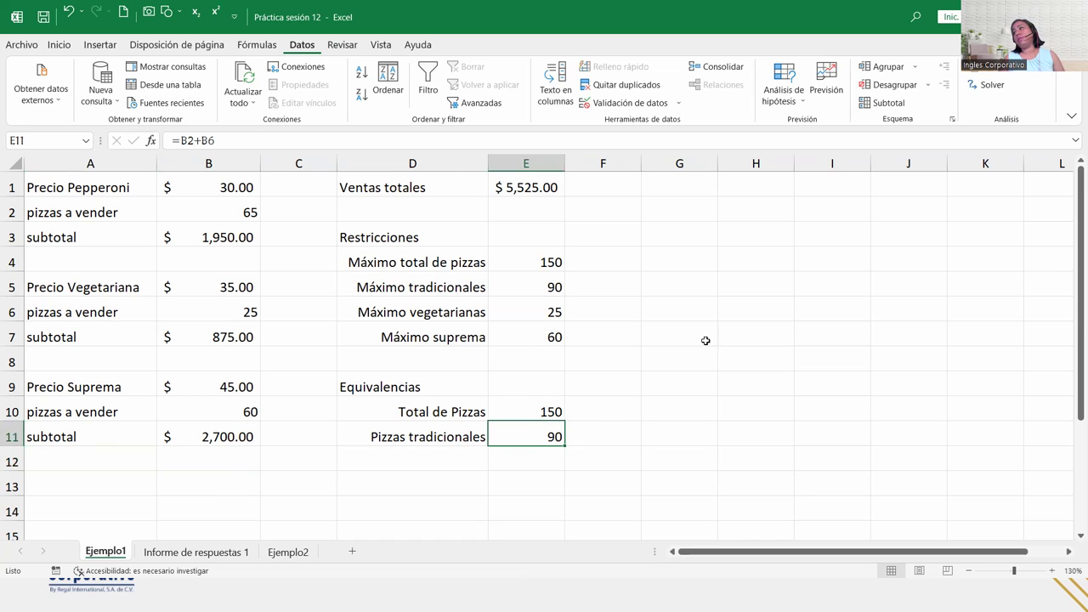
Step: Open Solver and review: maximize $E$1 by changing $B$2;$B$6;$B$10 under four constraints
click(985, 86)
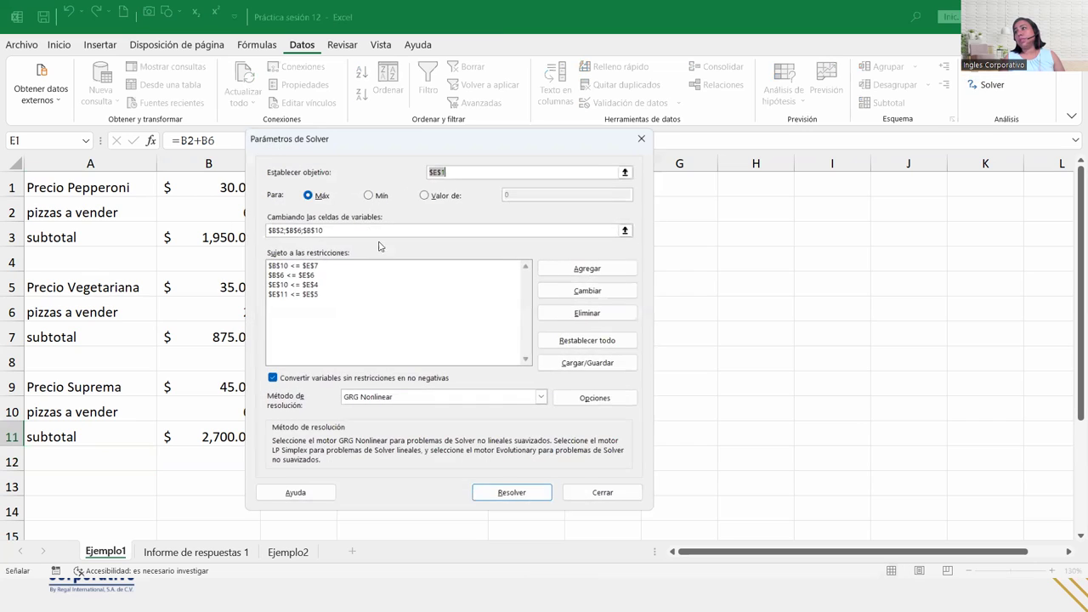
drag(422, 136, 425, 137)
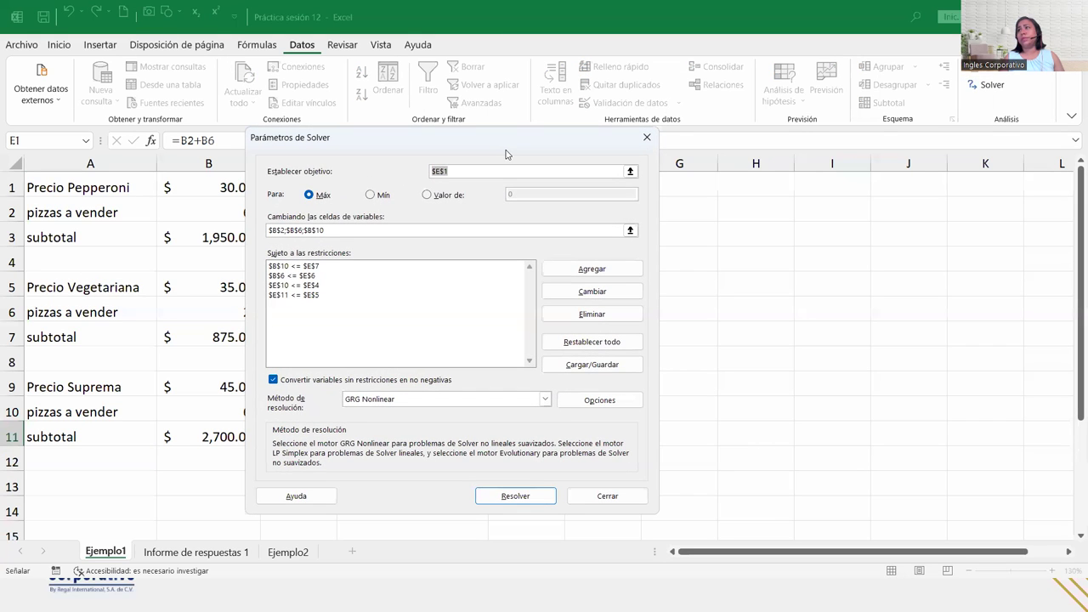
drag(411, 143, 745, 121)
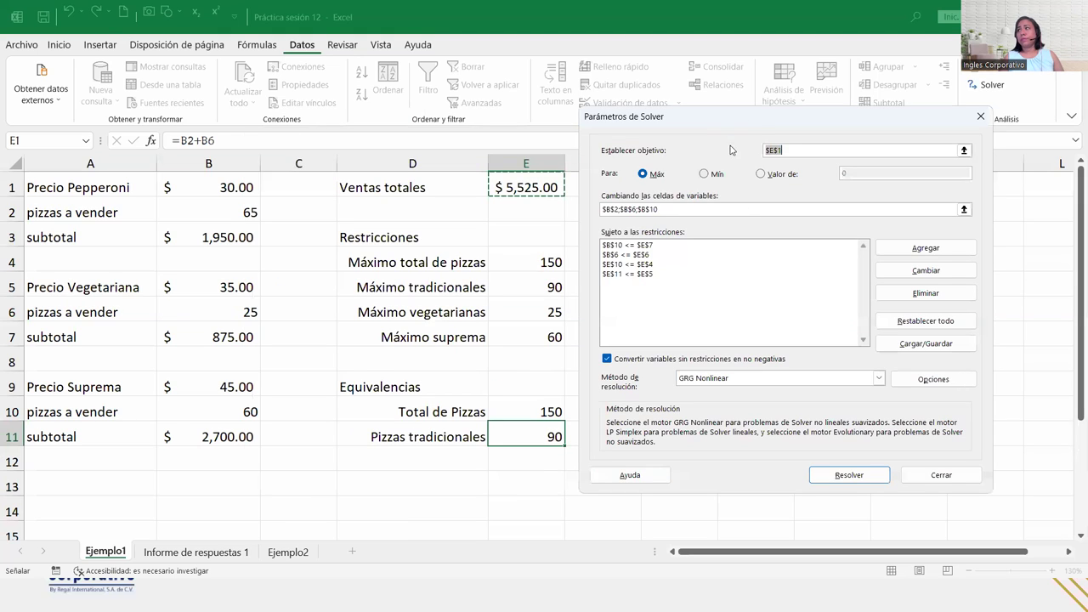
drag(719, 125, 478, 132)
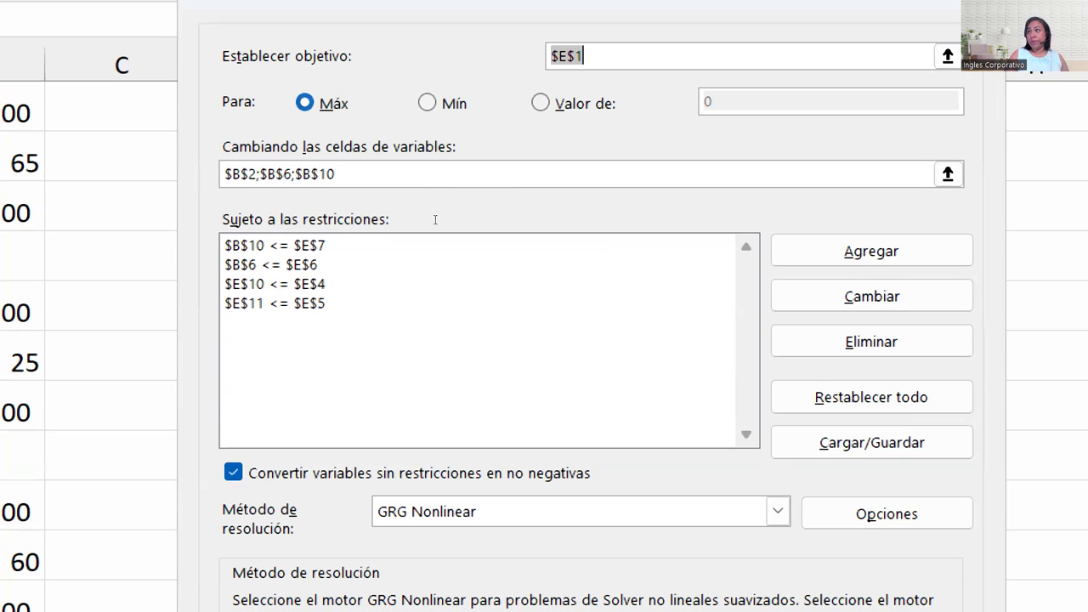
click(393, 181)
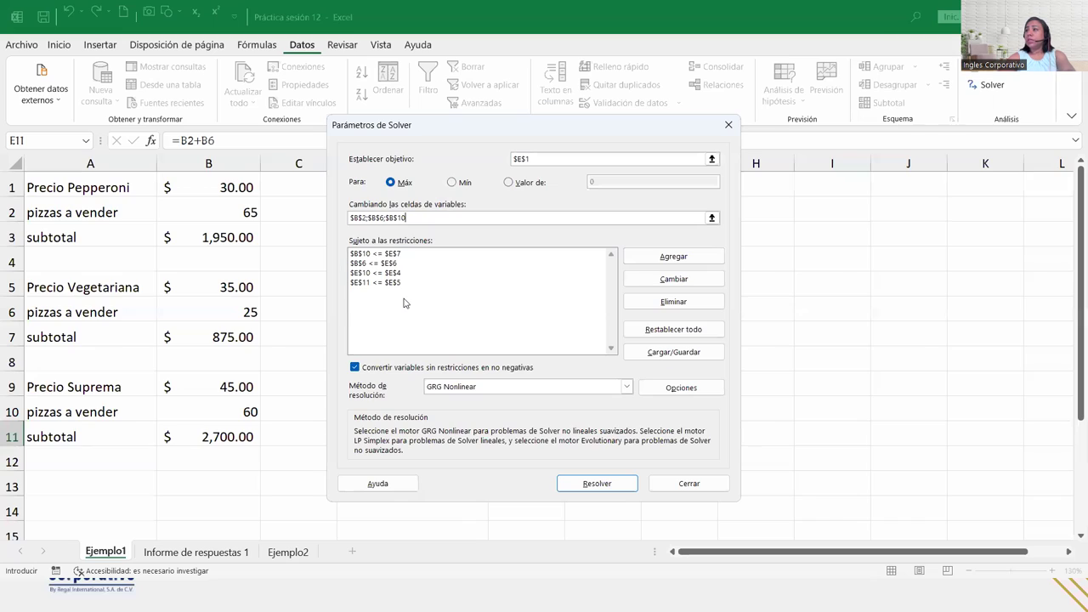
Step: Run Solver and keep its solution, generating a Responder answer report
click(568, 493)
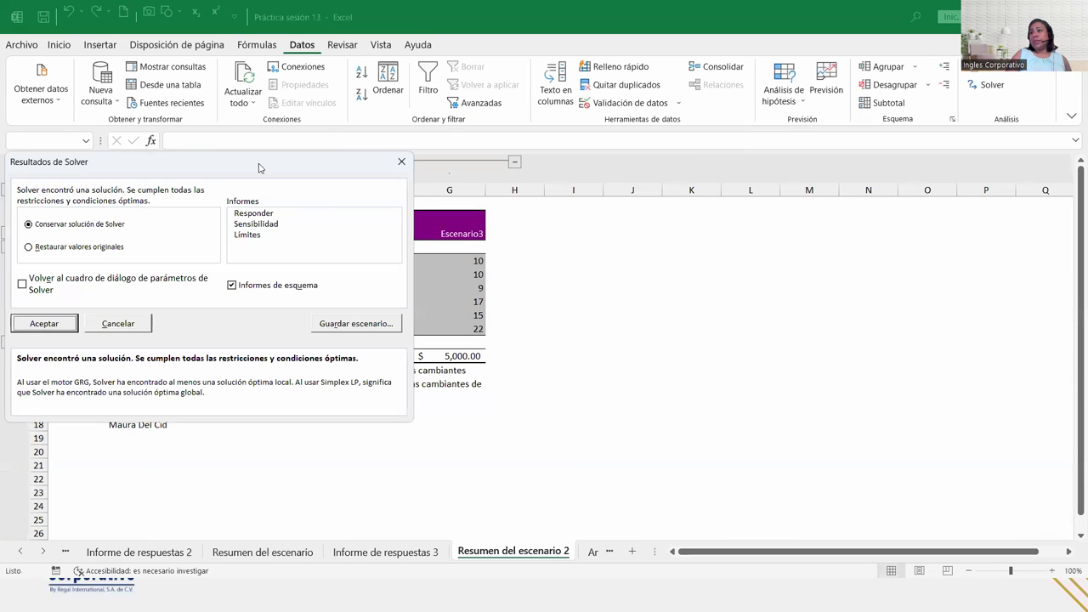
drag(260, 168, 596, 170)
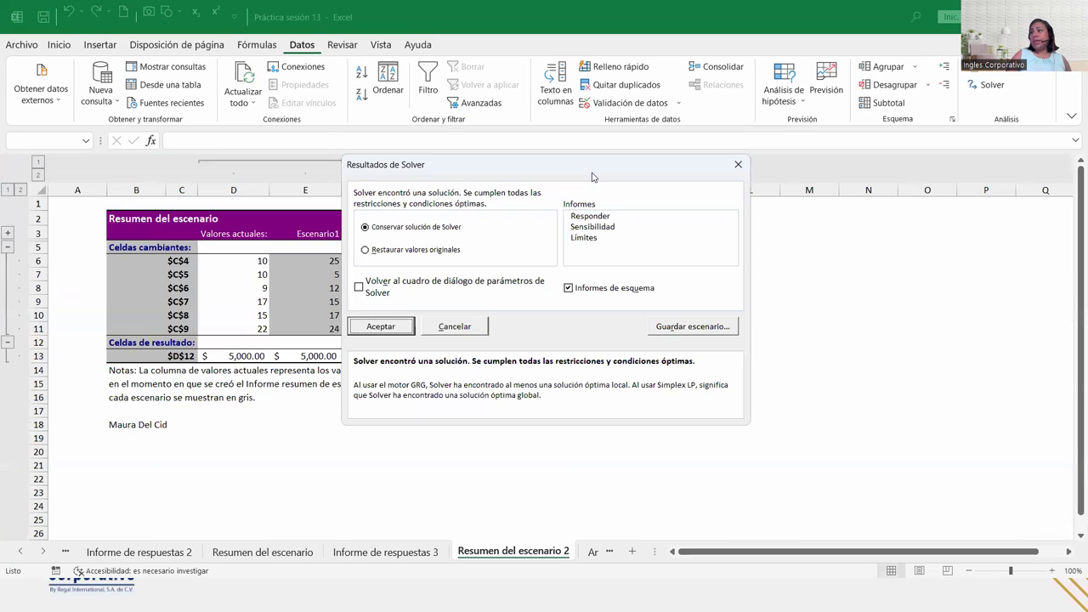
click(604, 218)
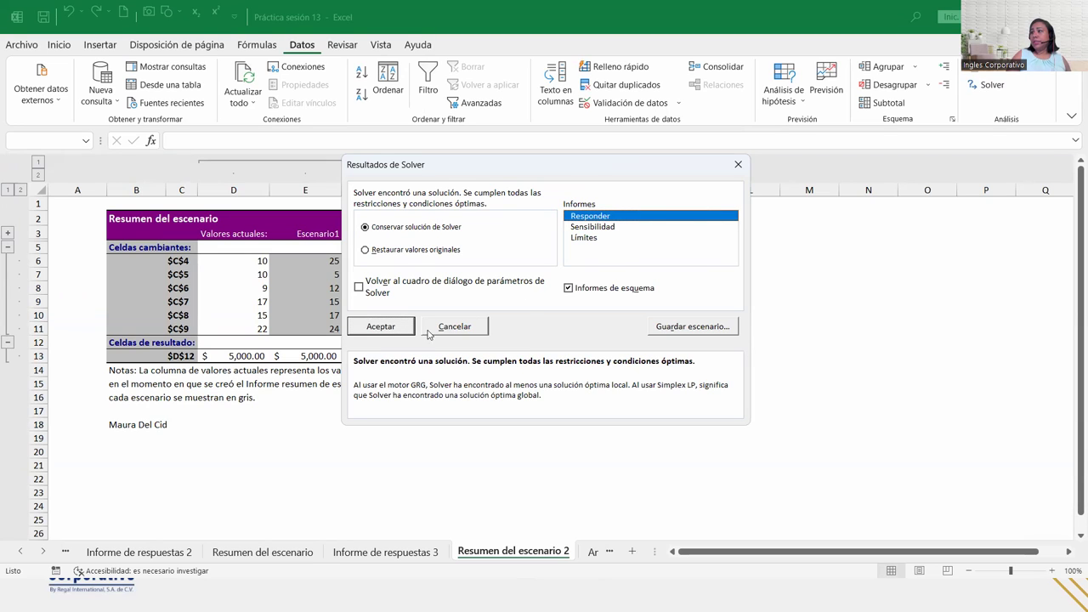
click(372, 330)
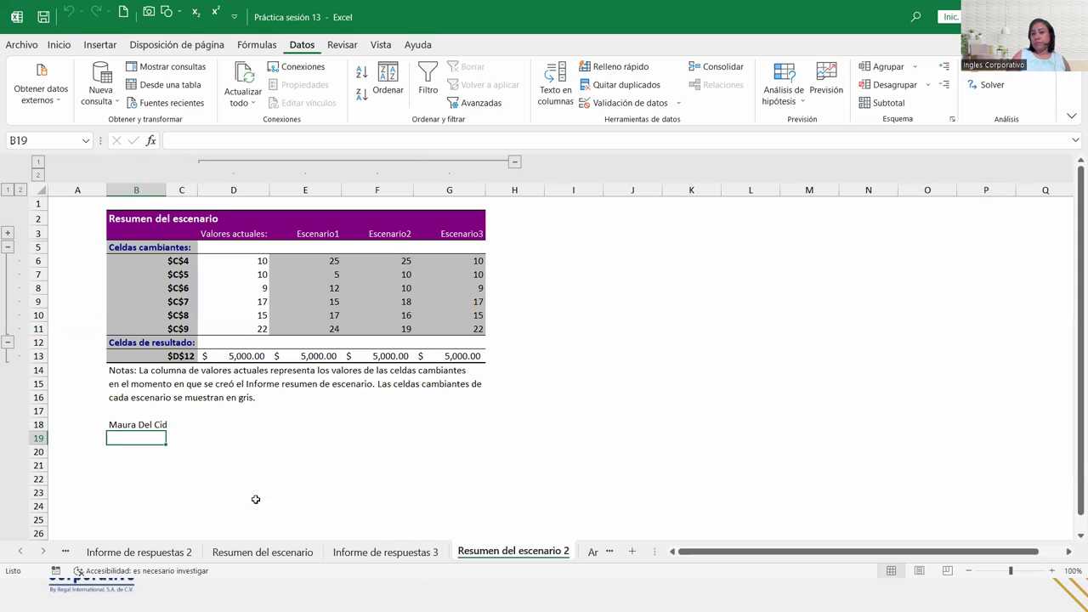
Step: View the Informe de respuestas 1 sheet, then return to the Práctica sesión 12 workbook
click(263, 451)
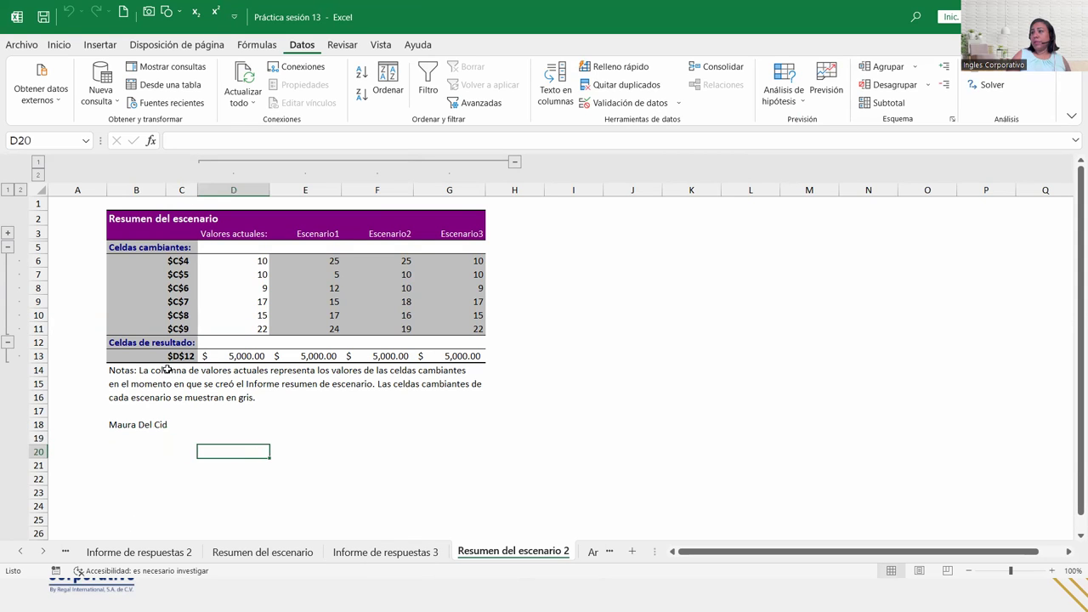
click(66, 552)
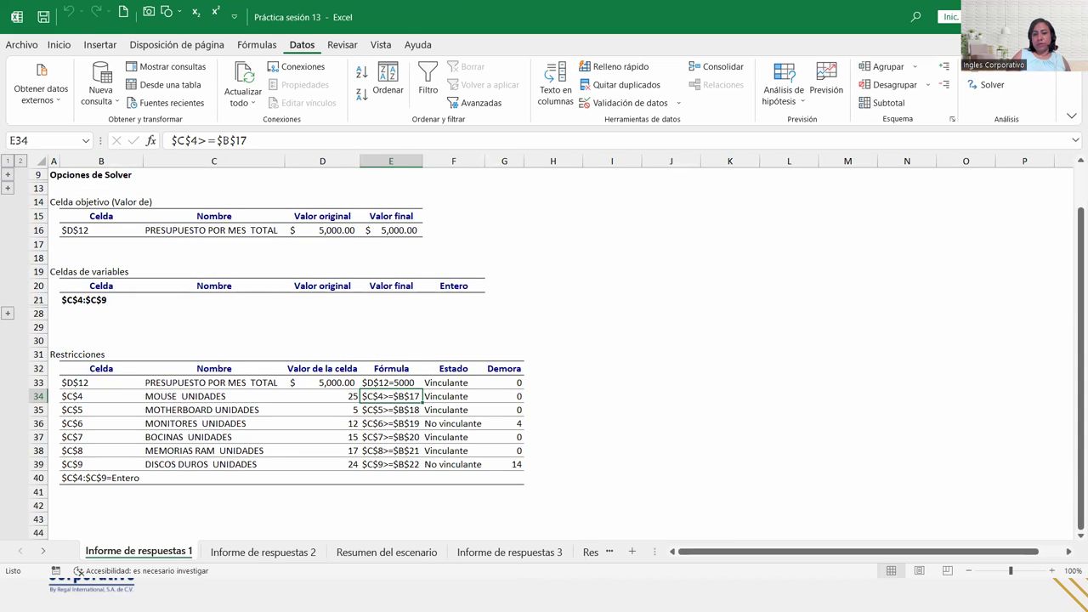
key(alt+Tab)
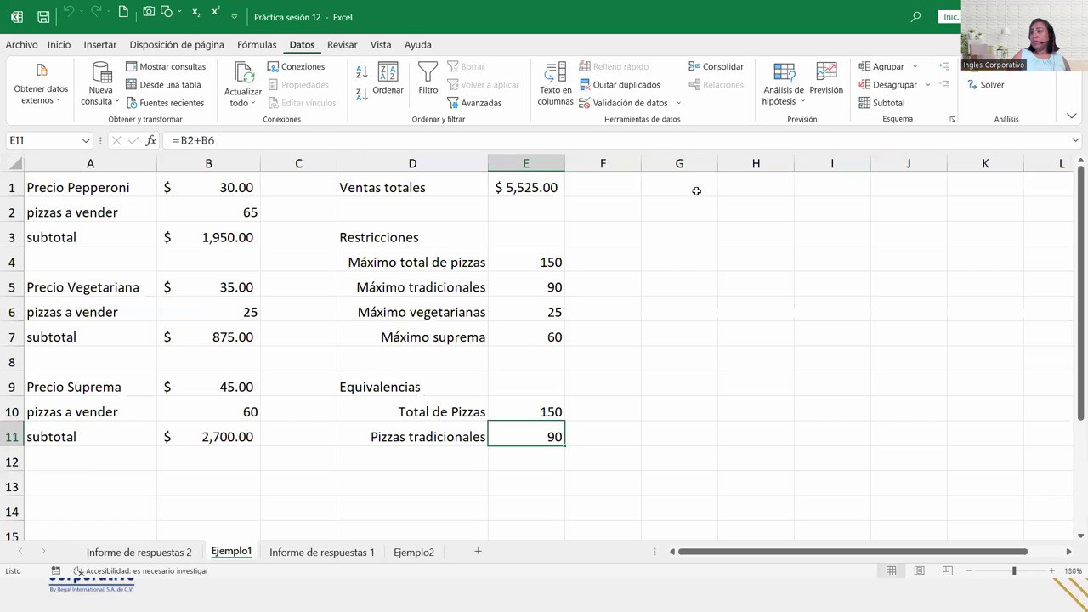
Step: Select E1 and rerun Solver, keeping the $5,525.00 solution with another Responder answer report
click(526, 189)
click(987, 85)
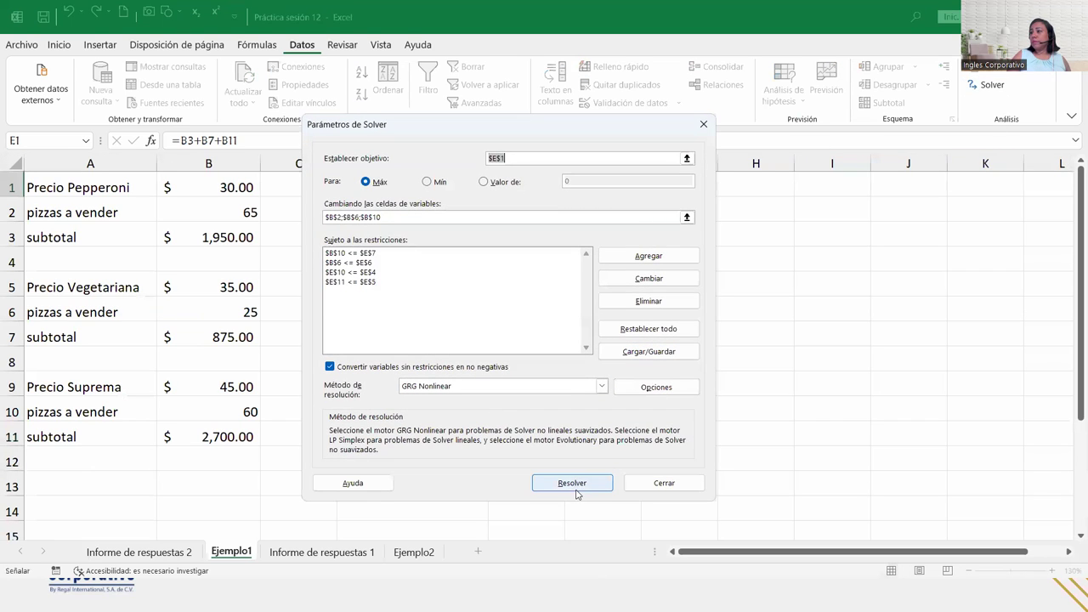
click(574, 482)
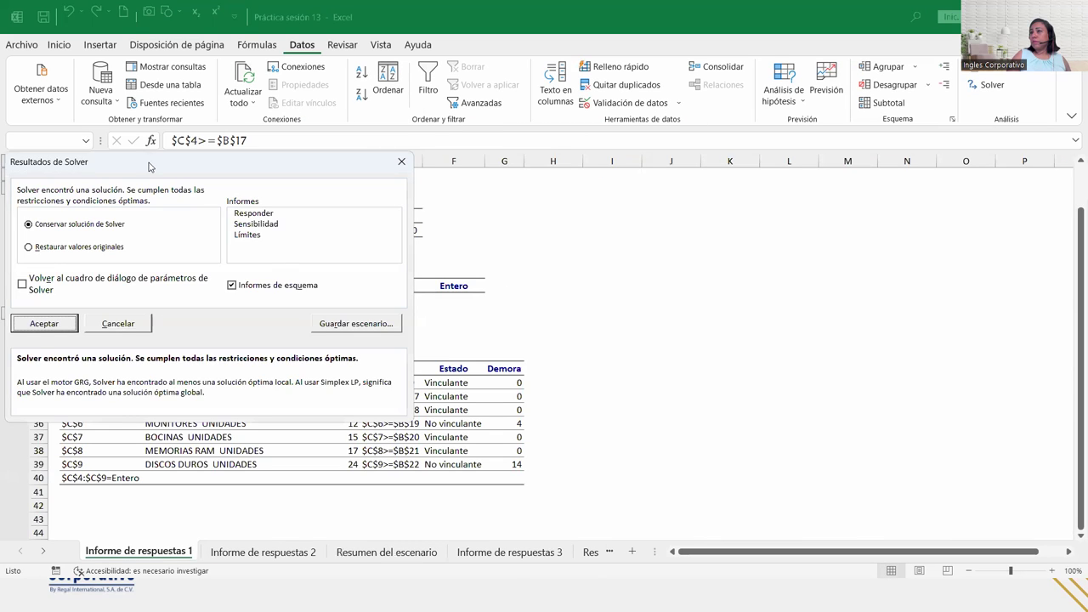
click(783, 239)
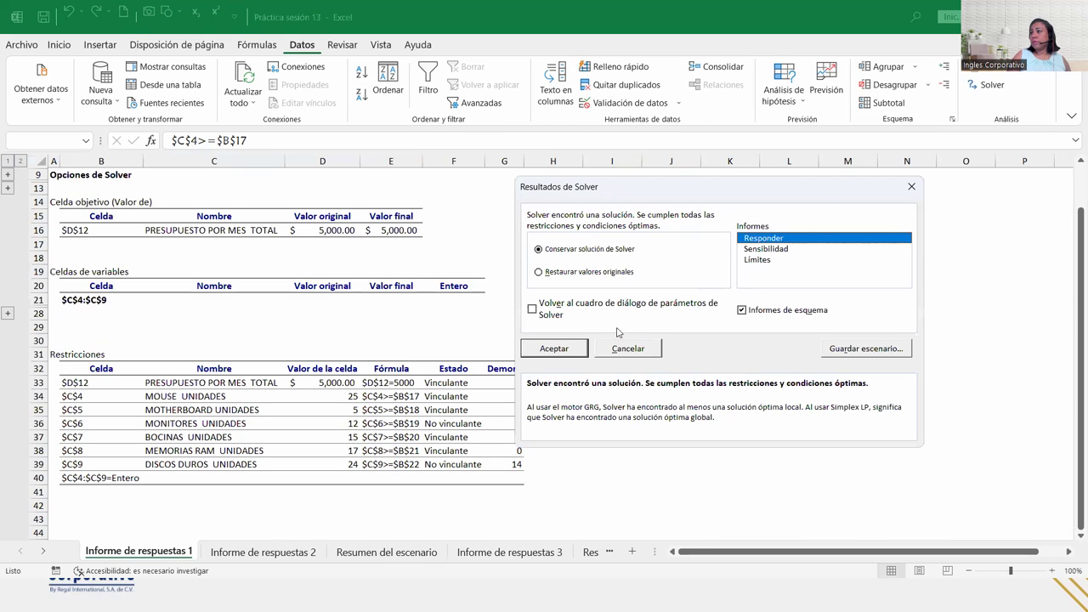
click(575, 351)
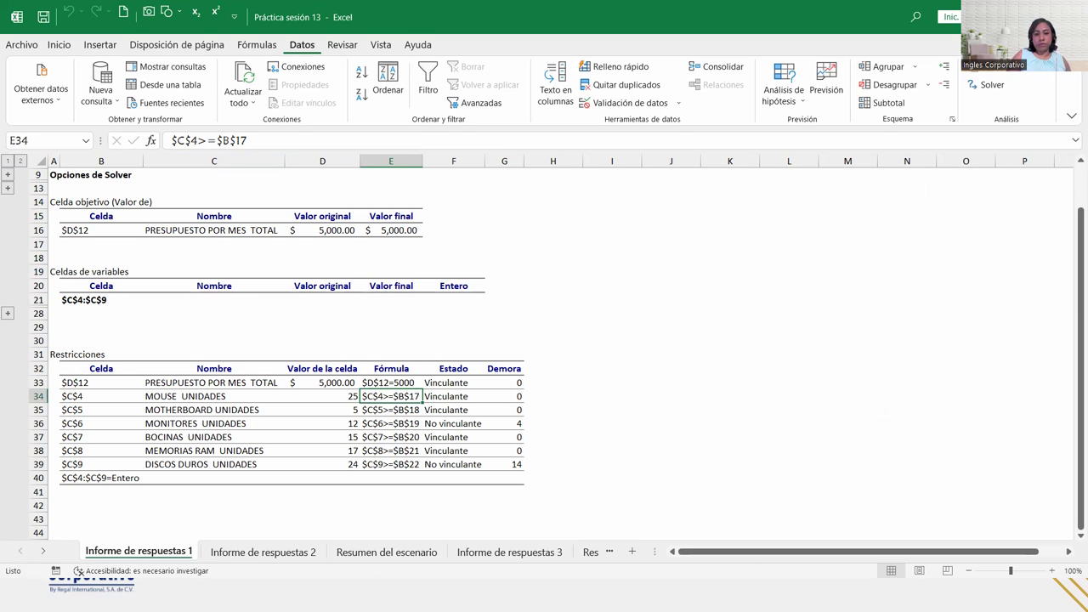
click(352, 253)
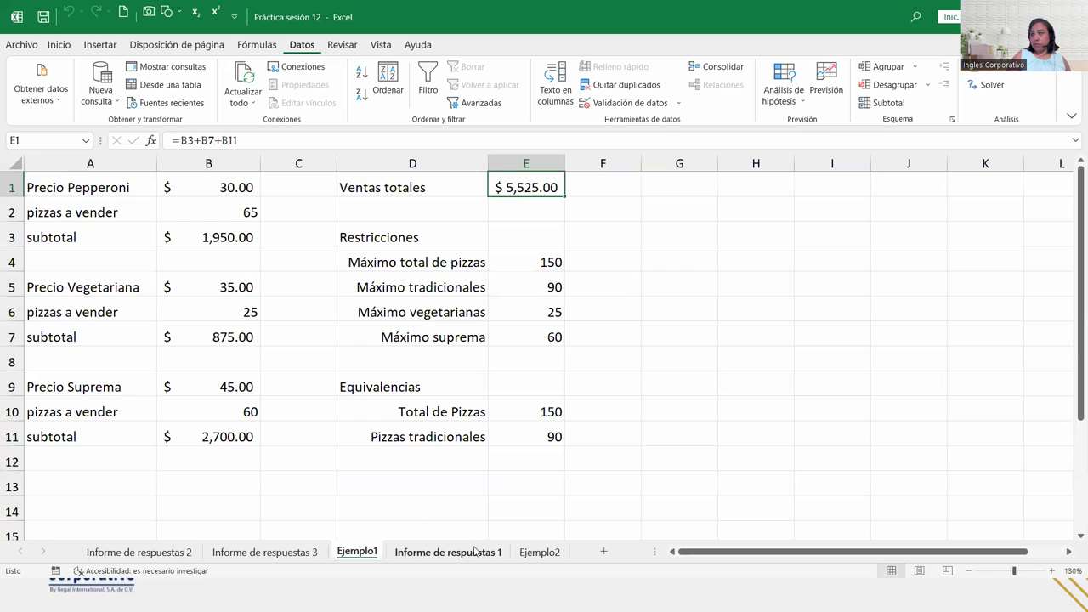
Step: Read Informe de respuestas 2: quantities 65, 25 and 60, with all four constraints binding
click(139, 551)
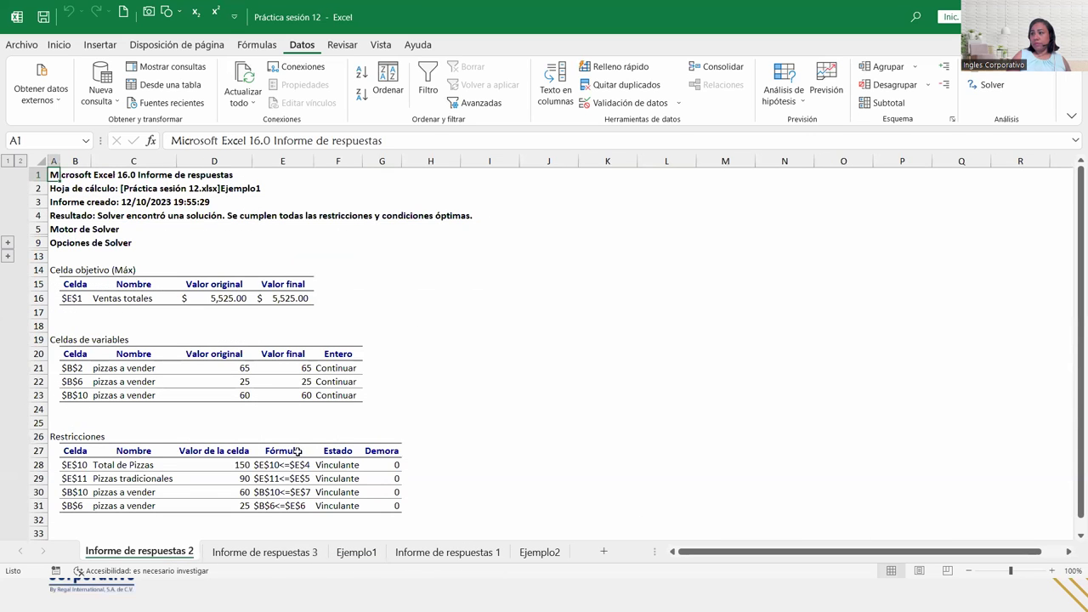
scroll(275, 425, down, 1)
scroll(219, 323, down, 1)
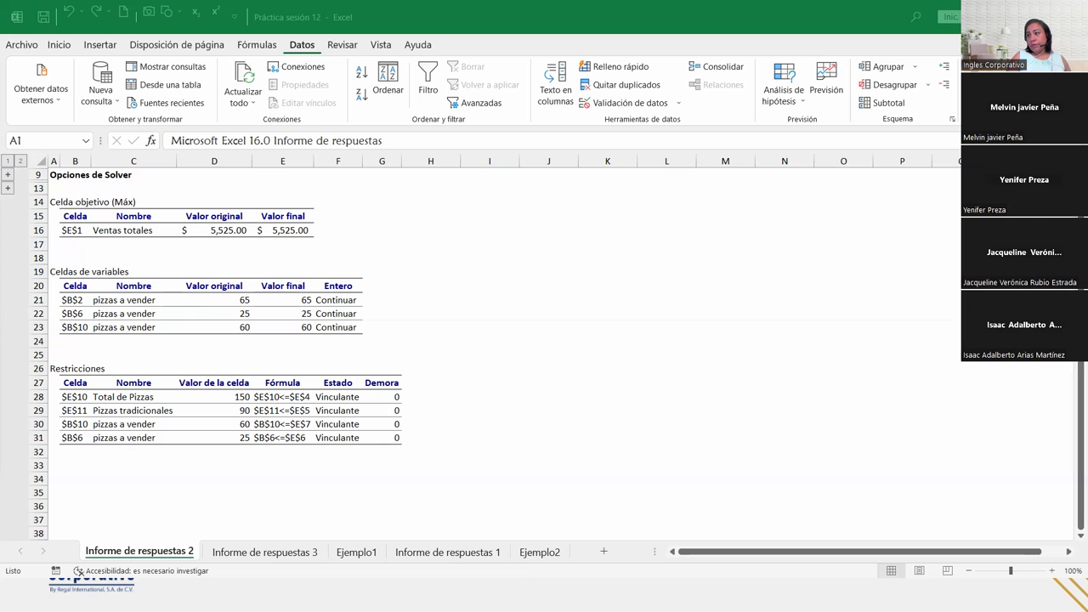
Step: Return to the Ejemplo1 sheet, then advance to the Cierre y conclusiones slide
click(357, 553)
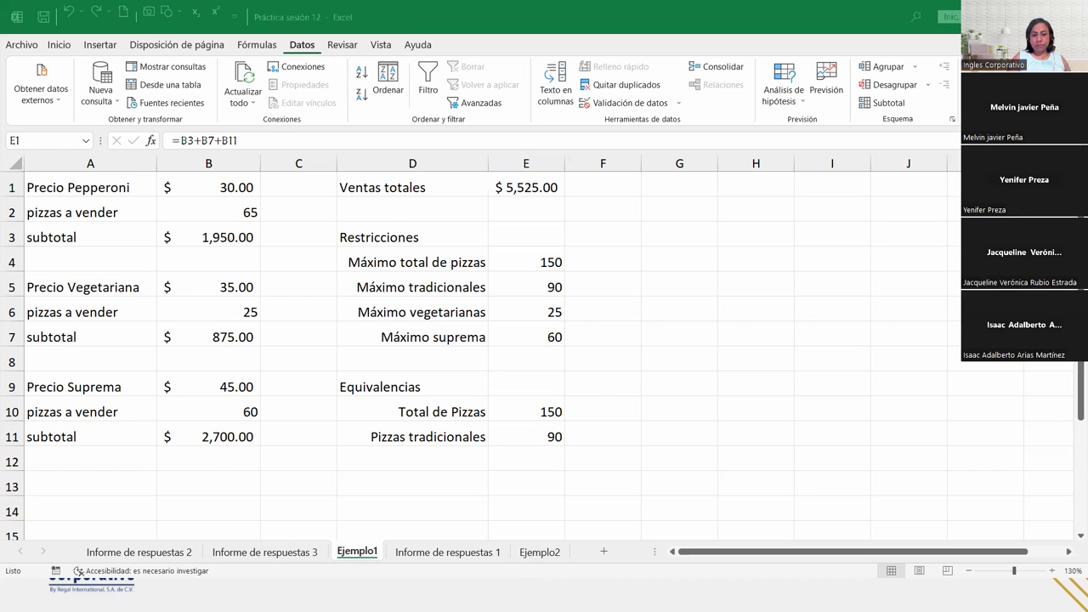
key(Right)
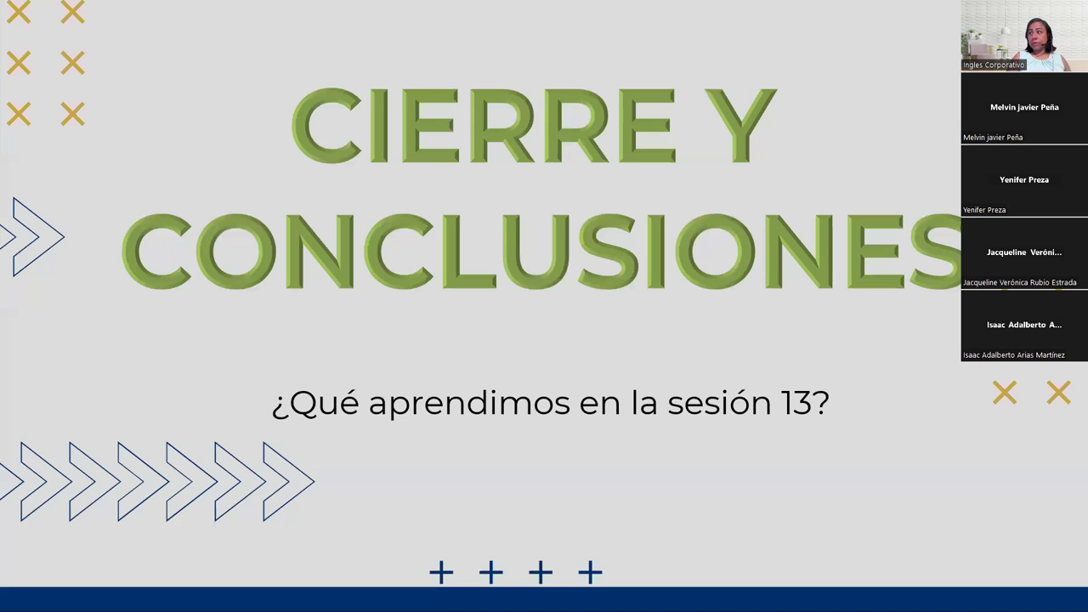